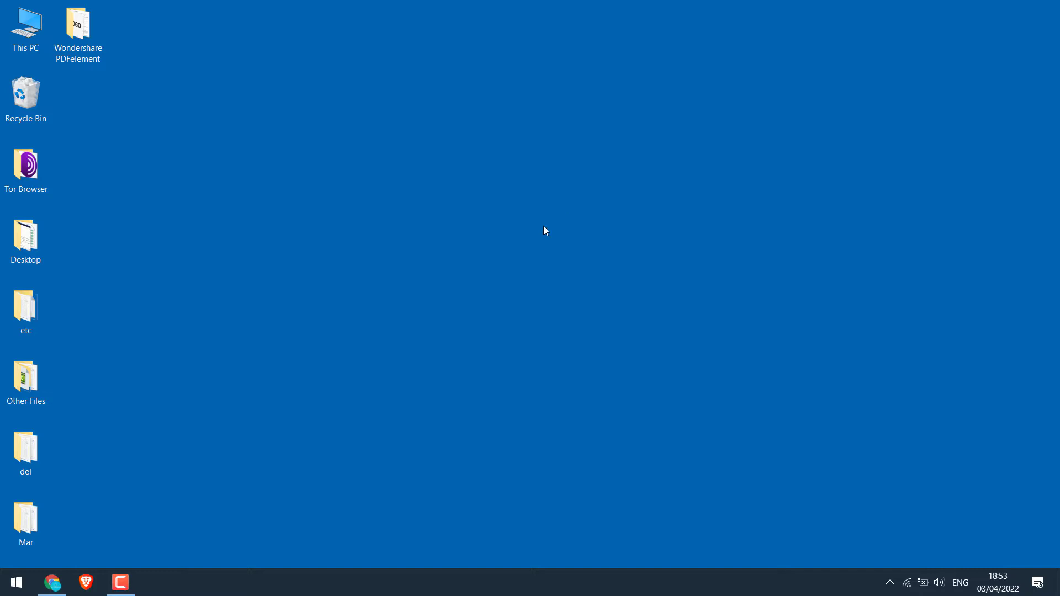
Search Chrome for Wondershare PDFelement and download pdfelement-pro_setup_full5239.exe from pdf.wondershare.com
{"action": "left_click", "coordinate": [52, 582]}
{"action": "type", "text": "Wo"}
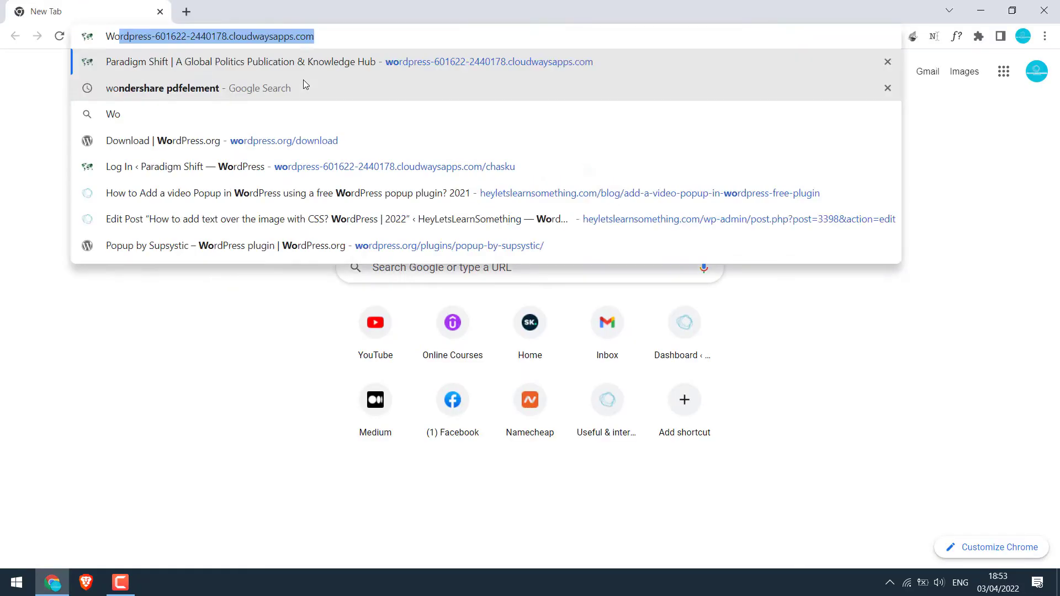
{"action": "type", "text": "ndershare PDFelement"}
{"action": "key", "text": "Return"}
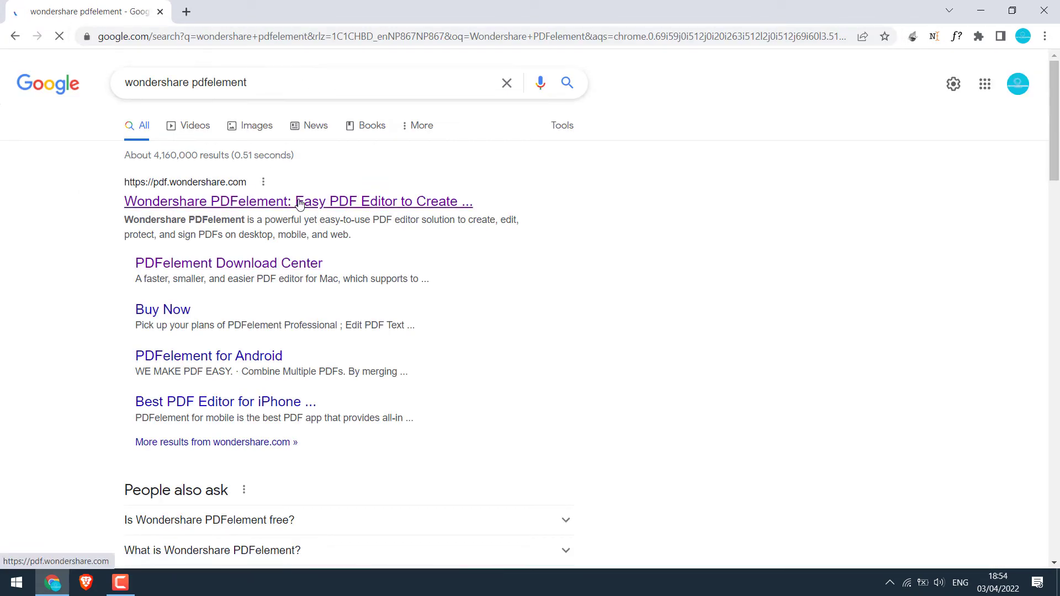
{"action": "left_click", "coordinate": [298, 202]}
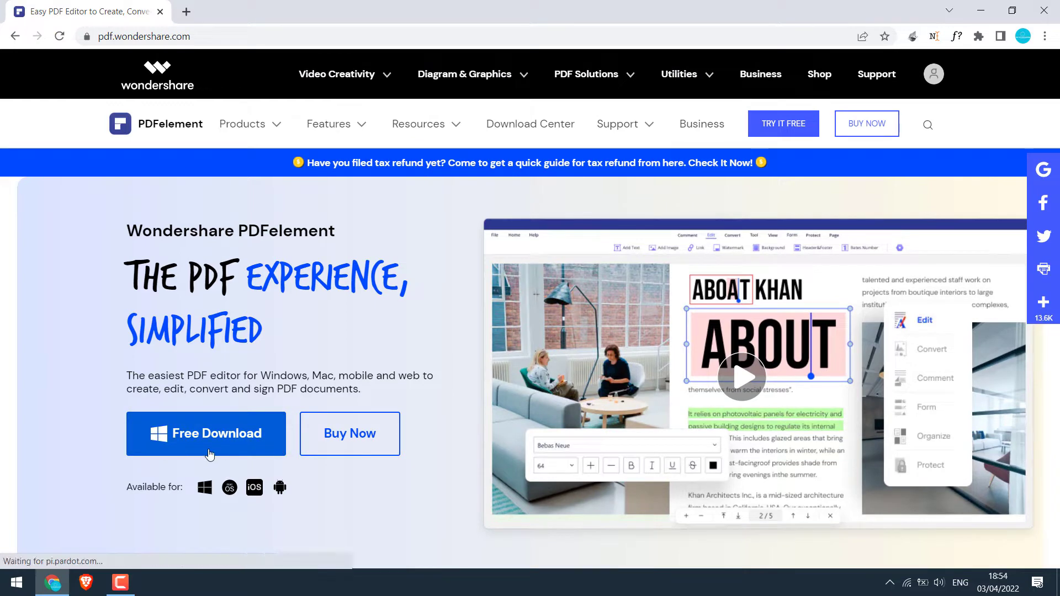
{"action": "left_click", "coordinate": [234, 442]}
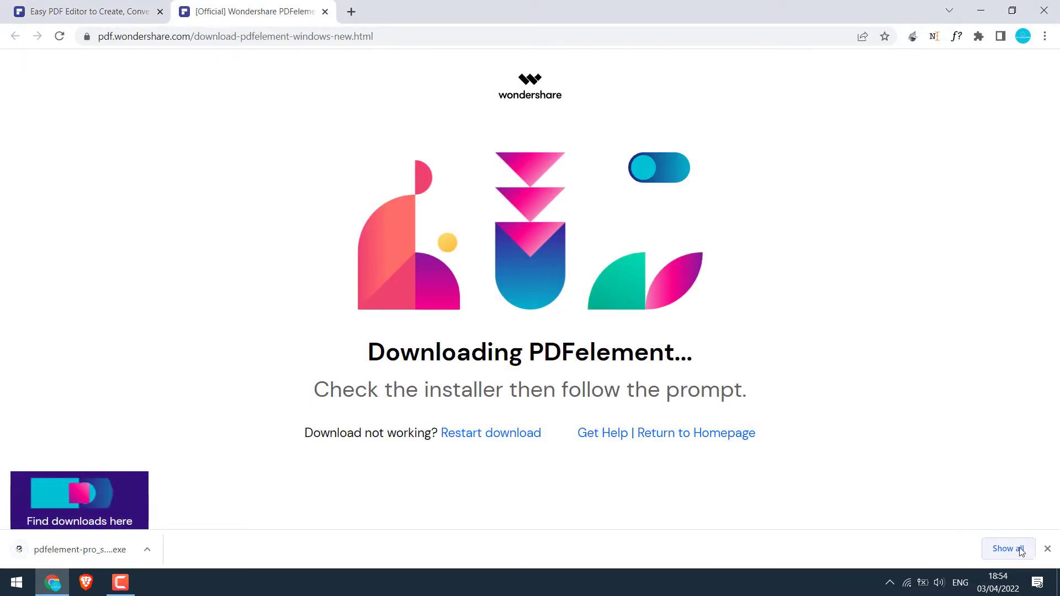
{"action": "left_click", "coordinate": [1014, 549]}
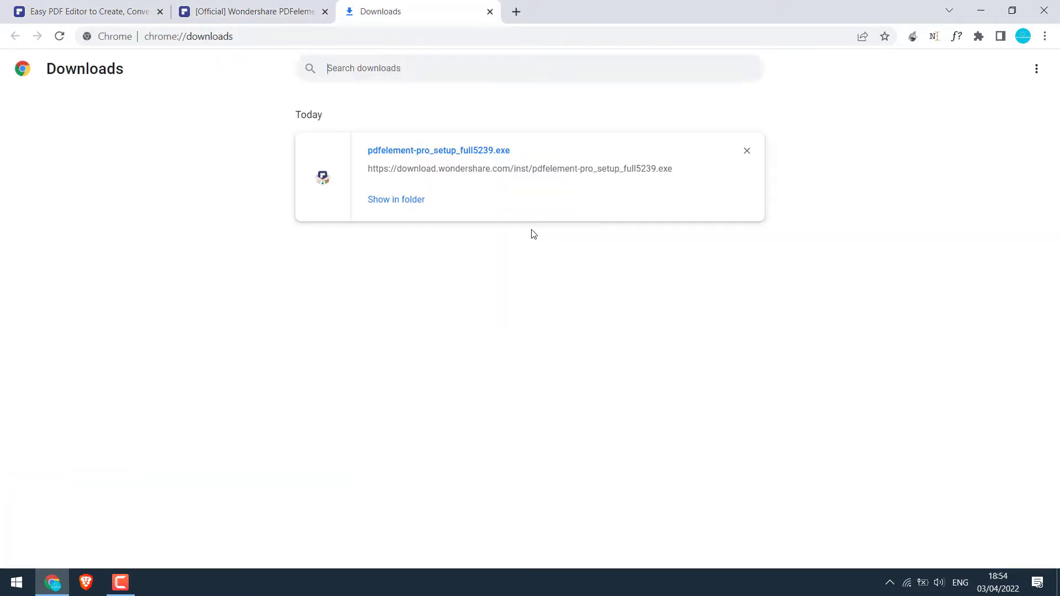
Run pdfelement-pro_setup_full5239.exe from its download folder and install PDFelement
{"action": "left_click", "coordinate": [411, 205]}
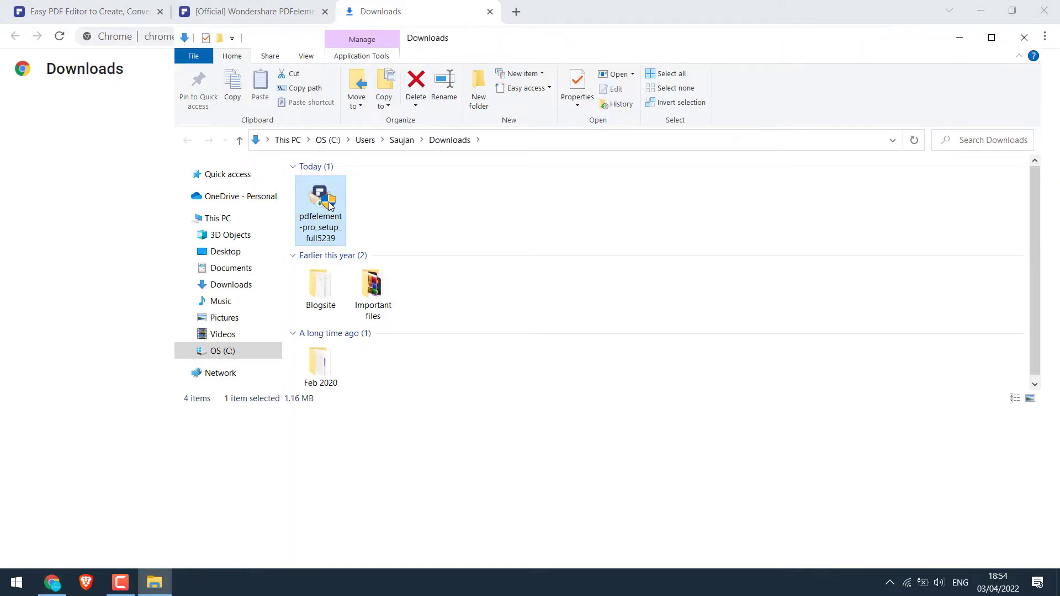
{"action": "double_click", "coordinate": [329, 205]}
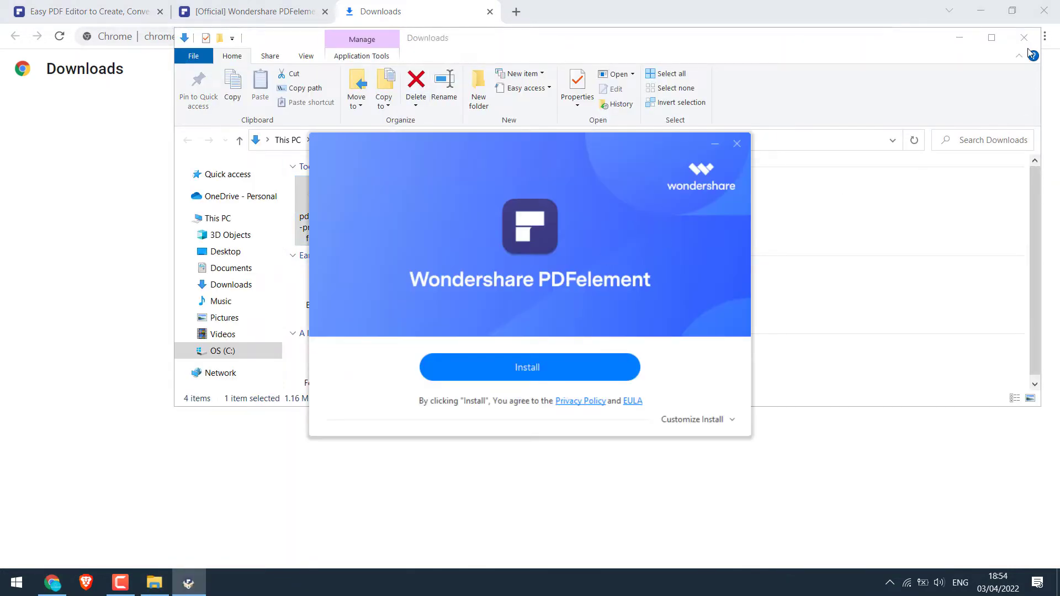
{"action": "left_click", "coordinate": [1024, 38]}
{"action": "left_click", "coordinate": [843, 103]}
{"action": "left_click", "coordinate": [980, 10]}
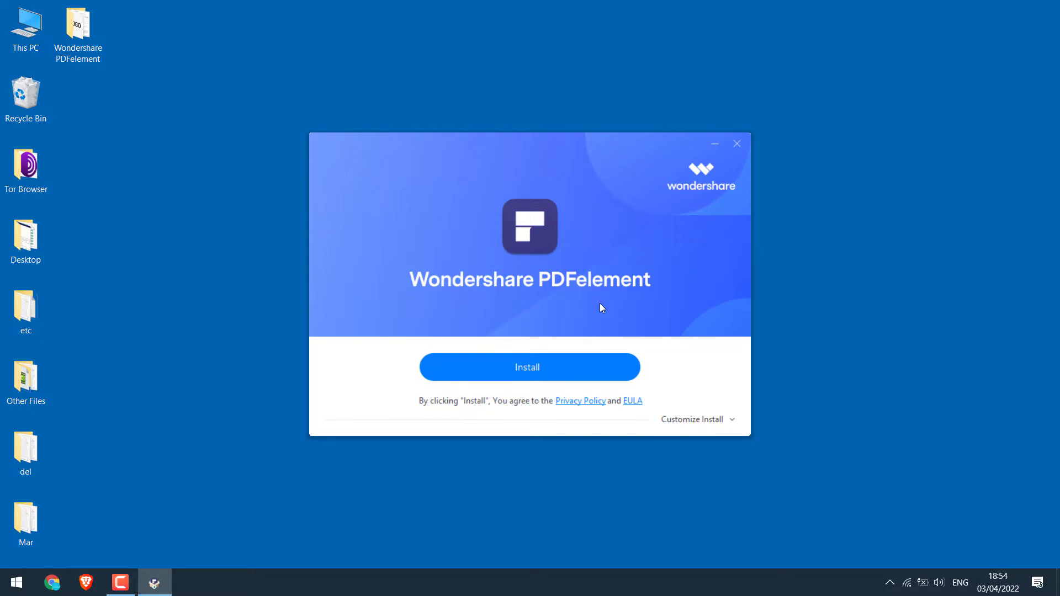
{"action": "left_click", "coordinate": [535, 364]}
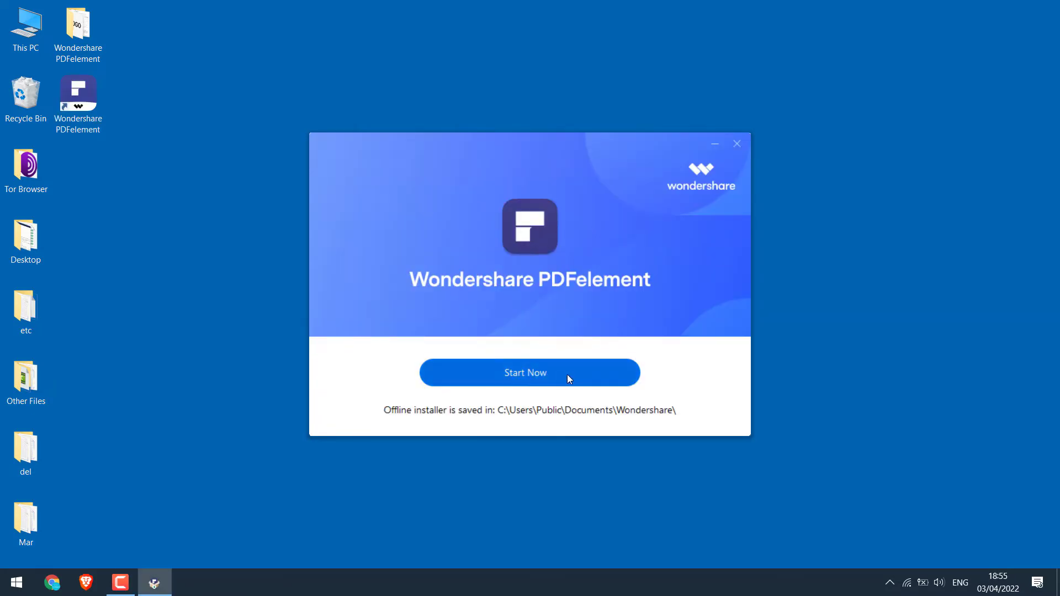
Start PDFelement and look over the installation confirmation page in Chrome
{"action": "left_click", "coordinate": [557, 375]}
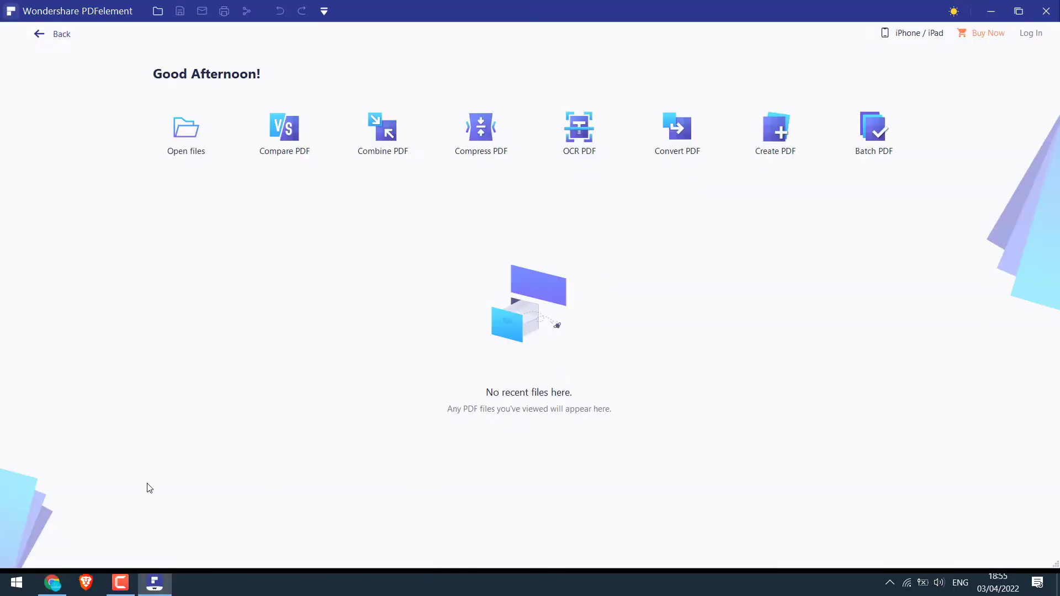
{"action": "left_click", "coordinate": [53, 582]}
{"action": "scroll", "coordinate": [1058, 246], "scroll_direction": "down", "scroll_amount": 7}
{"action": "scroll", "coordinate": [1058, 246], "scroll_direction": "up", "scroll_amount": 1}
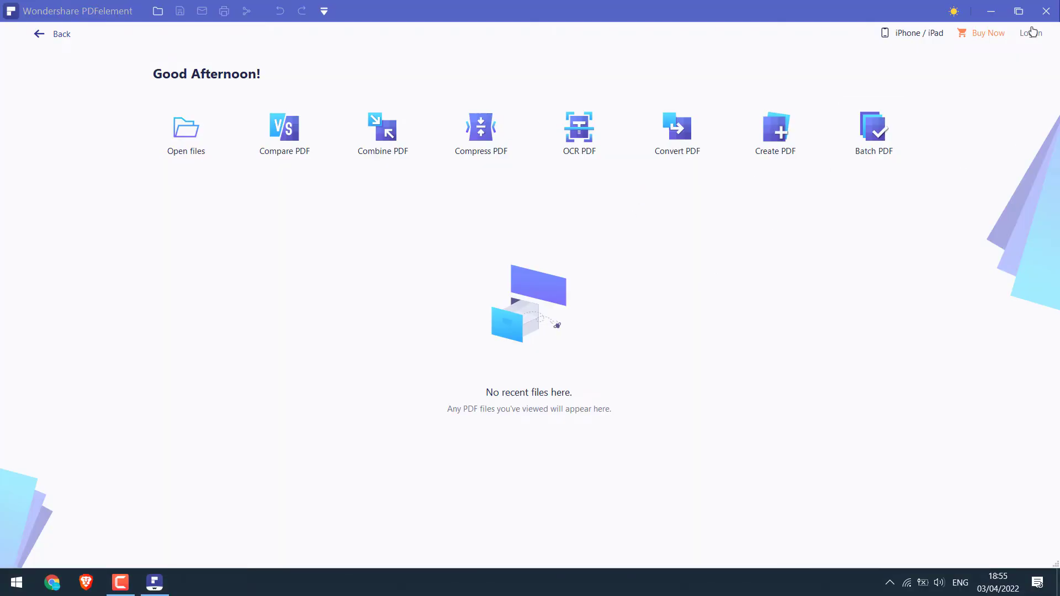
Sign in to a Wondershare ID by entering the ID and pasting the account password
{"action": "left_click", "coordinate": [1030, 34]}
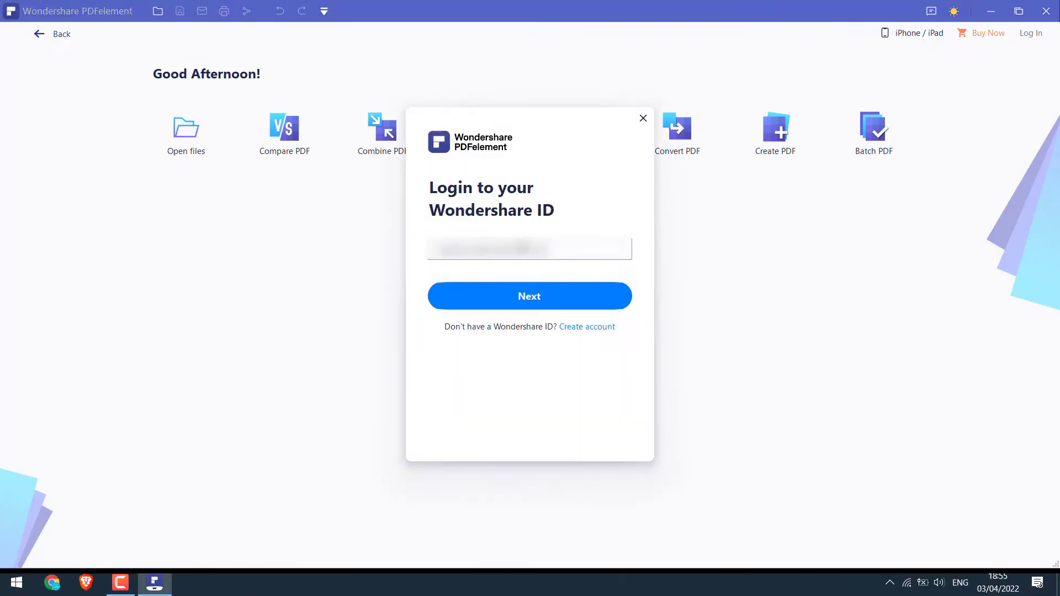
{"action": "left_click", "coordinate": [519, 292]}
{"action": "key", "text": "ctrl+v"}
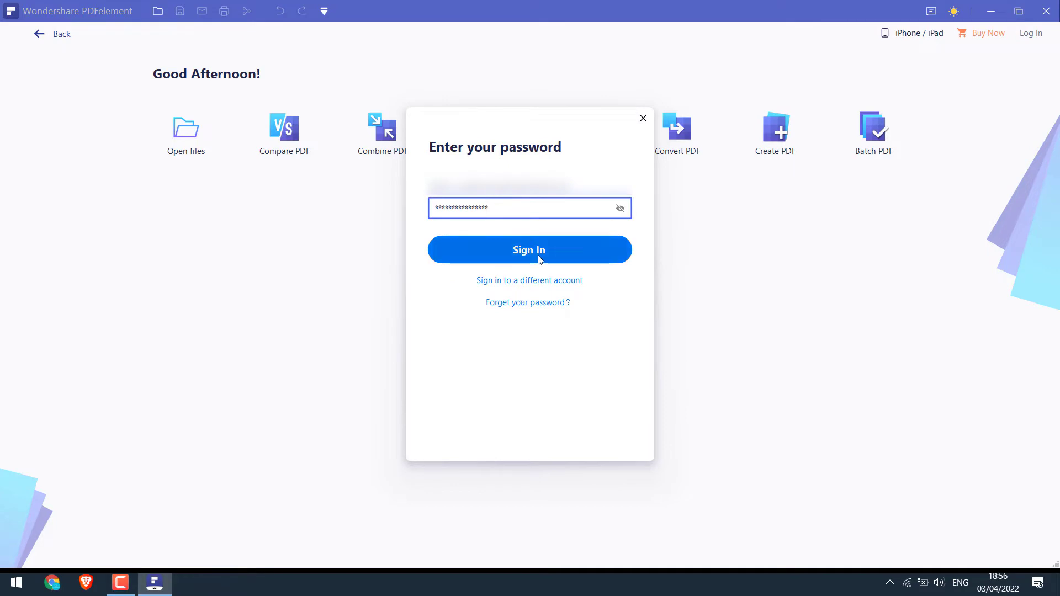
{"action": "left_click", "coordinate": [539, 256]}
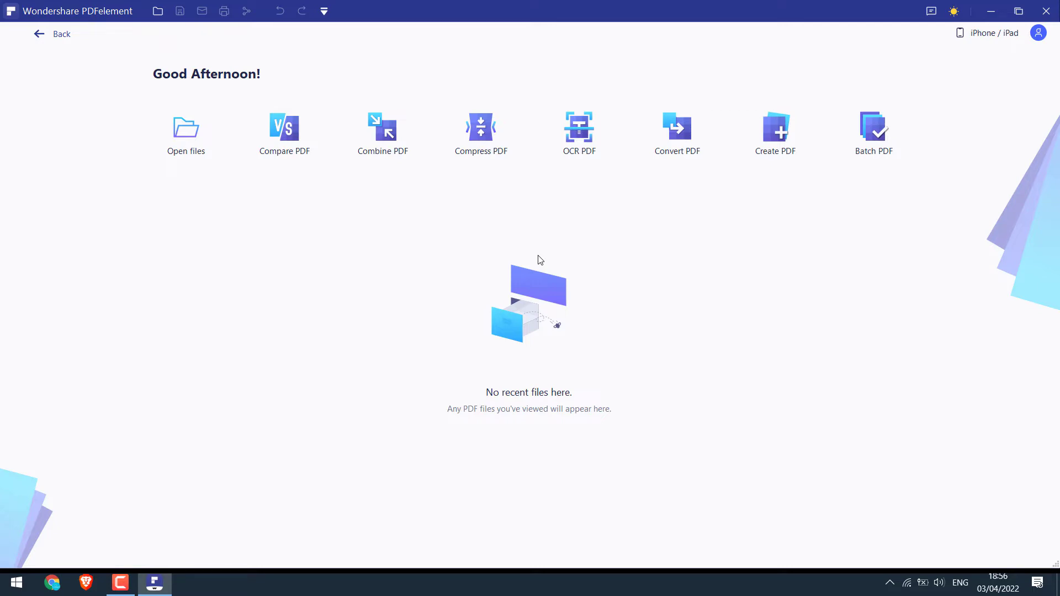
Create a new blank PDF, Untitled-1.pdf, via File > Create > Blank PDF
{"action": "left_click", "coordinate": [59, 36]}
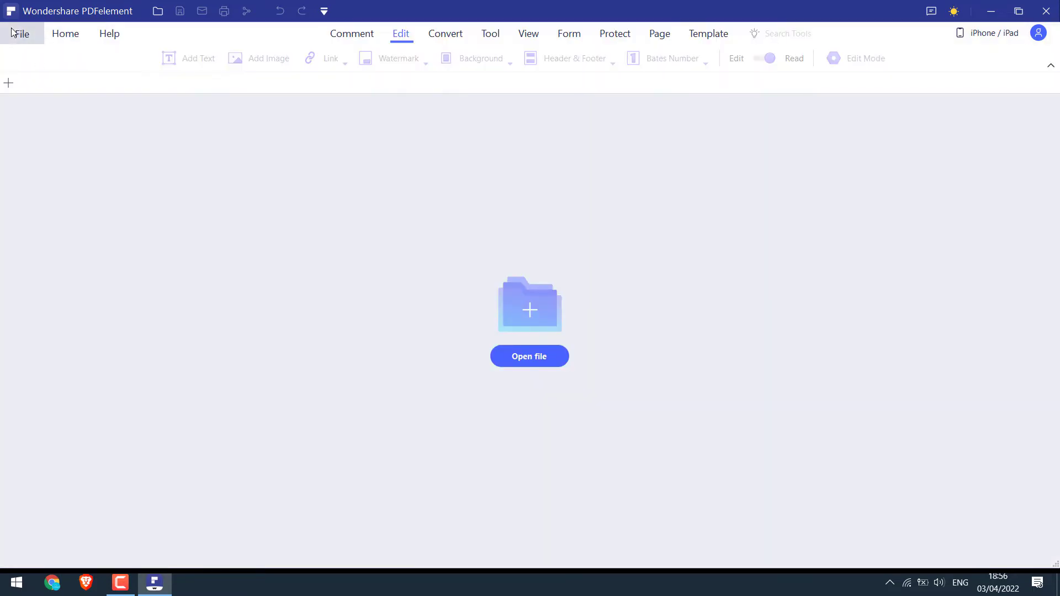
{"action": "left_click", "coordinate": [12, 32]}
{"action": "mouse_move", "coordinate": [102, 114]}
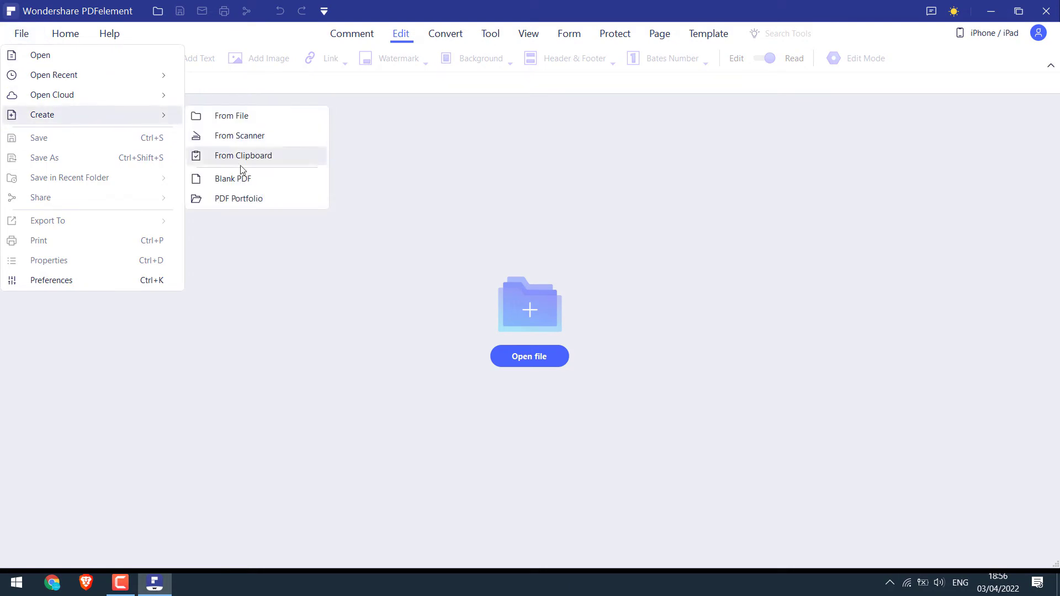
{"action": "left_click", "coordinate": [248, 187]}
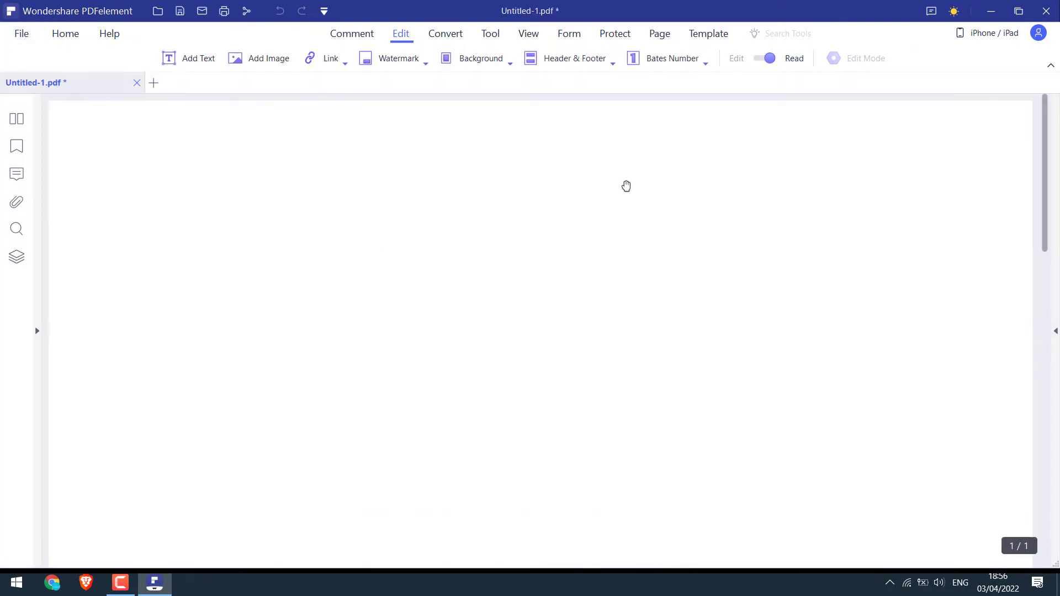
Browse the Template Mall's document templates, then close it
{"action": "left_click", "coordinate": [718, 36]}
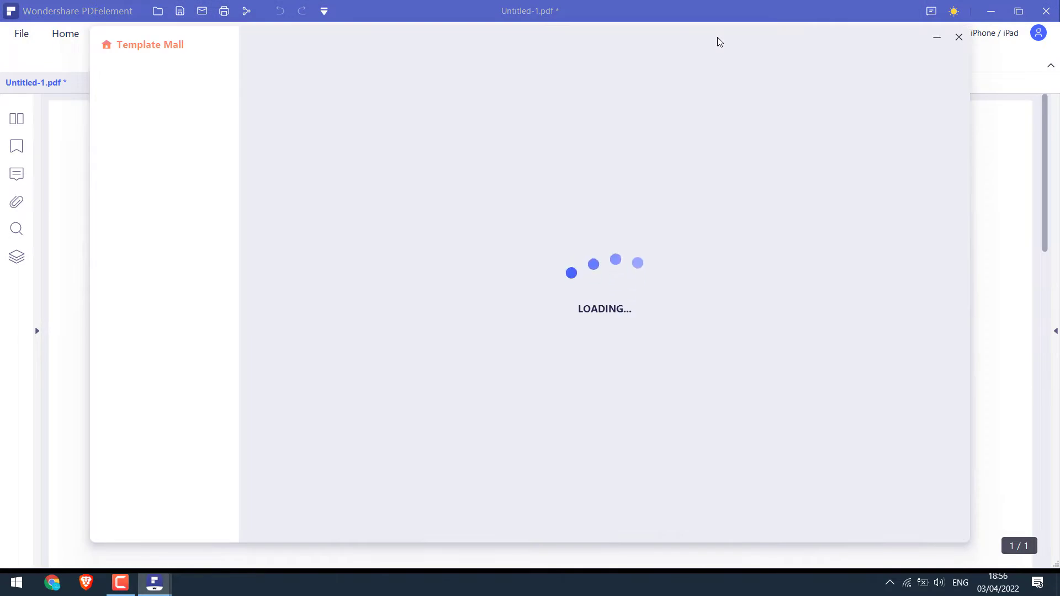
{"action": "scroll", "coordinate": [960, 502], "scroll_direction": "down", "scroll_amount": 15}
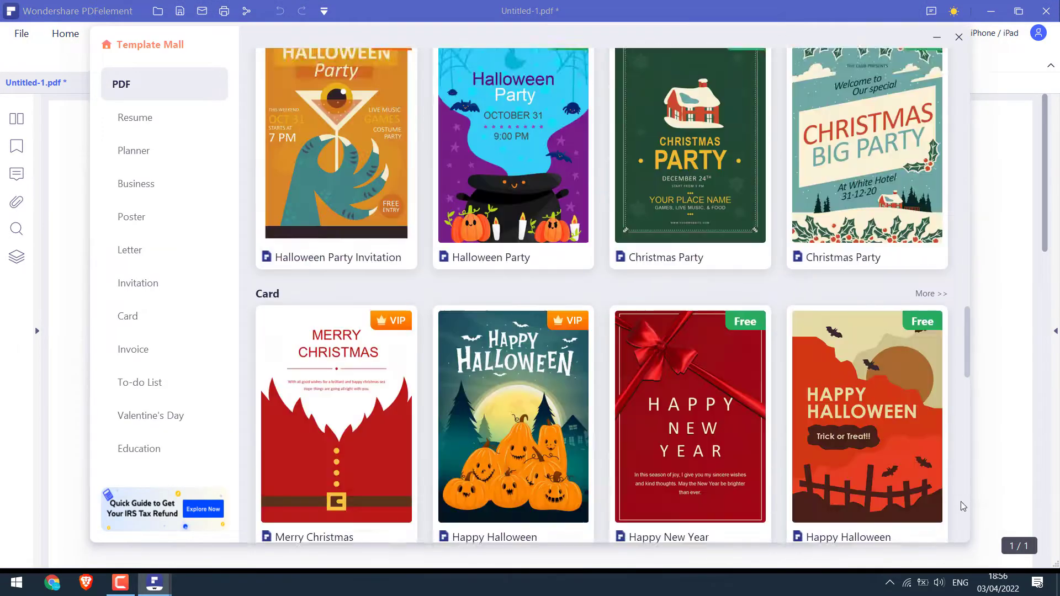
{"action": "scroll", "coordinate": [963, 147], "scroll_direction": "up", "scroll_amount": 8}
{"action": "scroll", "coordinate": [963, 111], "scroll_direction": "up", "scroll_amount": 10}
{"action": "mouse_move", "coordinate": [717, 227]}
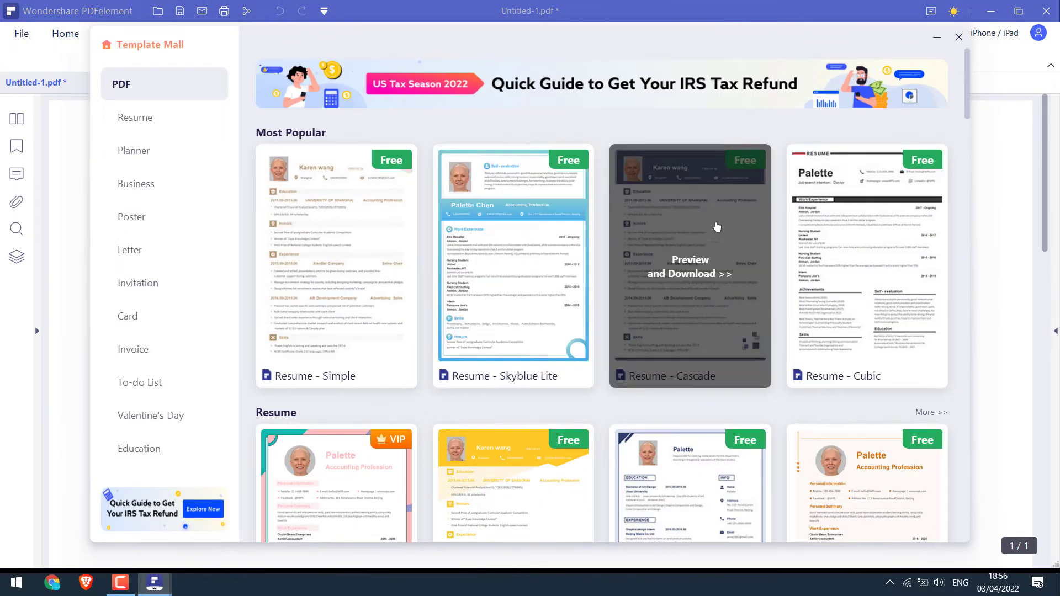
{"action": "left_click", "coordinate": [959, 37]}
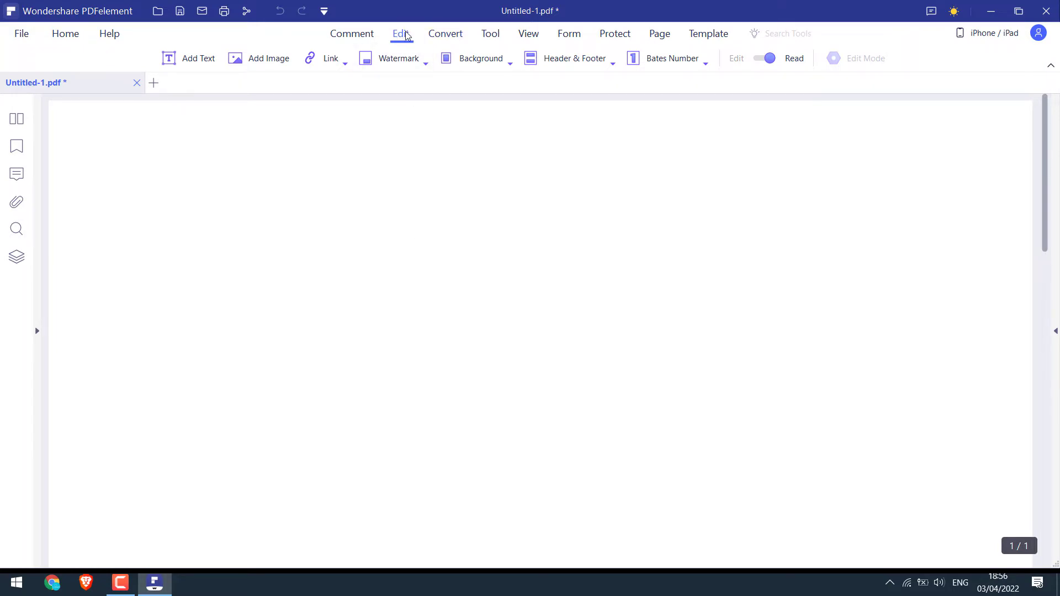
Add the text 'This is a Sample PDF' near the page's top-left
{"action": "left_click", "coordinate": [196, 62]}
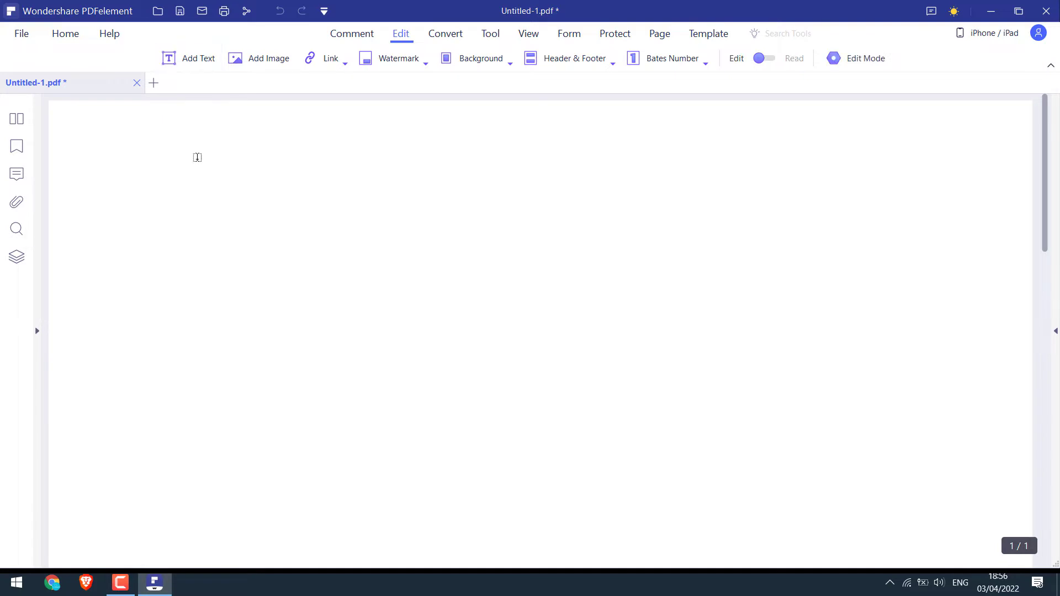
{"action": "left_click", "coordinate": [194, 184]}
{"action": "type", "text": "Thi"}
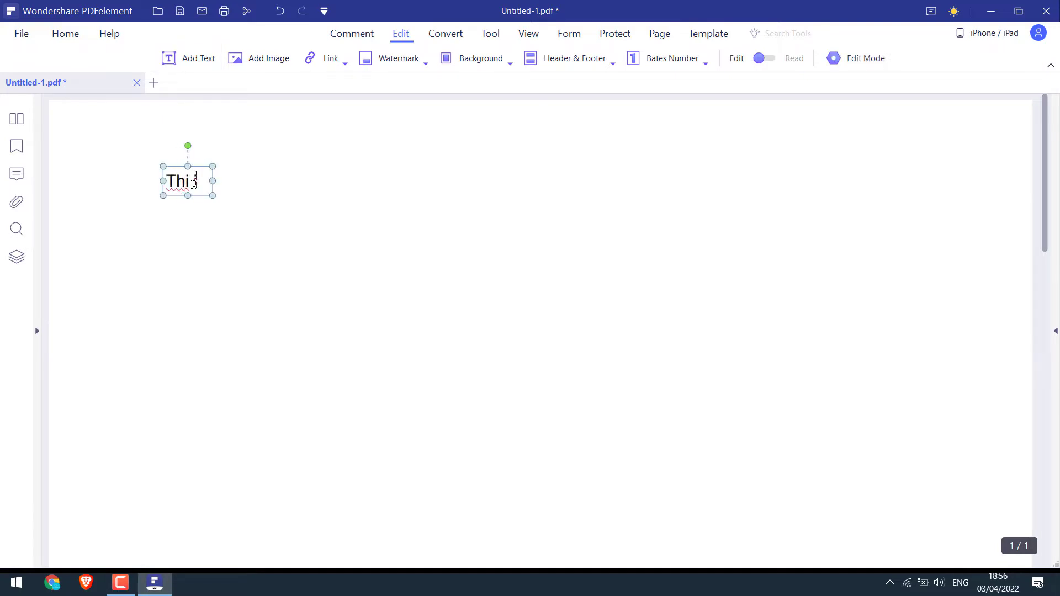
{"action": "type", "text": "s is a Sample PDF"}
{"action": "key", "text": "Escape"}
Format the sample text as bold Courier in grey 7F7F7F, leaving it without strikethrough
{"action": "left_click", "coordinate": [265, 165]}
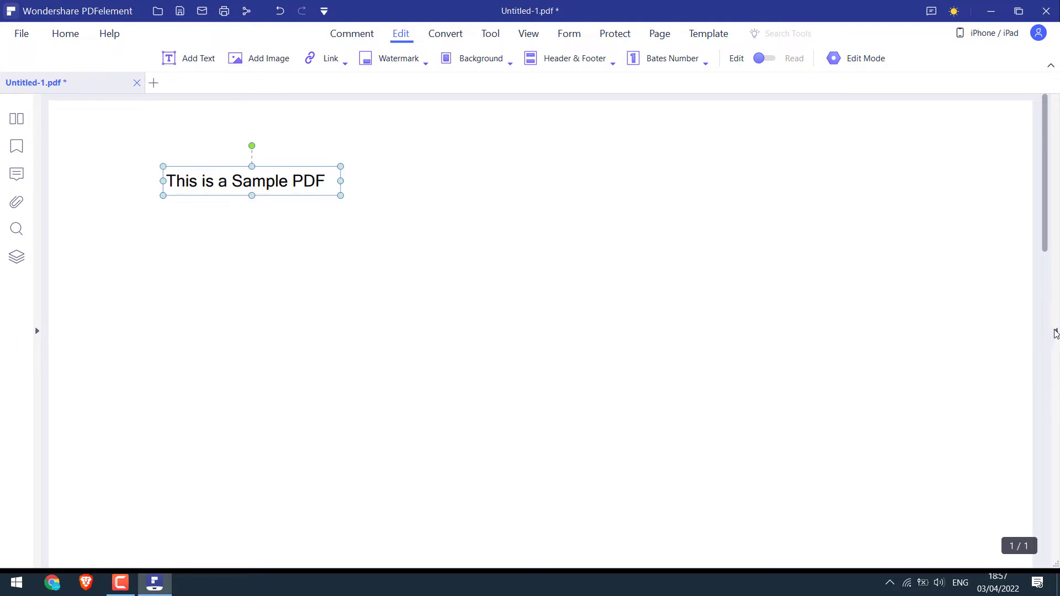
{"action": "left_click", "coordinate": [1056, 332]}
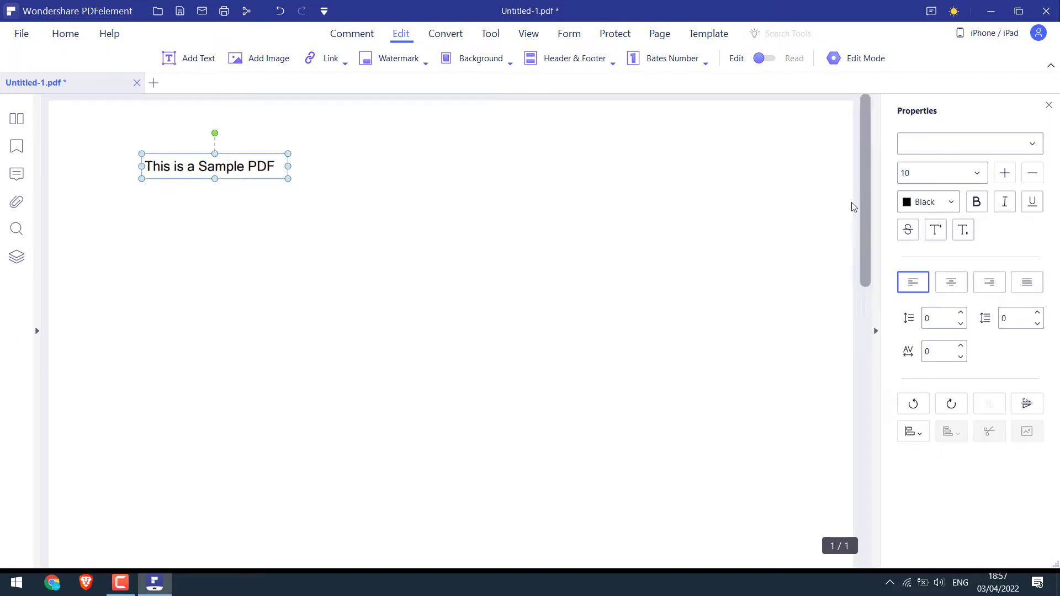
{"action": "left_click", "coordinate": [1032, 144]}
{"action": "left_click", "coordinate": [931, 246]}
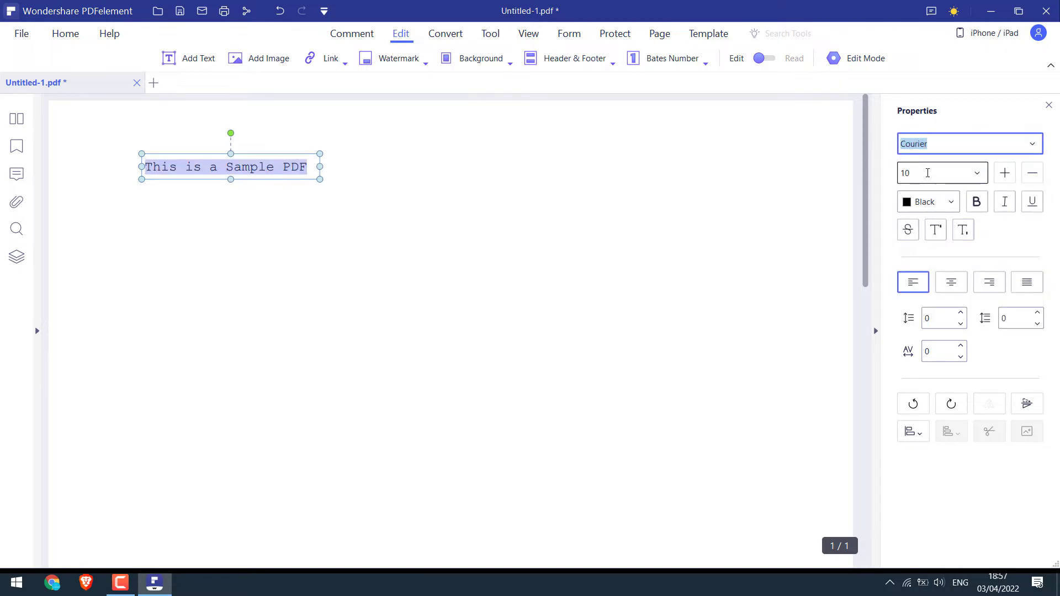
{"action": "left_click", "coordinate": [927, 173]}
{"action": "left_click", "coordinate": [933, 202]}
{"action": "left_click", "coordinate": [916, 248]}
{"action": "left_click", "coordinate": [976, 201]}
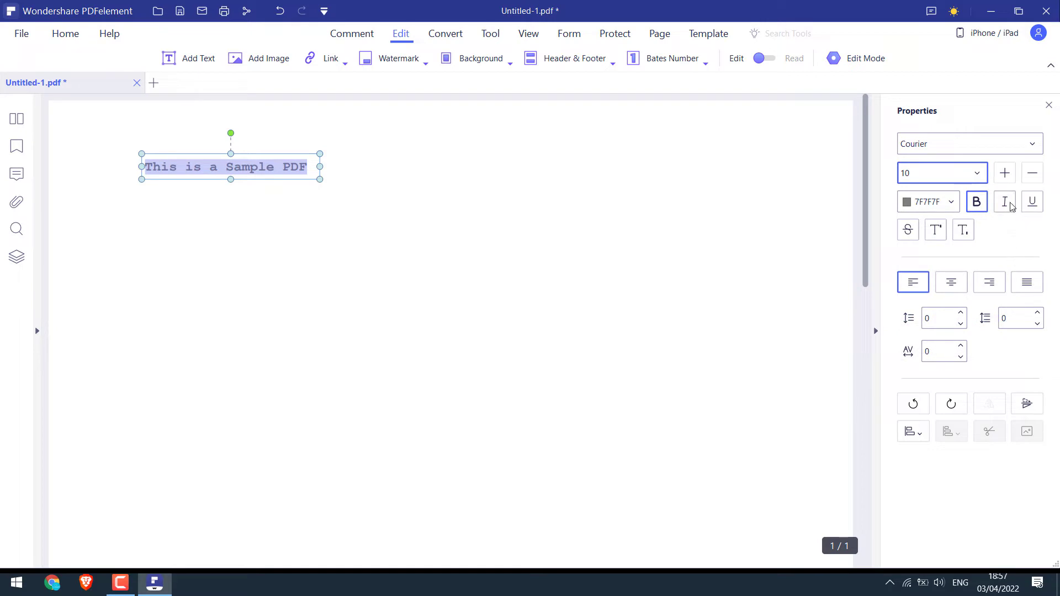
{"action": "left_click", "coordinate": [908, 230]}
{"action": "left_click", "coordinate": [908, 230]}
Add Name, Email and Message Box text labels below the heading
{"action": "left_click", "coordinate": [876, 331]}
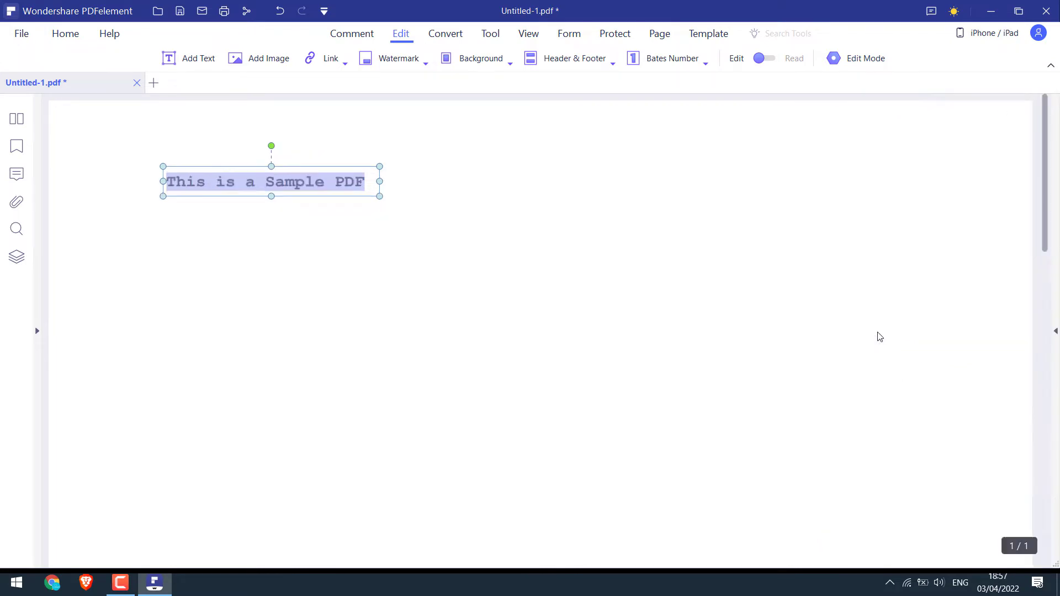
{"action": "left_click", "coordinate": [234, 228]}
{"action": "left_click", "coordinate": [191, 58]}
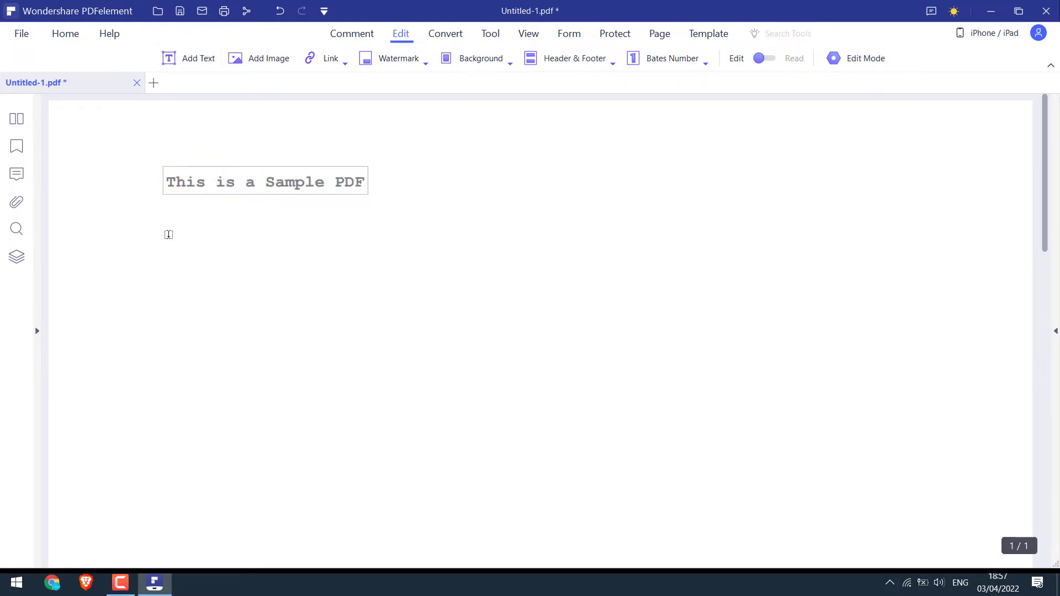
{"action": "left_click", "coordinate": [166, 232]}
{"action": "type", "text": "Name"}
{"action": "left_click", "coordinate": [168, 294]}
{"action": "type", "text": "Email"}
{"action": "left_click", "coordinate": [170, 345]}
{"action": "type", "text": "Message Box"}
{"action": "left_click", "coordinate": [168, 408]}
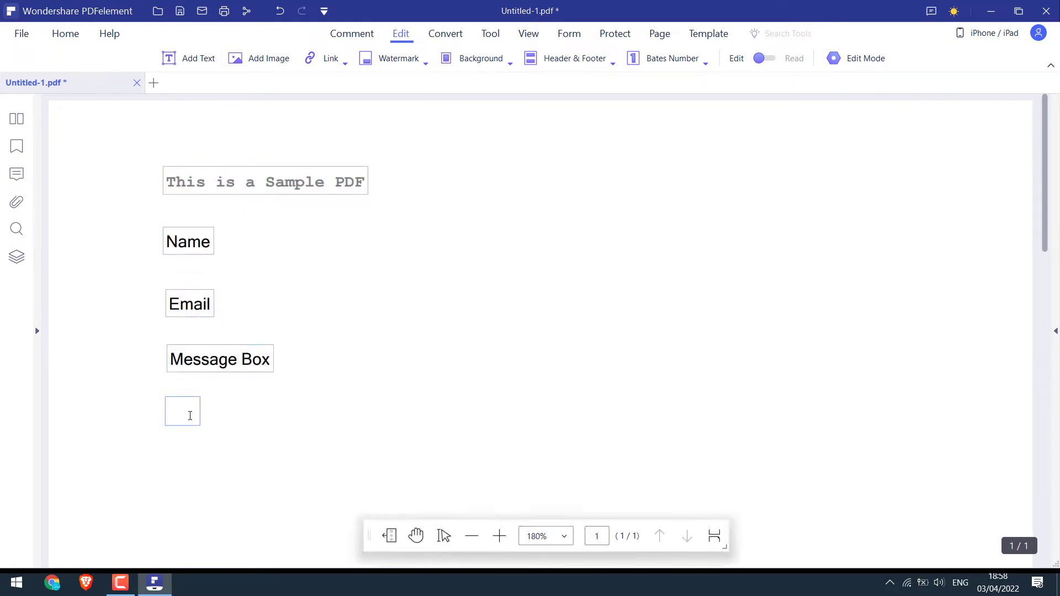
{"action": "type", "text": "Option 1"}
{"action": "key", "text": "ctrl+c"}
{"action": "key", "text": "ctrl+v"}
{"action": "left_click_drag", "start_coordinate": [229, 435], "coordinate": [217, 465]}
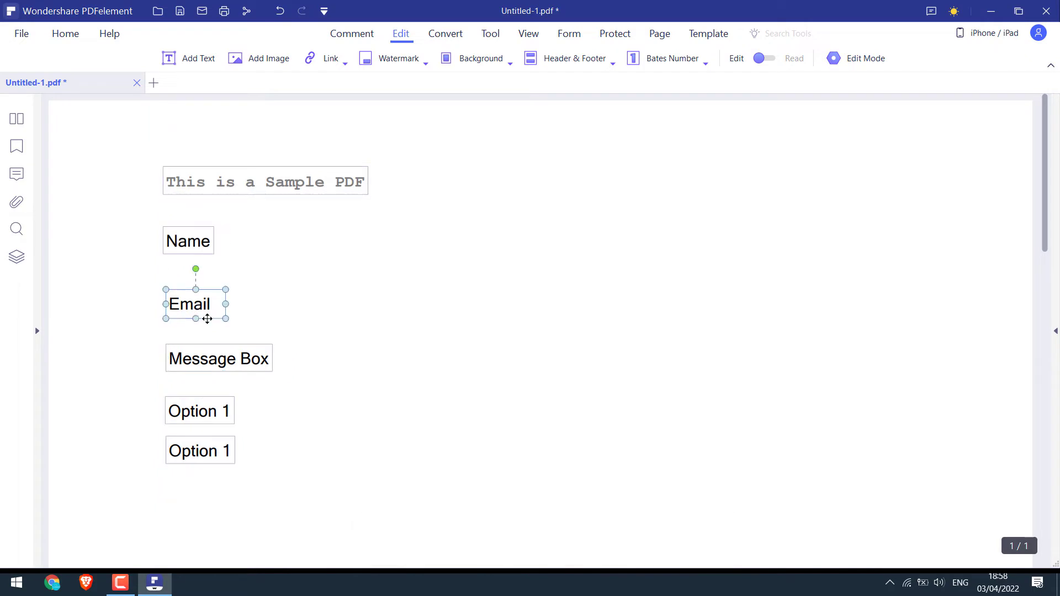
{"action": "left_click_drag", "start_coordinate": [198, 250], "coordinate": [202, 252]}
{"action": "left_click", "coordinate": [167, 495]}
{"action": "type", "text": "www.heyletslearnsomething.com"}
{"action": "left_click", "coordinate": [225, 532]}
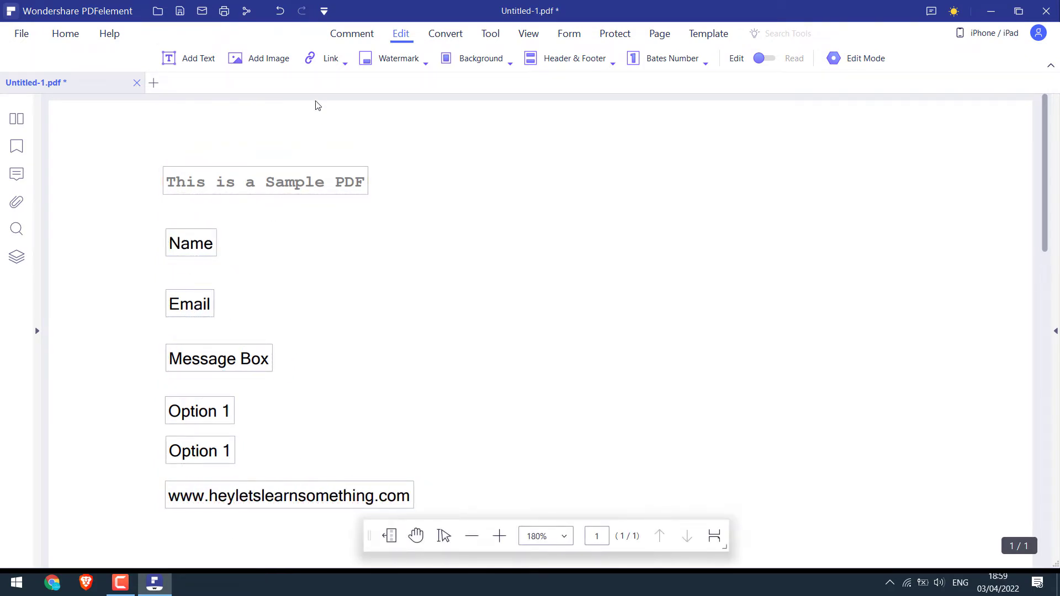
Insert the Logo image and move it to the page's upper right
{"action": "left_click", "coordinate": [270, 60]}
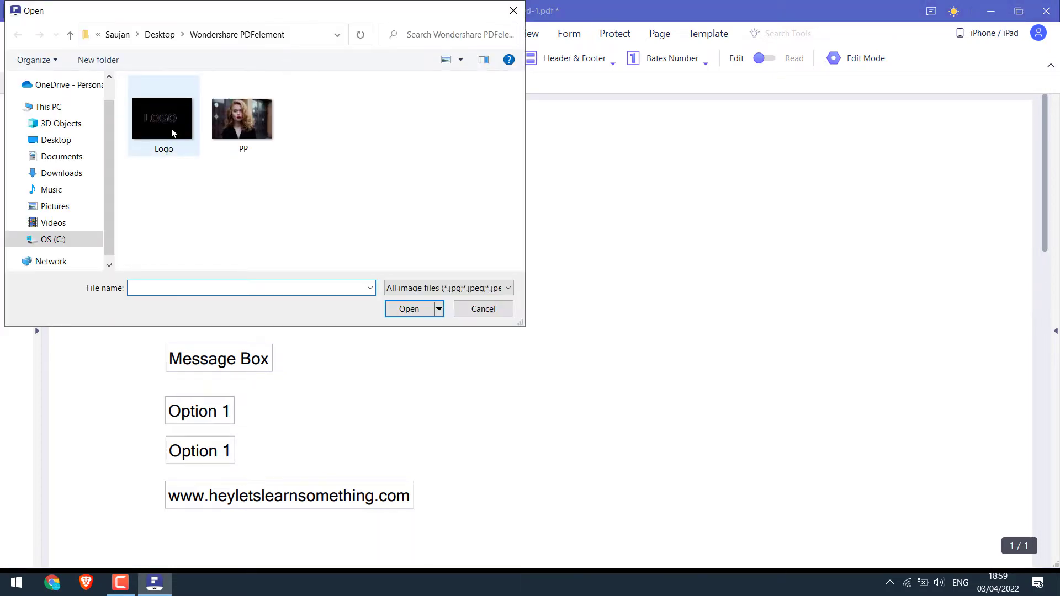
{"action": "double_click", "coordinate": [172, 133]}
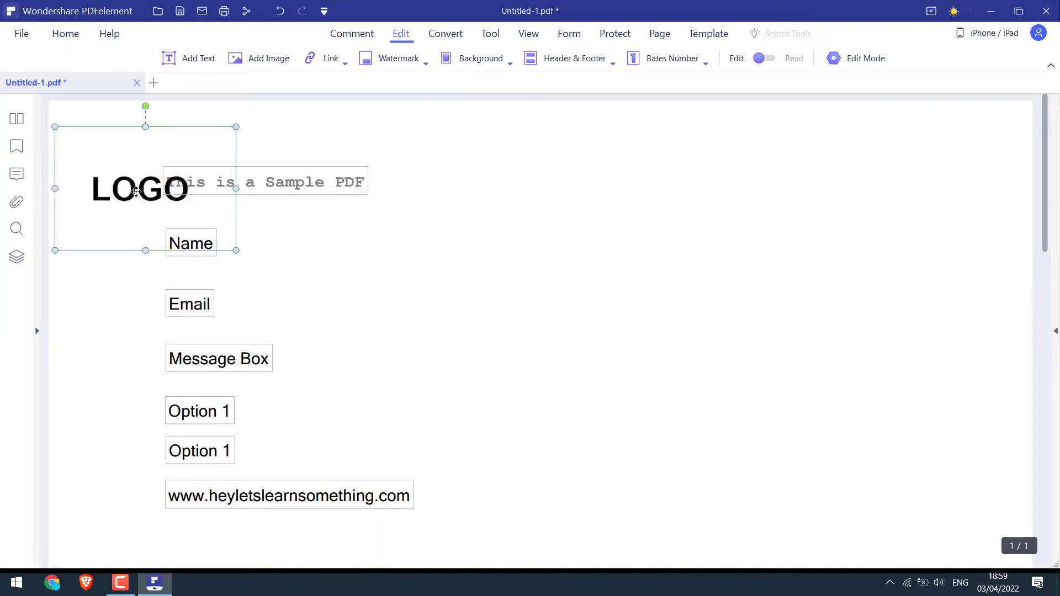
{"action": "left_click_drag", "start_coordinate": [136, 191], "coordinate": [857, 224]}
Try rotating and flipping the LOGO image, returning it upright each time
{"action": "right_click", "coordinate": [797, 225]}
{"action": "left_click", "coordinate": [831, 500]}
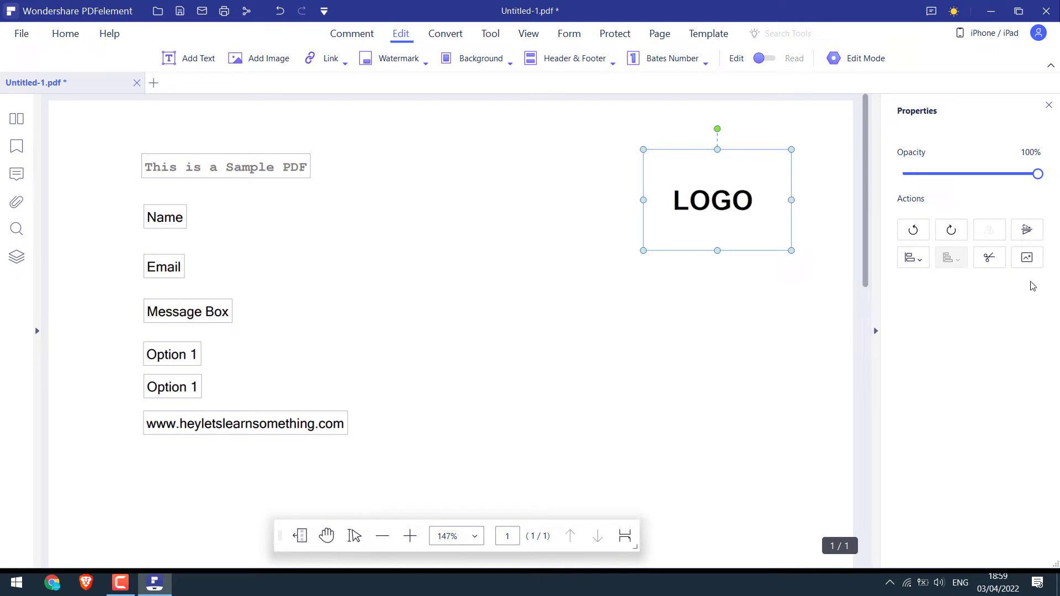
{"action": "left_click", "coordinate": [913, 230]}
{"action": "left_click", "coordinate": [950, 229]}
{"action": "left_click", "coordinate": [950, 230]}
{"action": "left_click", "coordinate": [914, 232]}
{"action": "left_click", "coordinate": [1027, 230]}
{"action": "left_click", "coordinate": [1027, 230]}
{"action": "left_click", "coordinate": [913, 257]}
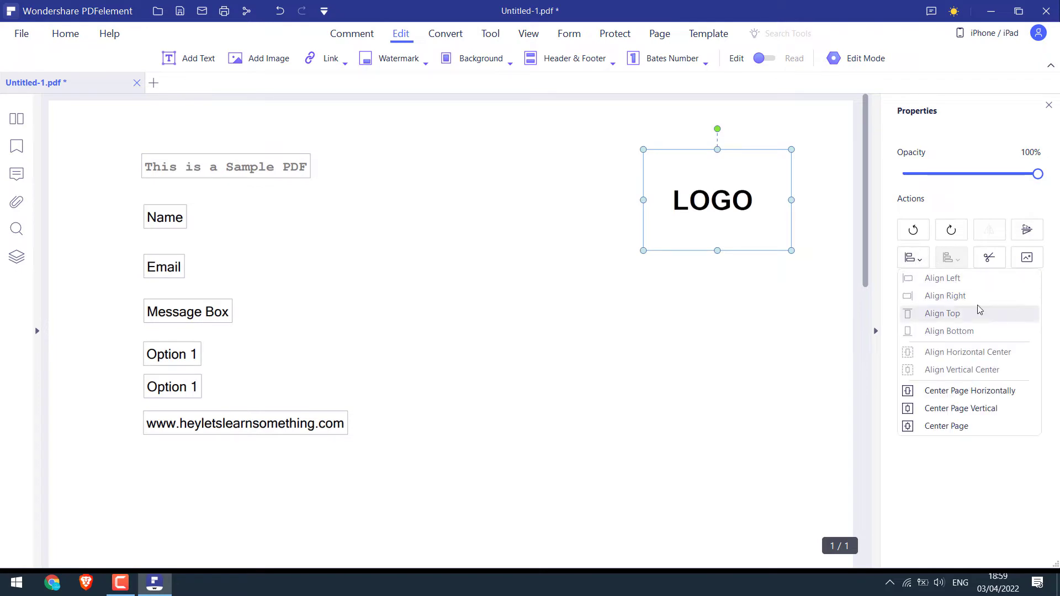
Crop the LOGO's top and bottom margins and lower its opacity to 73%
{"action": "left_click", "coordinate": [989, 259]}
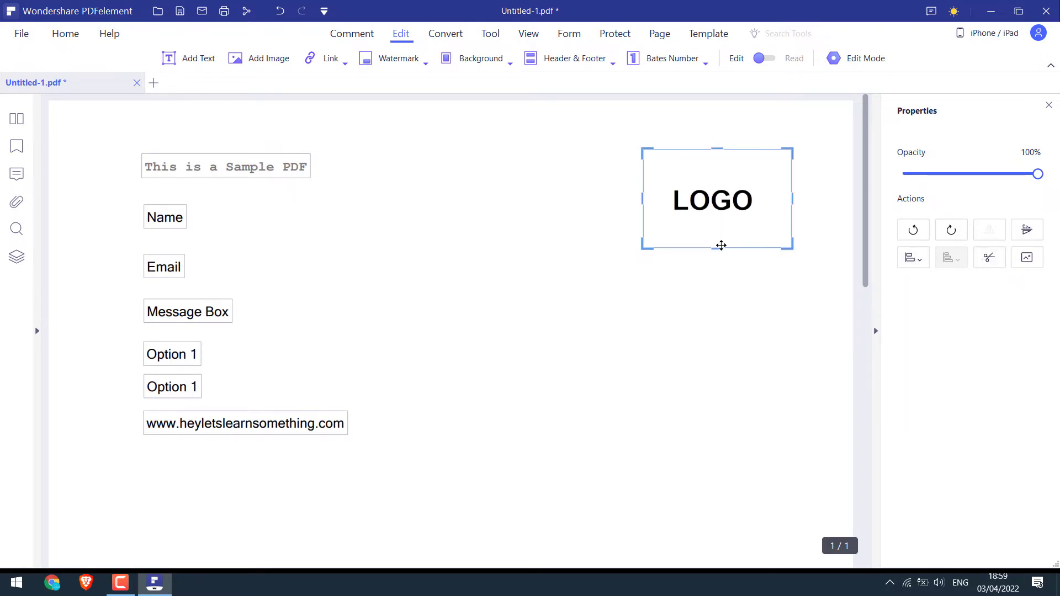
{"action": "left_click_drag", "start_coordinate": [717, 250], "coordinate": [717, 218]}
{"action": "left_click_drag", "start_coordinate": [717, 149], "coordinate": [722, 173]}
{"action": "left_click", "coordinate": [797, 208]}
{"action": "left_click", "coordinate": [712, 195]}
{"action": "left_click_drag", "start_coordinate": [1025, 168], "coordinate": [1006, 177]}
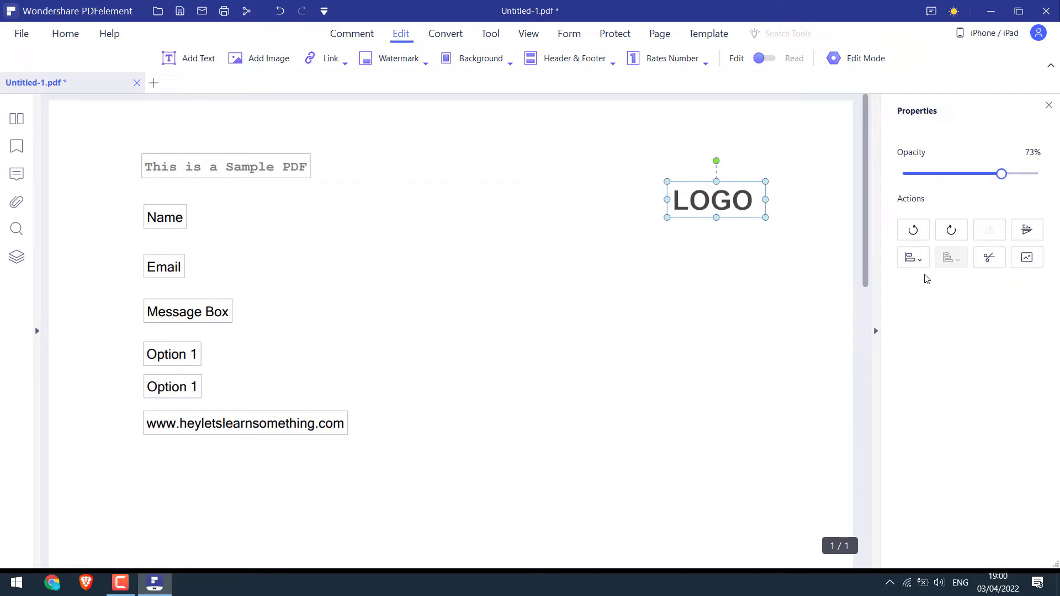
{"action": "left_click", "coordinate": [1049, 105]}
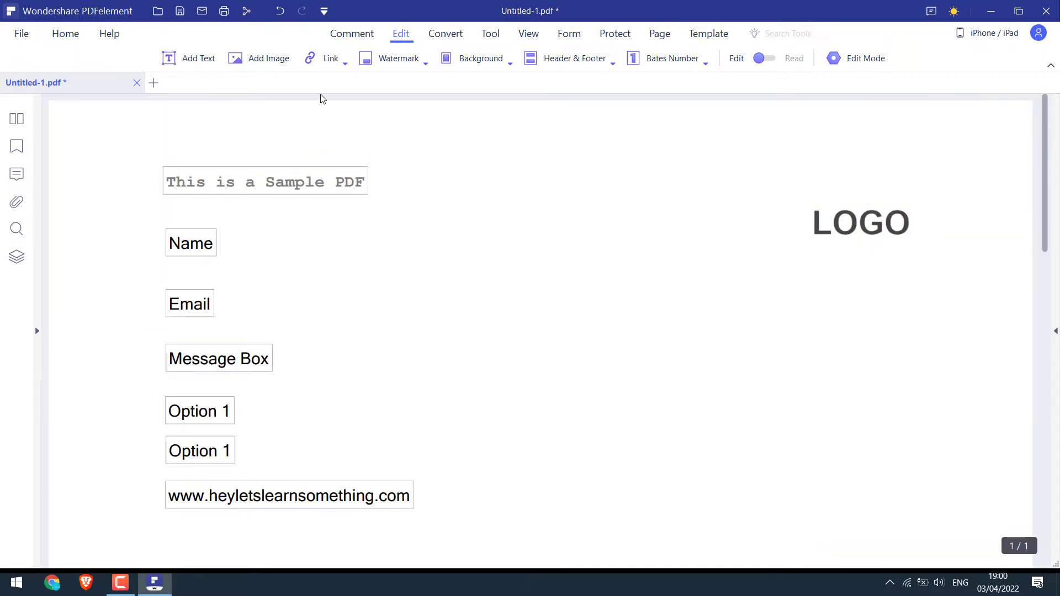
{"action": "left_click", "coordinate": [310, 58]}
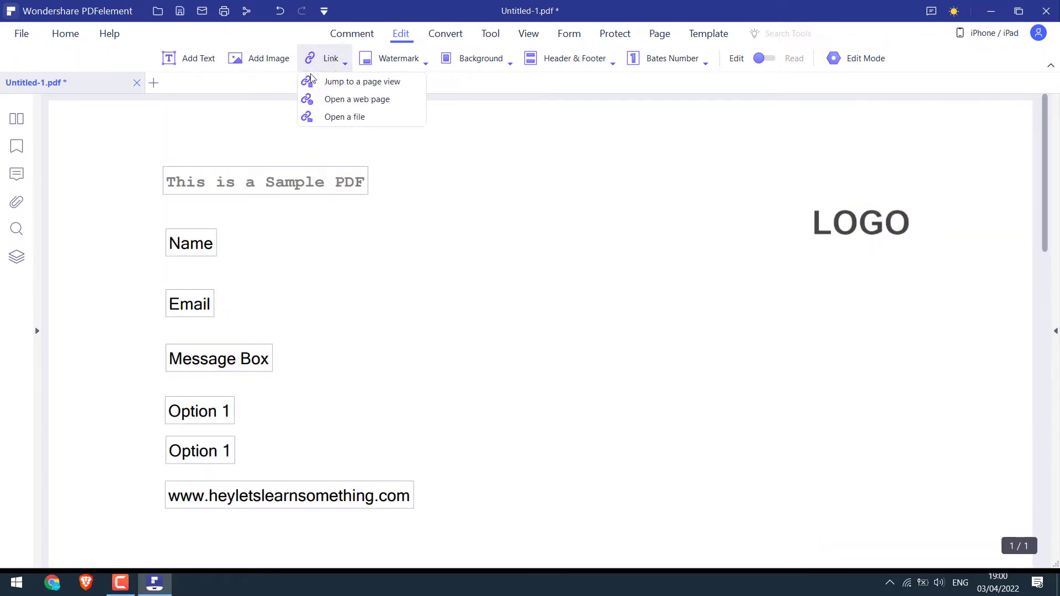
{"action": "left_click", "coordinate": [339, 100]}
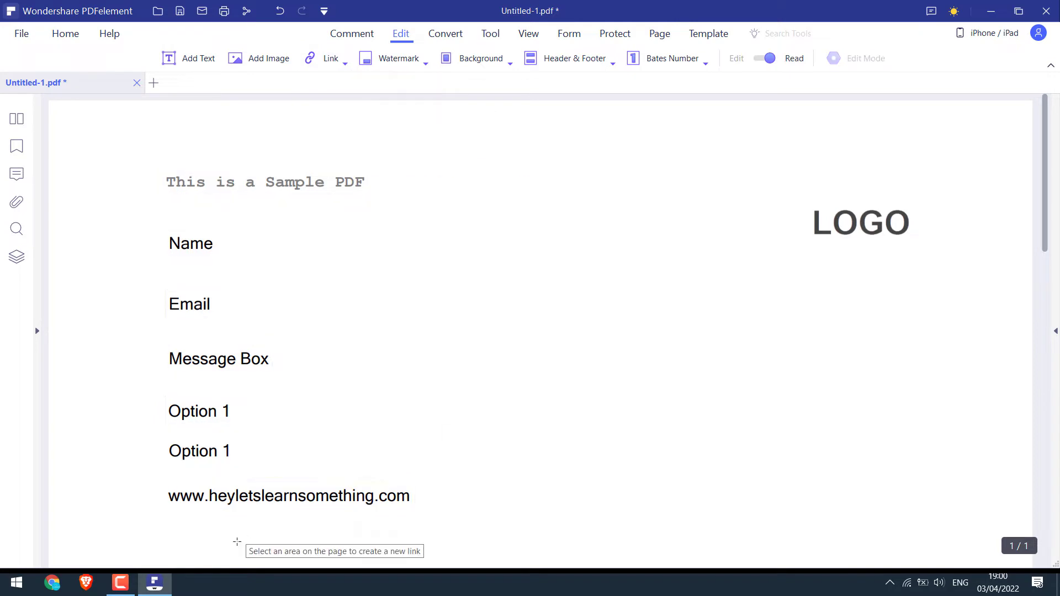
{"action": "left_click_drag", "start_coordinate": [167, 488], "coordinate": [416, 506]}
{"action": "type", "text": "www"}
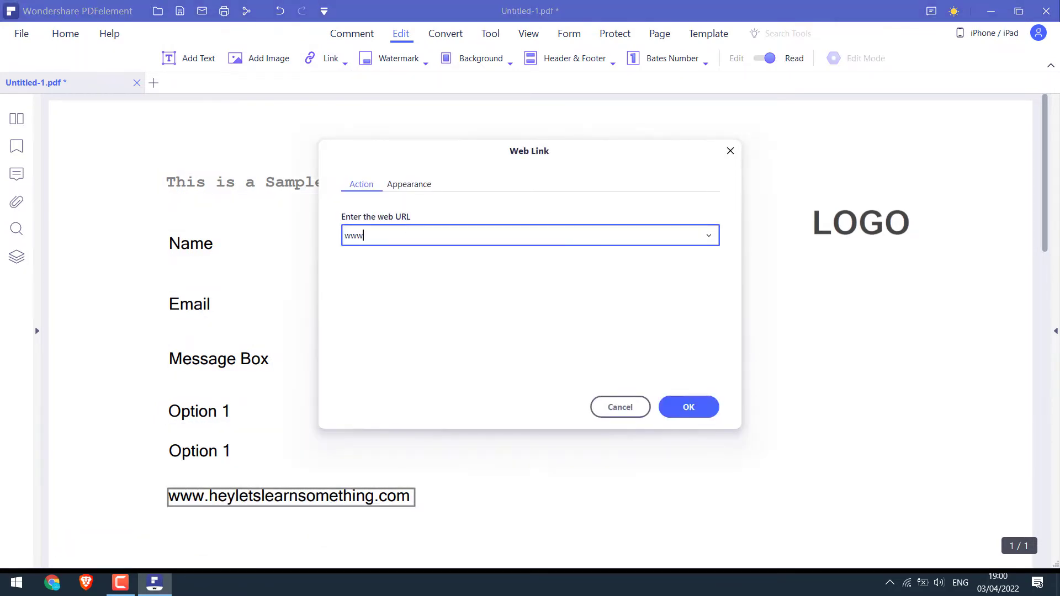
{"action": "type", "text": ".heyletslearnsomething.com"}
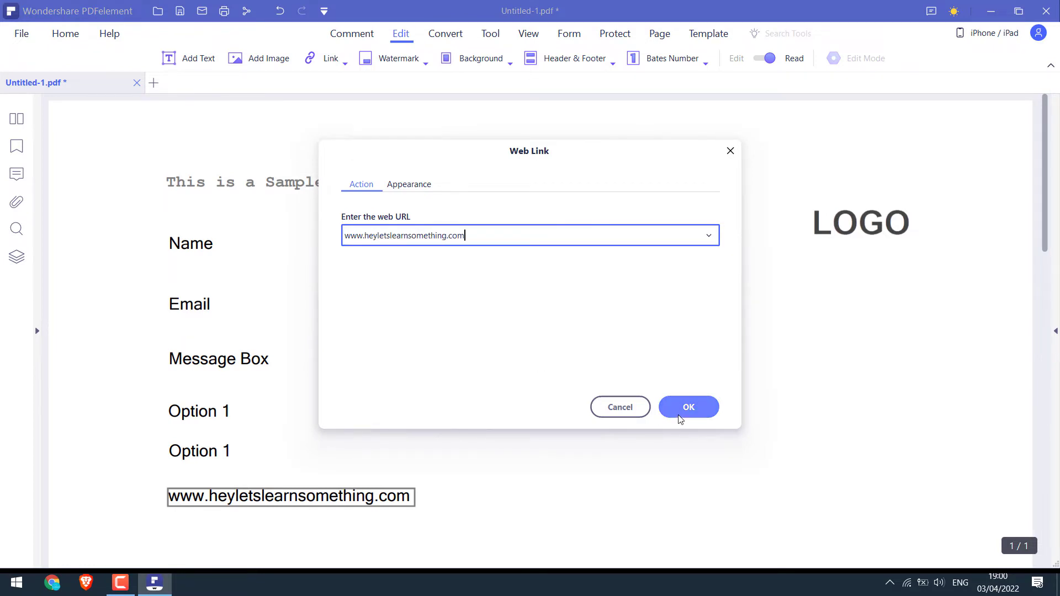
{"action": "left_click", "coordinate": [680, 412]}
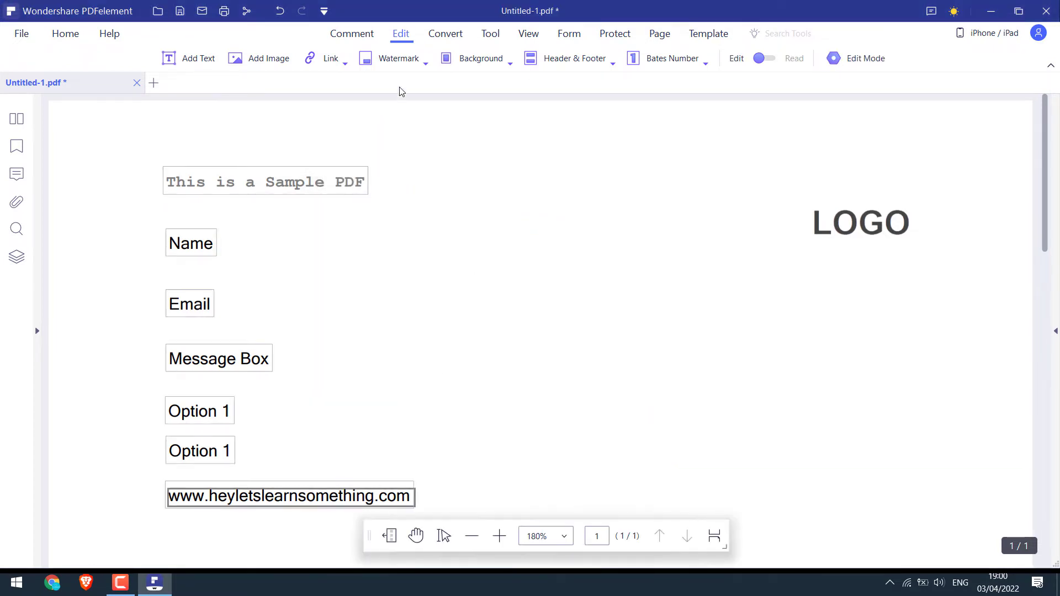
{"action": "left_click", "coordinate": [402, 61]}
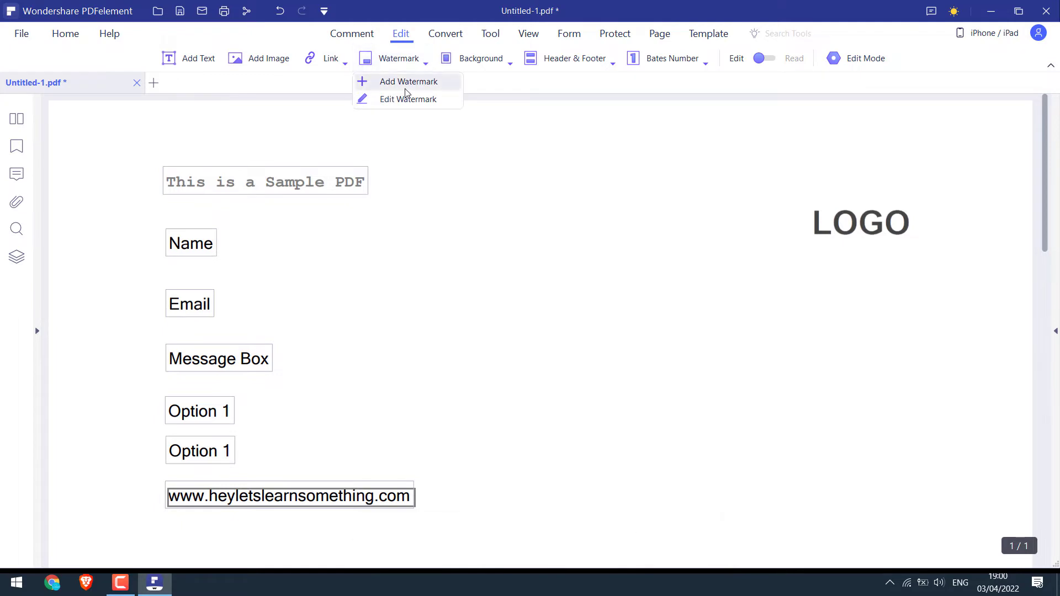
{"action": "left_click", "coordinate": [424, 86]}
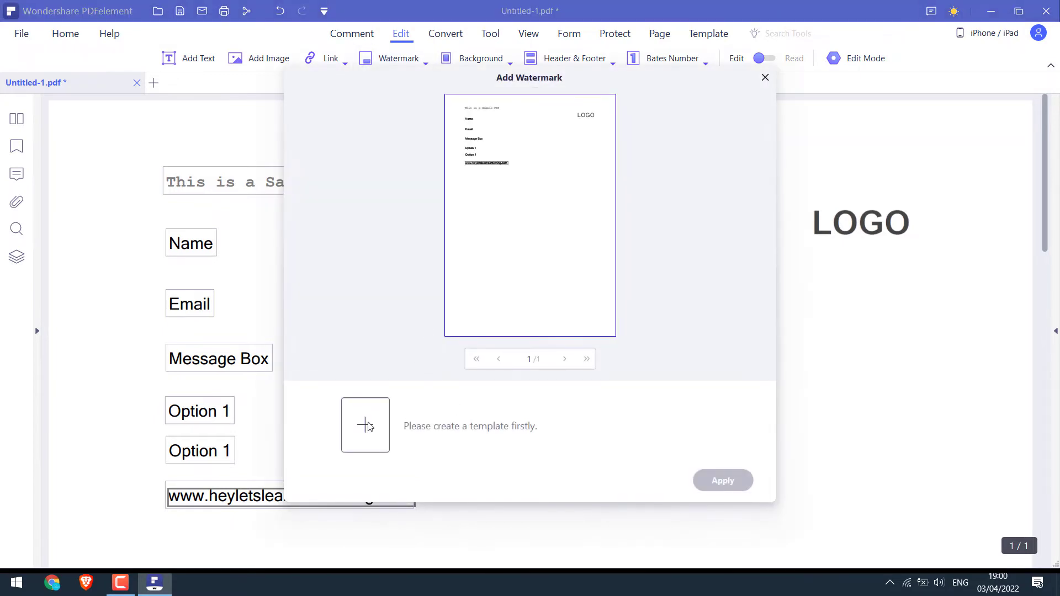
{"action": "left_click", "coordinate": [367, 425]}
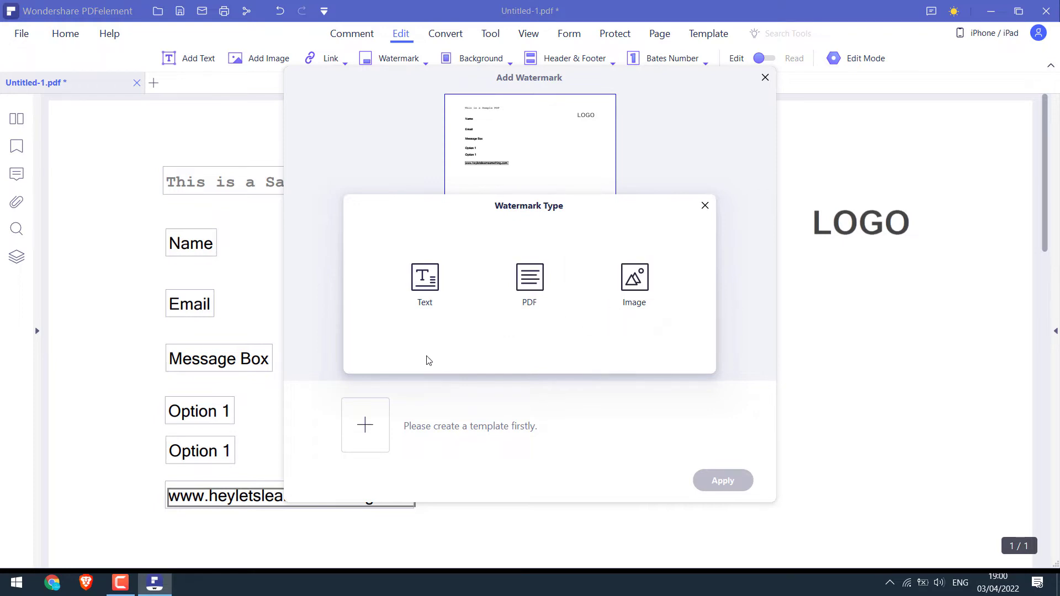
{"action": "left_click", "coordinate": [428, 285]}
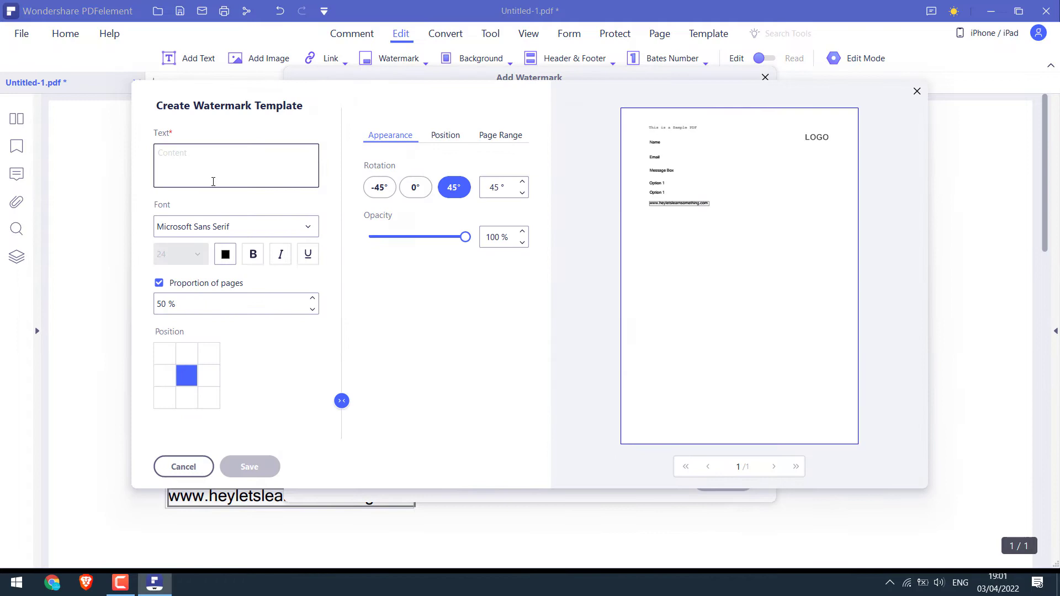
{"action": "left_click", "coordinate": [216, 167]}
{"action": "type", "text": "mywatermark"}
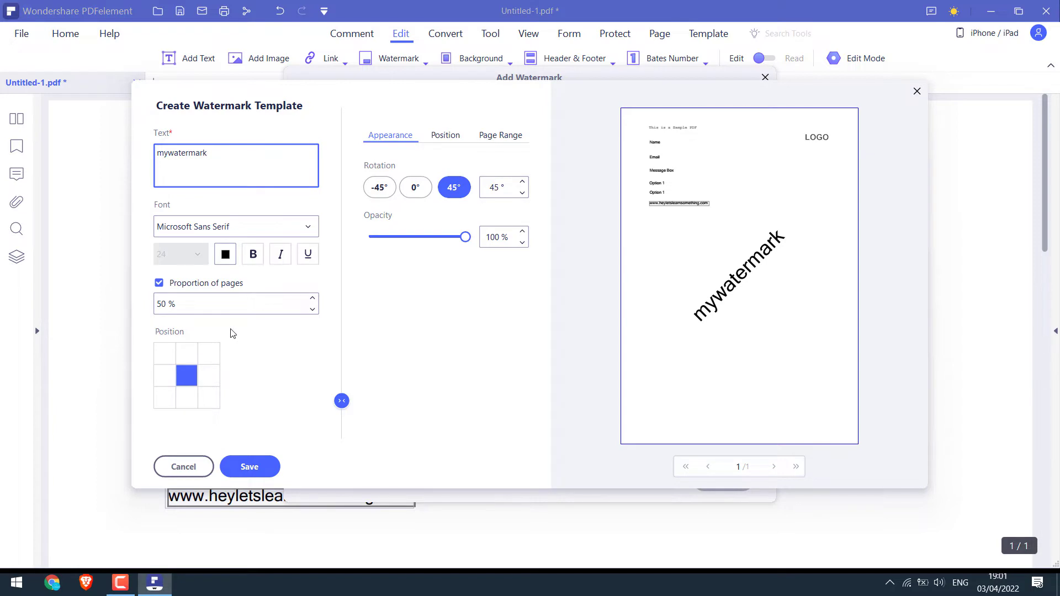
{"action": "left_click", "coordinate": [164, 359]}
{"action": "left_click", "coordinate": [186, 354]}
{"action": "left_click", "coordinate": [210, 353]}
{"action": "left_click", "coordinate": [213, 377]}
{"action": "left_click", "coordinate": [194, 375]}
{"action": "left_click", "coordinate": [190, 467]}
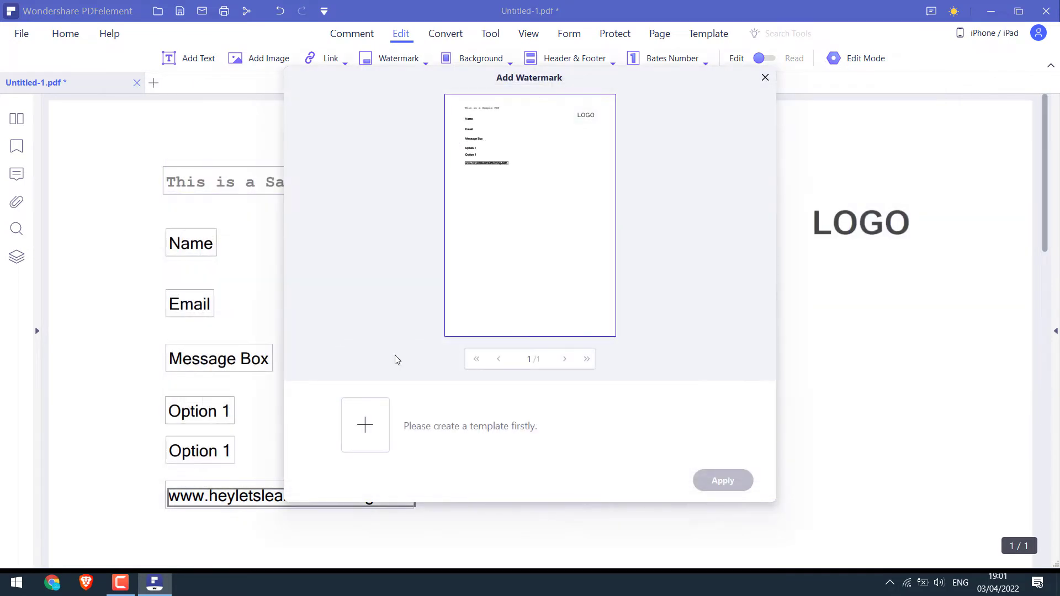
{"action": "left_click", "coordinate": [364, 426]}
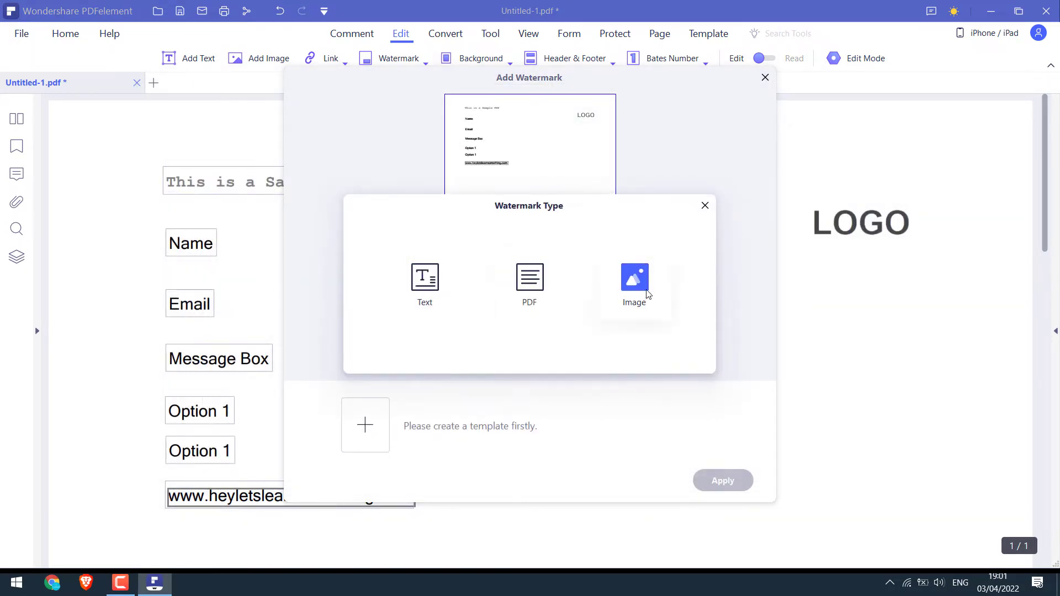
{"action": "left_click", "coordinate": [634, 281]}
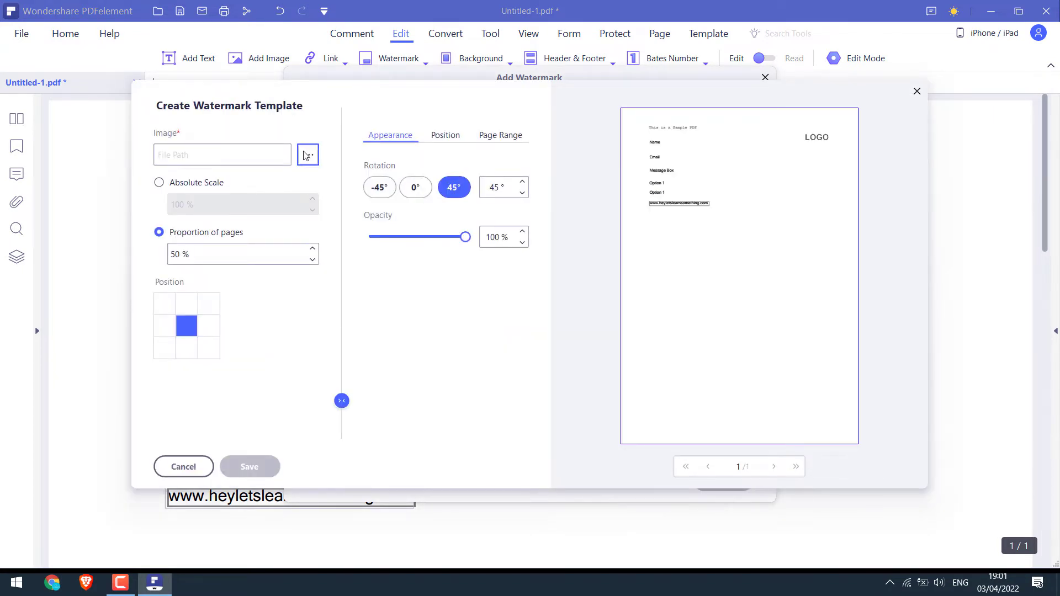
{"action": "left_click", "coordinate": [307, 154]}
{"action": "left_click", "coordinate": [293, 210]}
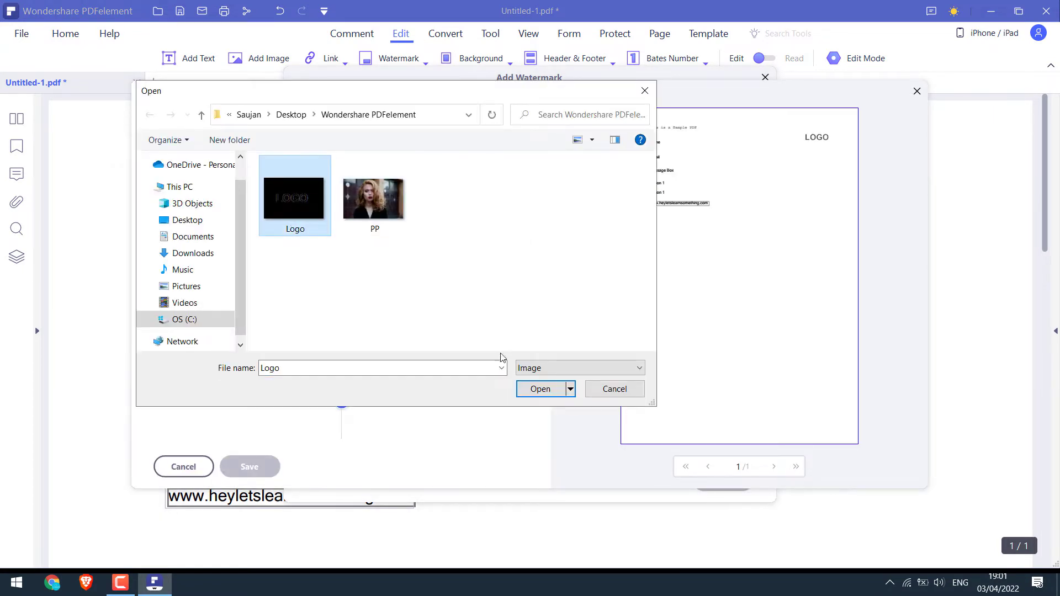
{"action": "left_click", "coordinate": [540, 389]}
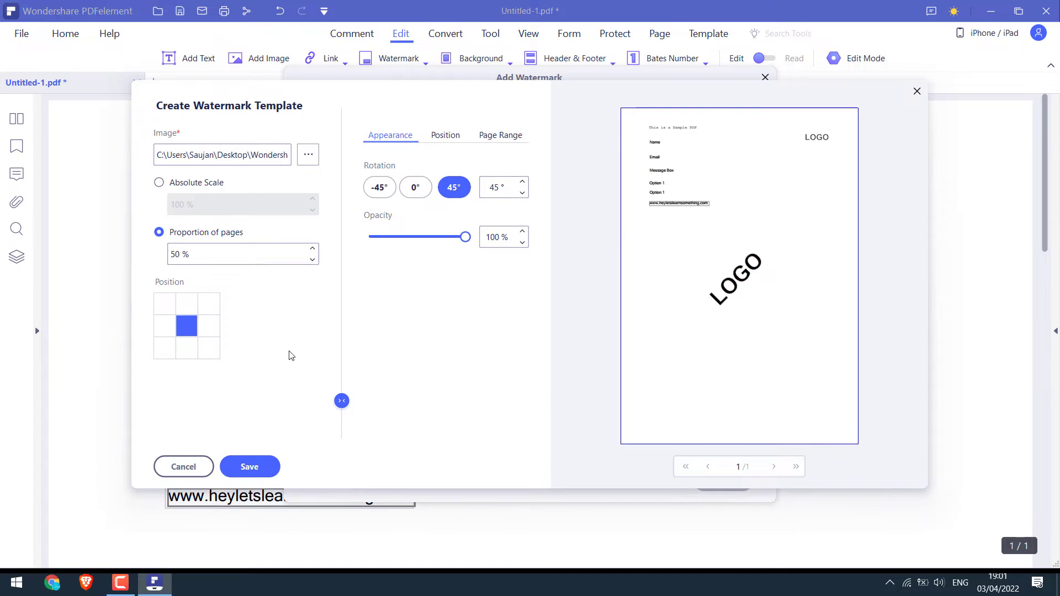
{"action": "left_click", "coordinate": [178, 466]}
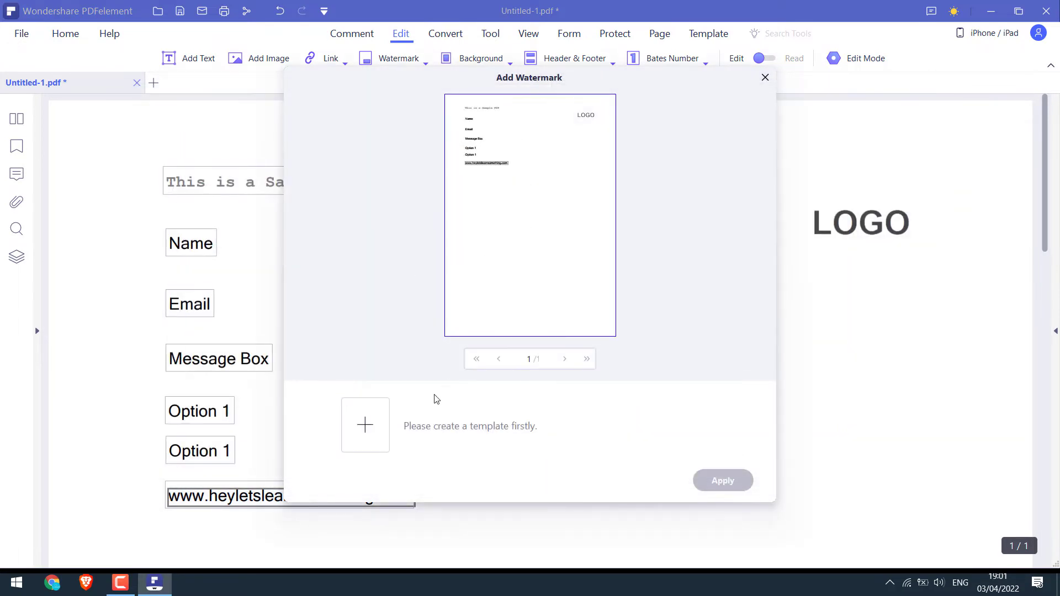
Close the watermark window and give the page a light-green colour background from a new saved template
{"action": "left_click", "coordinate": [764, 77]}
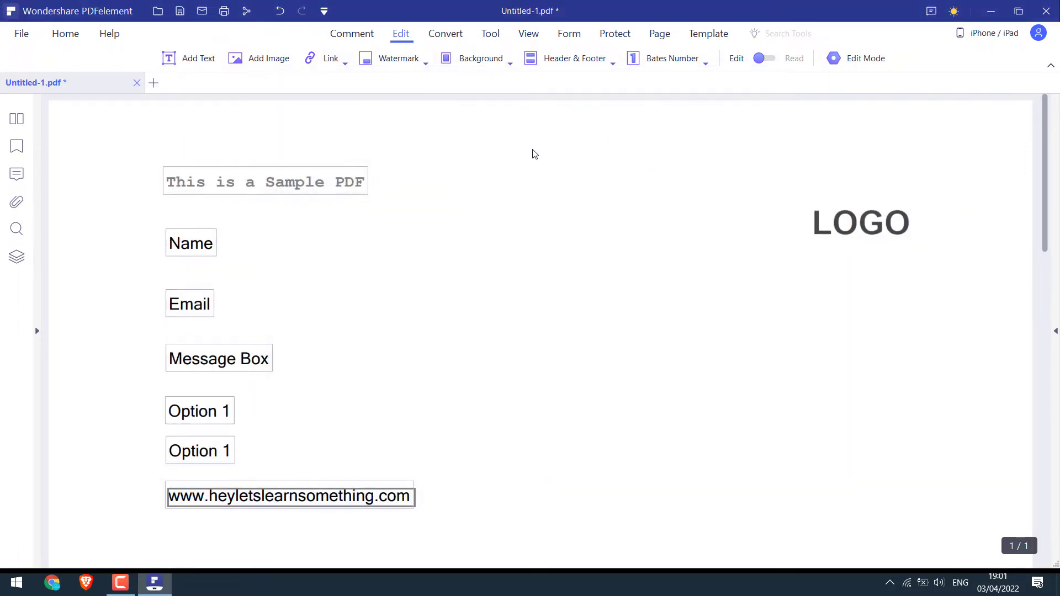
{"action": "left_click", "coordinate": [492, 65]}
{"action": "left_click", "coordinate": [481, 83]}
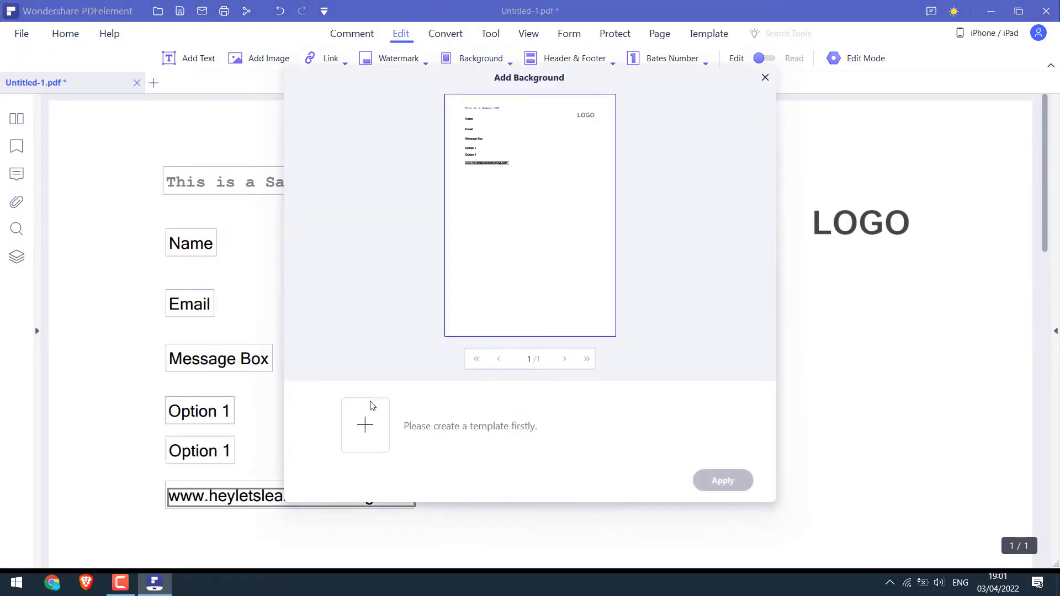
{"action": "left_click", "coordinate": [365, 422]}
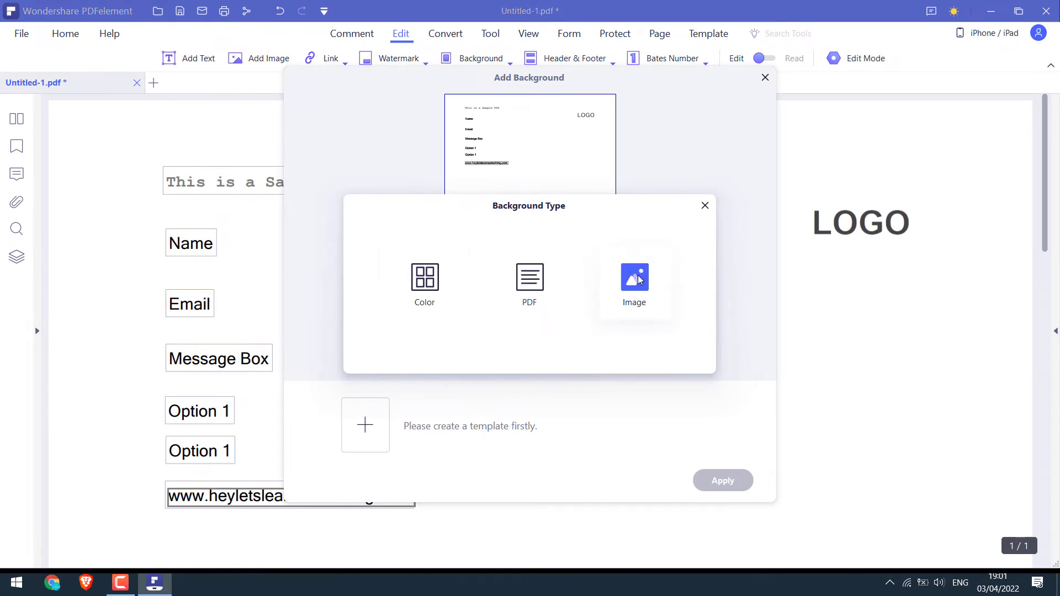
{"action": "left_click", "coordinate": [430, 301]}
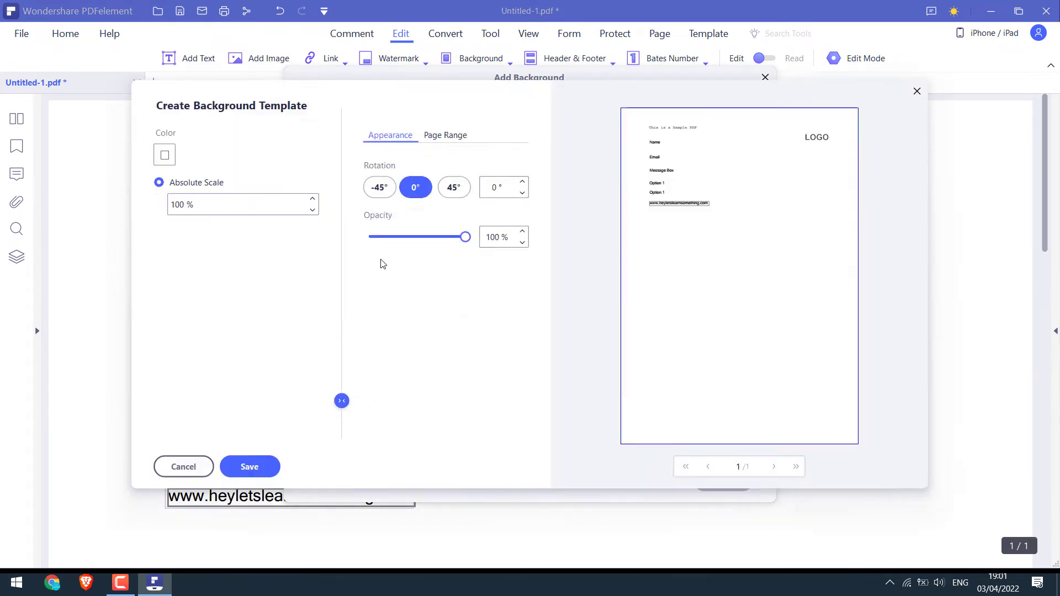
{"action": "left_click", "coordinate": [164, 154]}
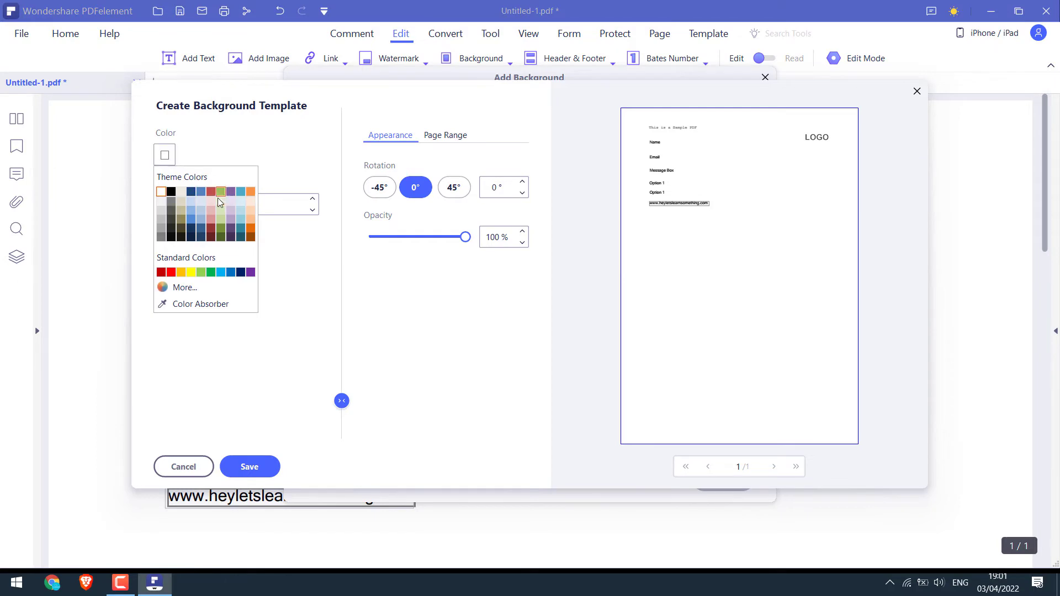
{"action": "left_click", "coordinate": [217, 197]}
{"action": "left_click", "coordinate": [250, 467]}
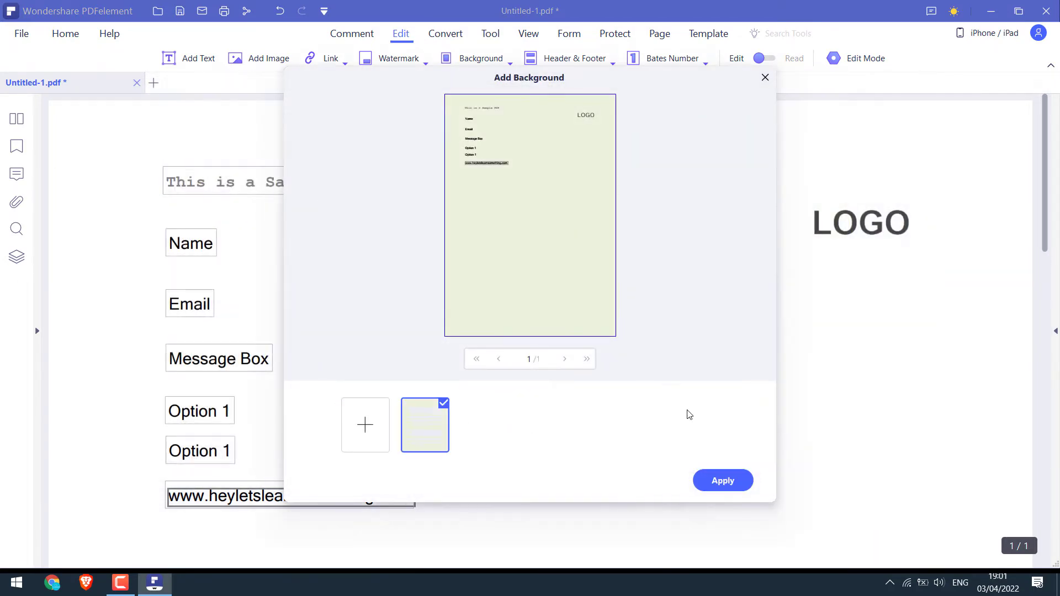
{"action": "left_click", "coordinate": [724, 481]}
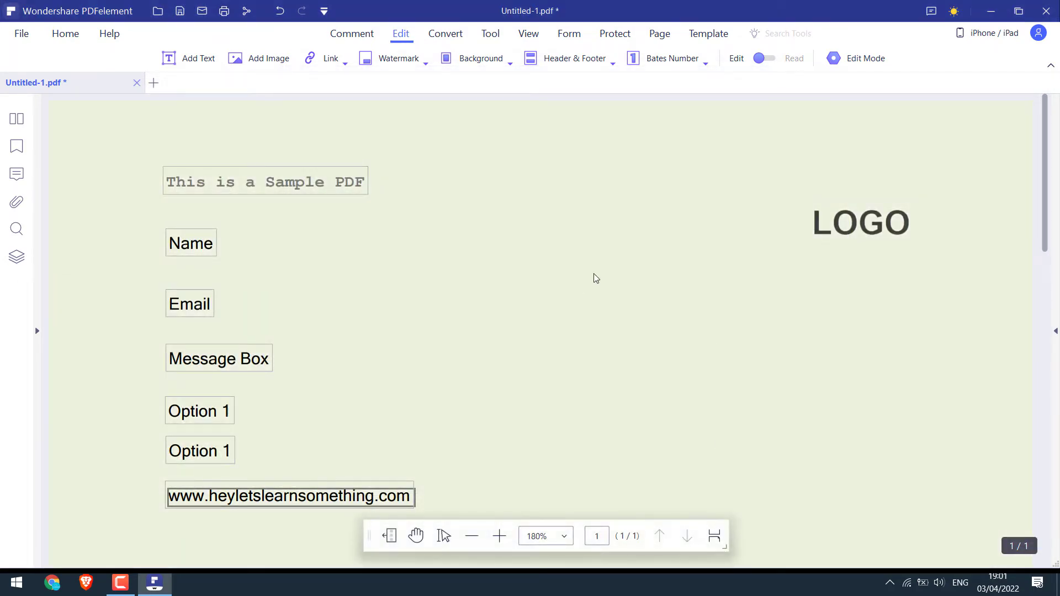
Start a new header and footer template with 'This is the header' at top centre
{"action": "left_click", "coordinate": [572, 61]}
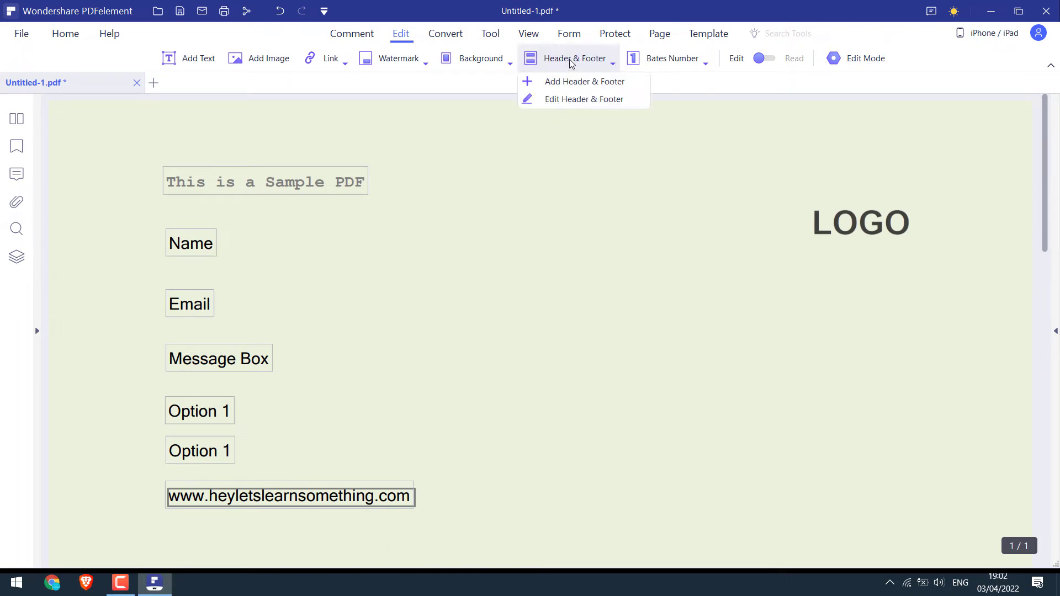
{"action": "left_click", "coordinate": [555, 83]}
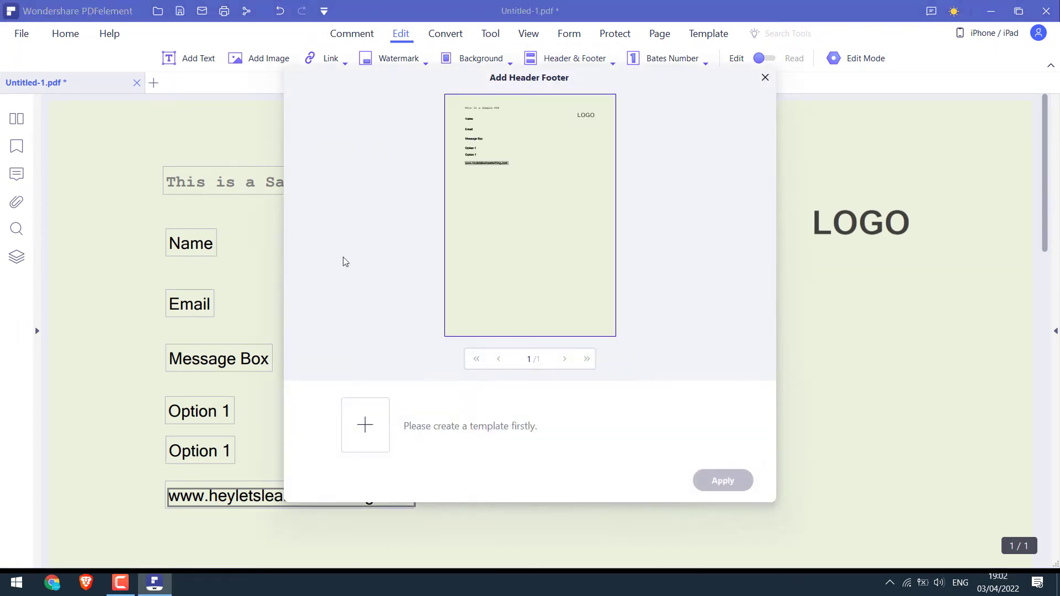
{"action": "left_click", "coordinate": [365, 425]}
{"action": "left_click", "coordinate": [223, 164]}
{"action": "type", "text": "This is the header"}
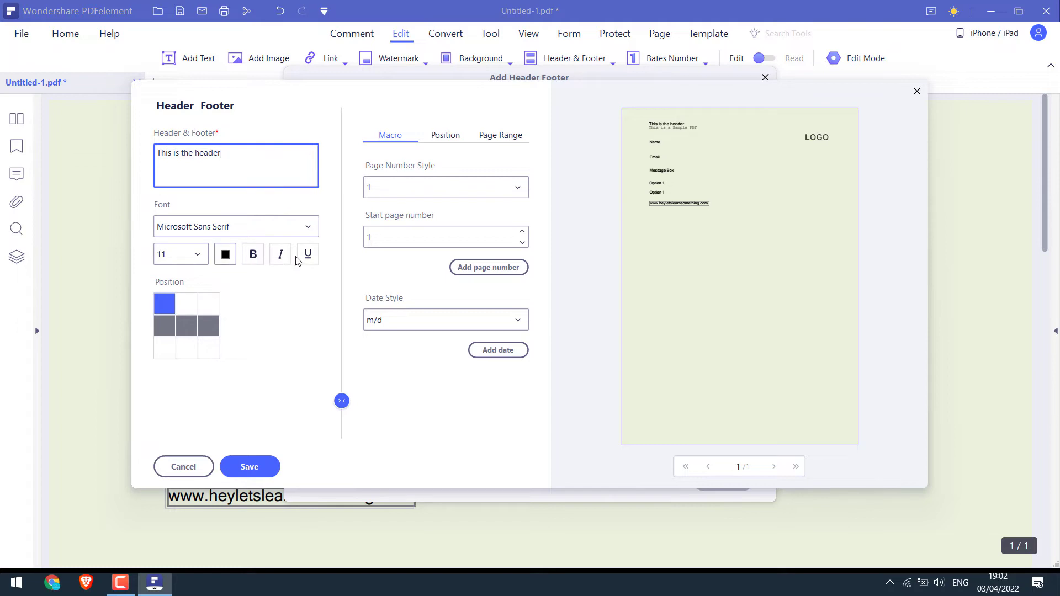
{"action": "left_click", "coordinate": [168, 311]}
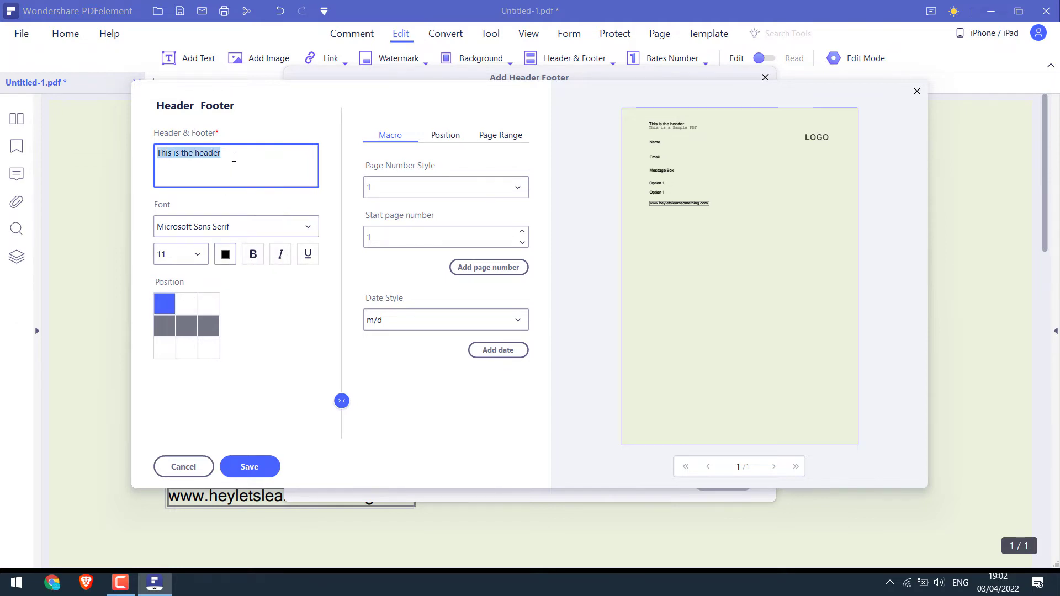
{"action": "left_click_drag", "start_coordinate": [223, 155], "coordinate": [158, 159]}
{"action": "left_click", "coordinate": [161, 152]}
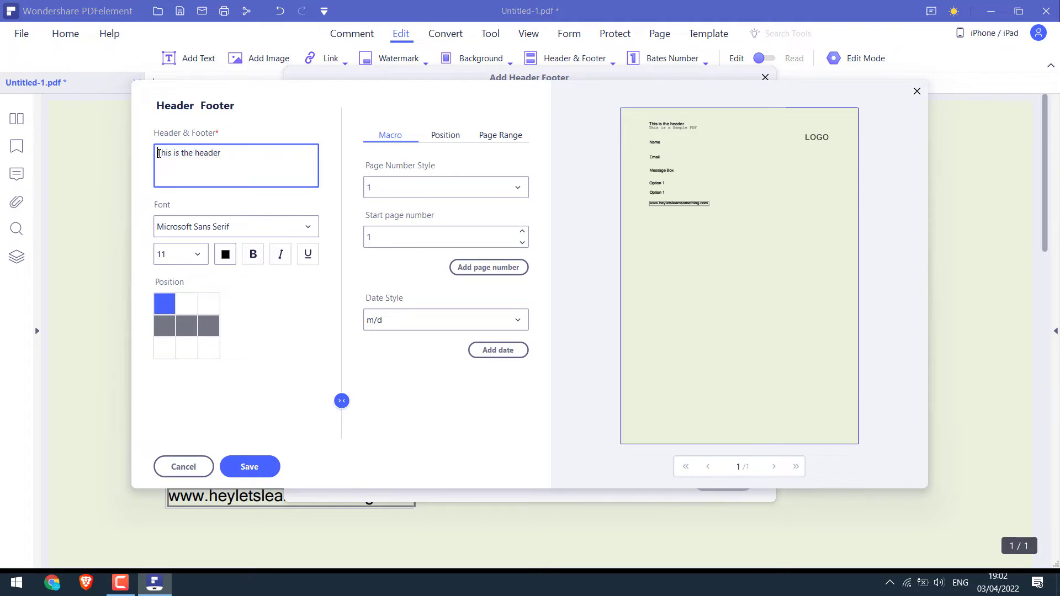
{"action": "key", "text": "ctrl+a"}
{"action": "key", "text": "ctrl+c"}
{"action": "key", "text": "BackSpace"}
{"action": "left_click", "coordinate": [185, 303]}
{"action": "left_click", "coordinate": [206, 165]}
{"action": "key", "text": "ctrl+v"}
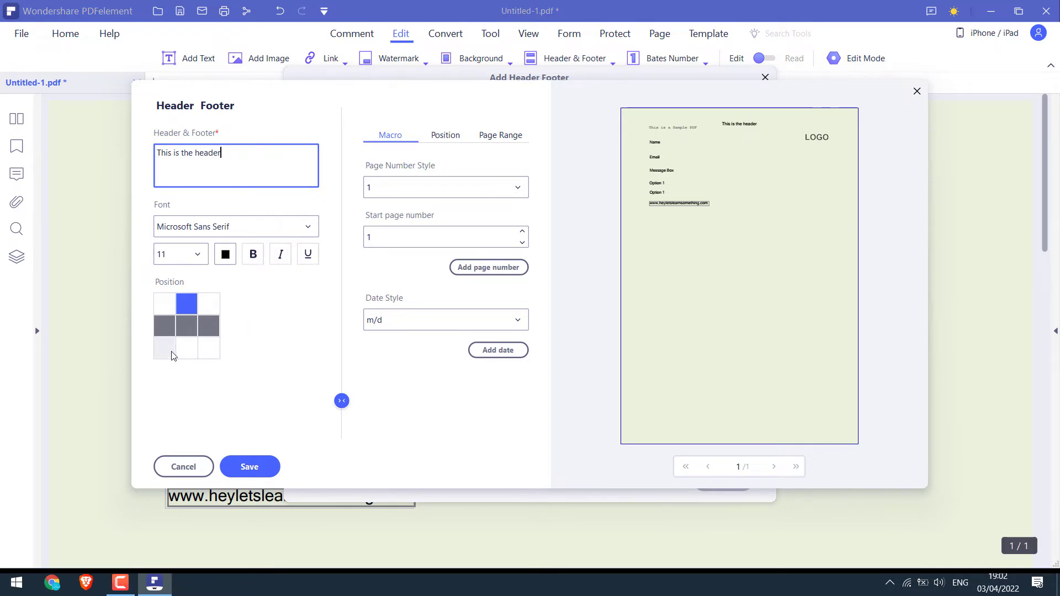
Add 'This is the footer' at bottom centre, save the template and apply it
{"action": "left_click", "coordinate": [186, 348]}
{"action": "left_click", "coordinate": [210, 174]}
{"action": "type", "text": "Ti"}
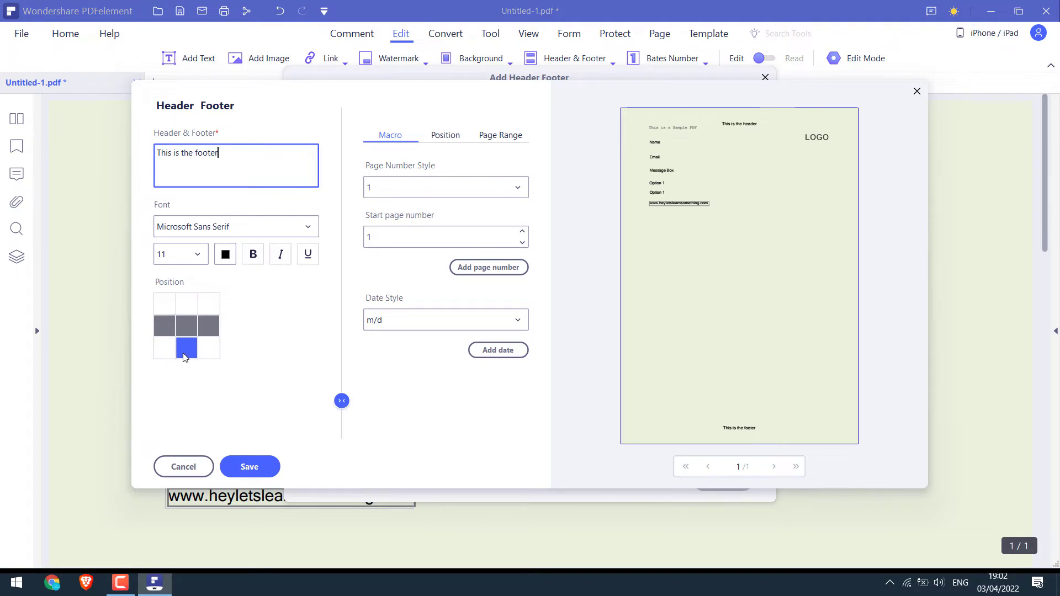
{"action": "left_click", "coordinate": [249, 469]}
{"action": "left_click", "coordinate": [698, 484]}
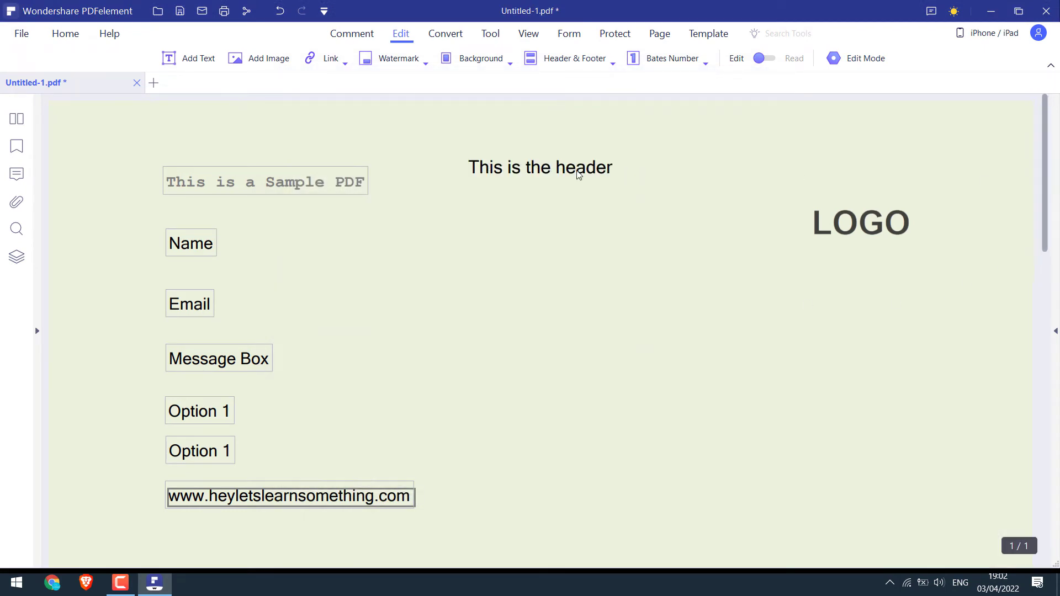
{"action": "left_click_drag", "start_coordinate": [1054, 171], "coordinate": [1049, 144]}
Edit the header/footer template to a 0.27 cm top margin and 1.5 cm bottom margin, then apply it
{"action": "left_click", "coordinate": [587, 69]}
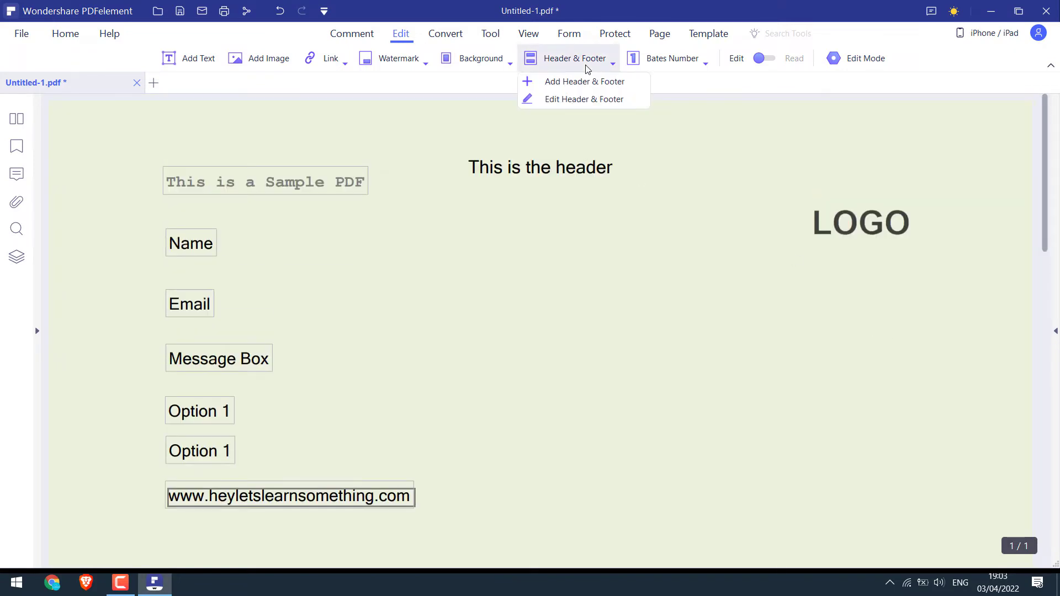
{"action": "left_click", "coordinate": [571, 100]}
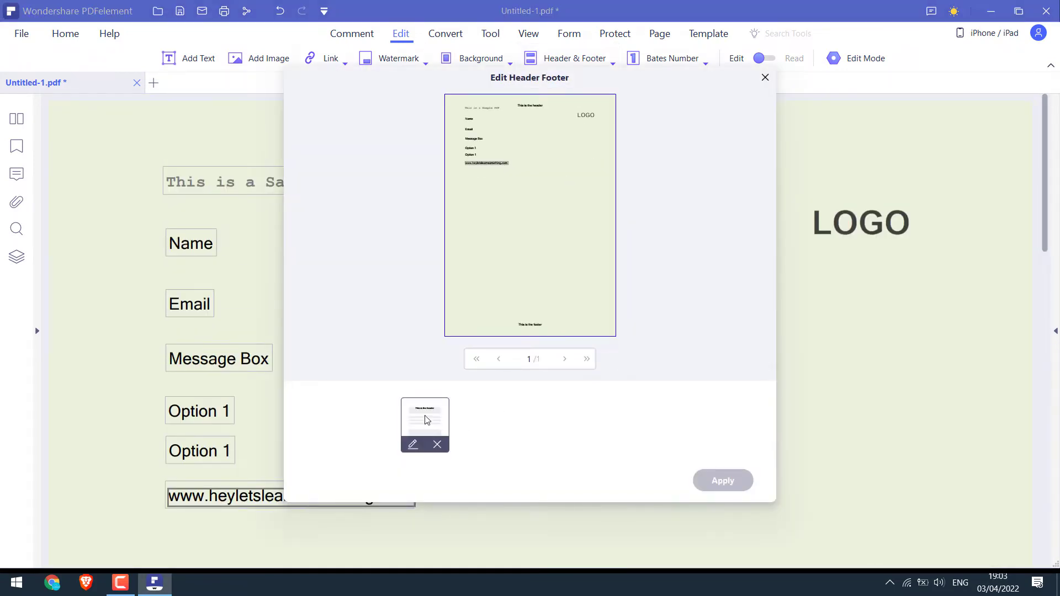
{"action": "left_click", "coordinate": [412, 445]}
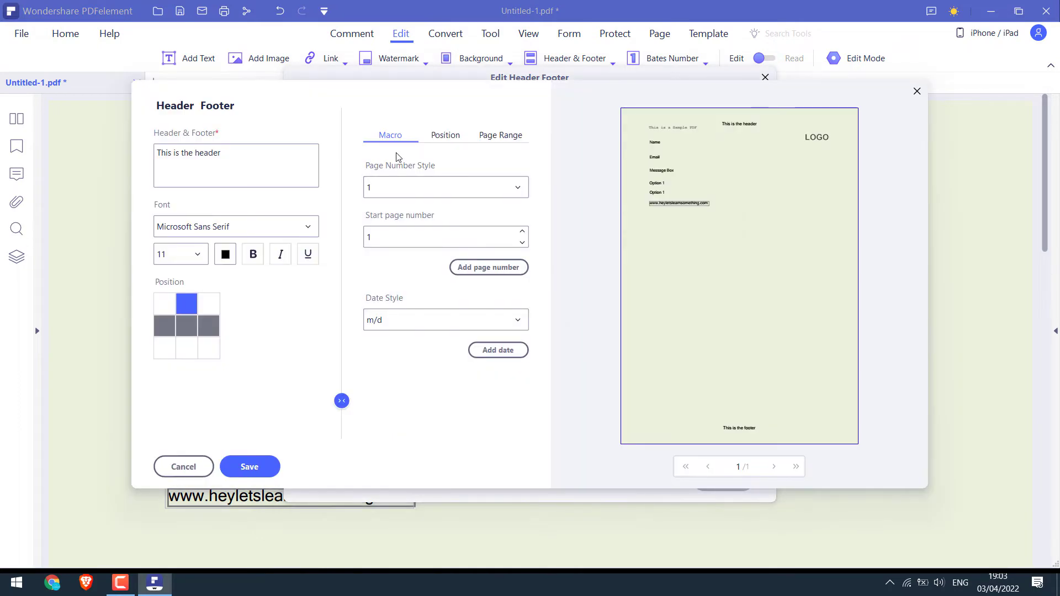
{"action": "left_click", "coordinate": [445, 135]}
{"action": "left_click", "coordinate": [434, 172]}
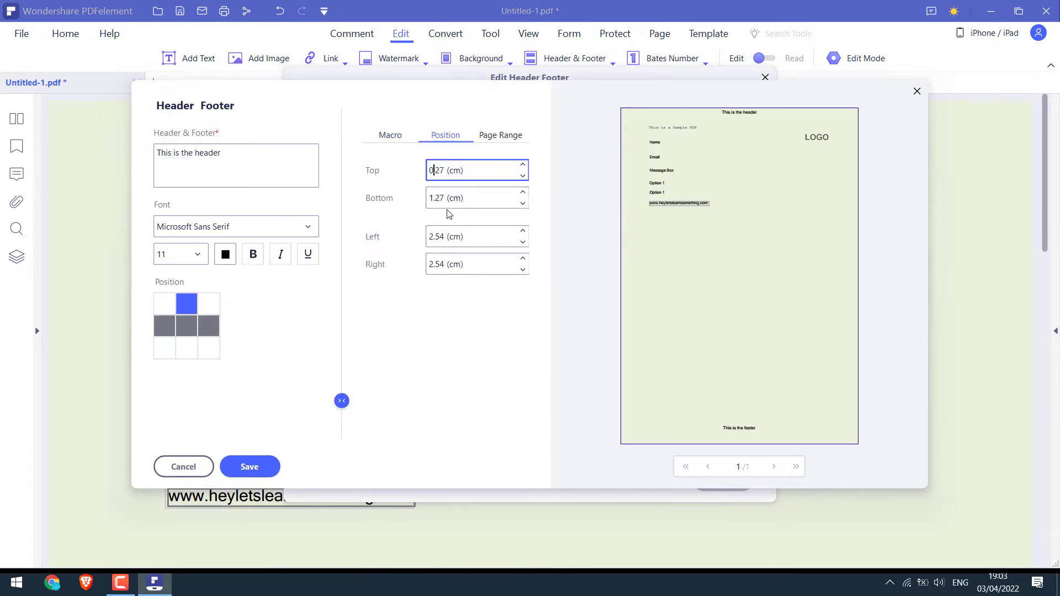
{"action": "left_click", "coordinate": [187, 347]}
{"action": "double_click", "coordinate": [434, 204]}
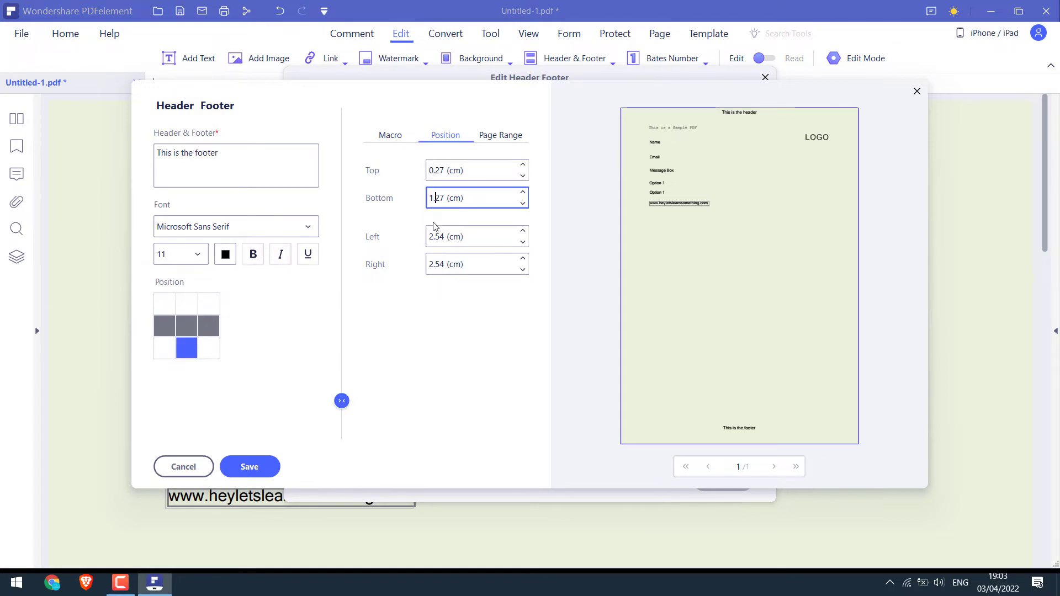
{"action": "key", "text": "Delete"}
{"action": "key", "text": "Delete"}
{"action": "key", "text": "Delete"}
{"action": "type", "text": ".5"}
{"action": "left_click", "coordinate": [250, 466]}
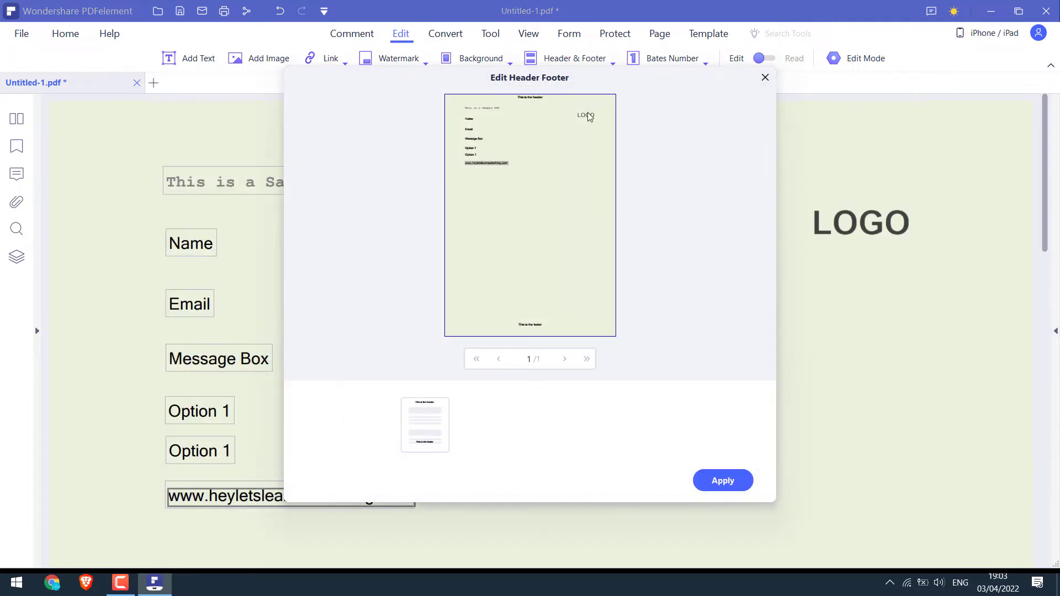
{"action": "left_click", "coordinate": [728, 478]}
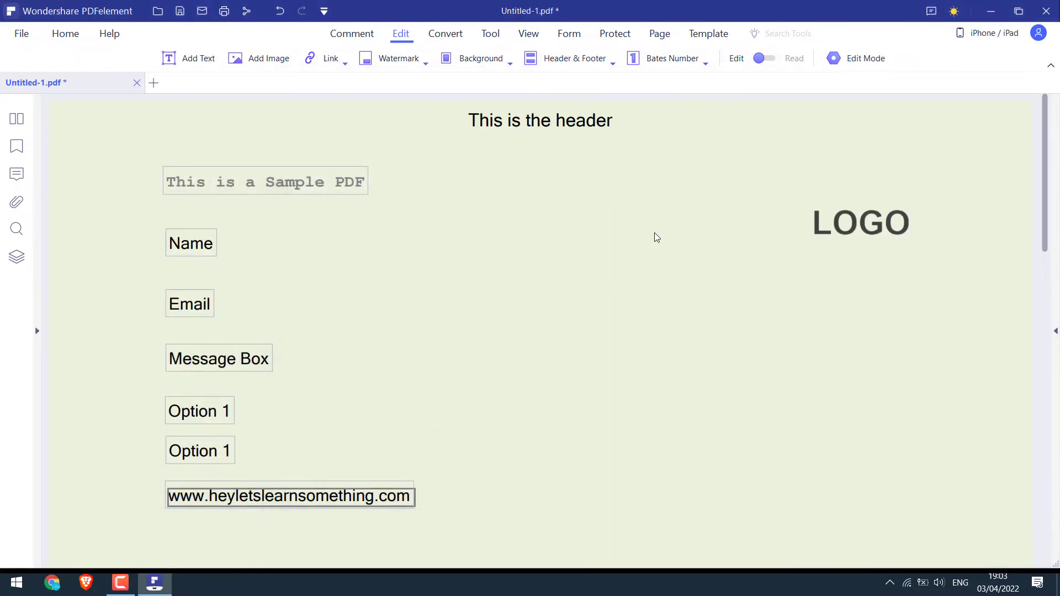
Create a new Bates number template starting at 001, positioned bottom-right
{"action": "left_click", "coordinate": [673, 59]}
{"action": "left_click", "coordinate": [661, 84]}
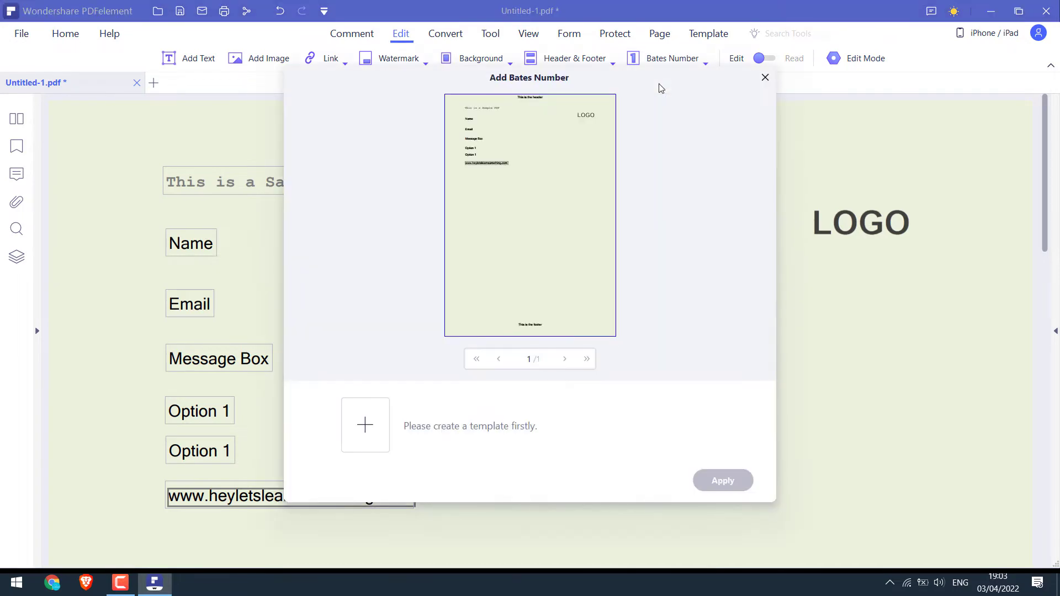
{"action": "left_click", "coordinate": [365, 425]}
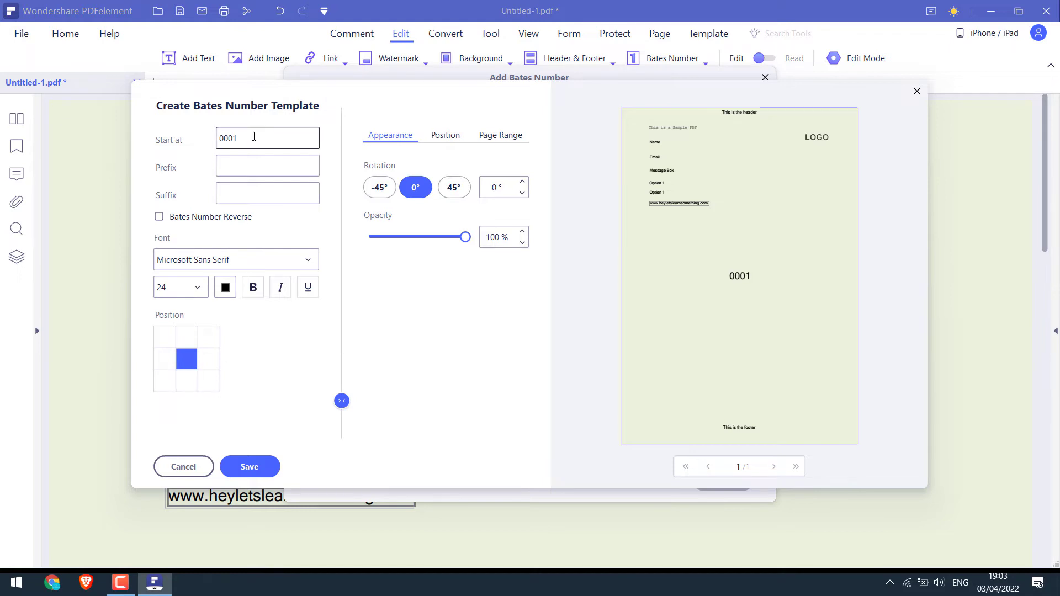
{"action": "left_click_drag", "start_coordinate": [253, 138], "coordinate": [198, 139]}
{"action": "key", "text": "BackSpace"}
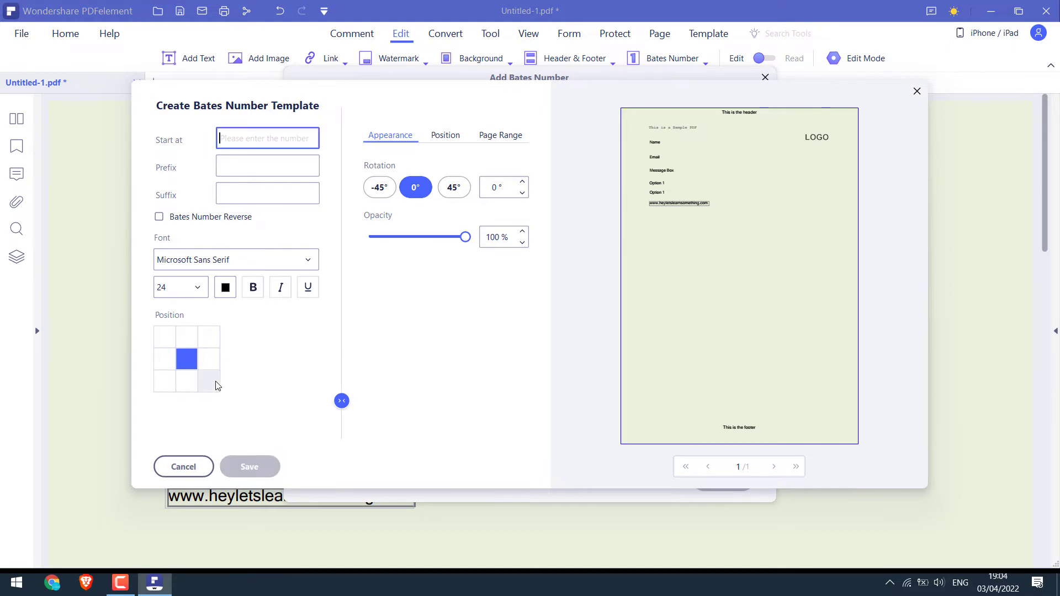
{"action": "left_click", "coordinate": [209, 380]}
{"action": "type", "text": "001"}
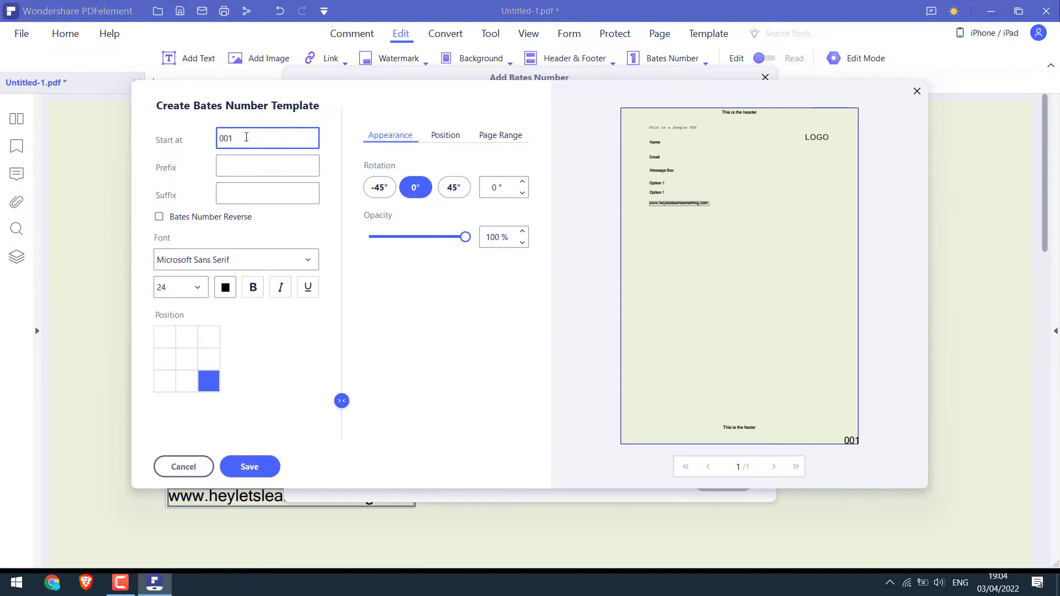
Set the Bates number's right and bottom margins to 1 cm, save the template and apply it
{"action": "left_click", "coordinate": [450, 136]}
{"action": "left_click", "coordinate": [436, 265]}
{"action": "type", "text": "5"}
{"action": "key", "text": "BackSpace"}
{"action": "type", "text": "1 (cm"}
{"action": "left_click", "coordinate": [522, 192]}
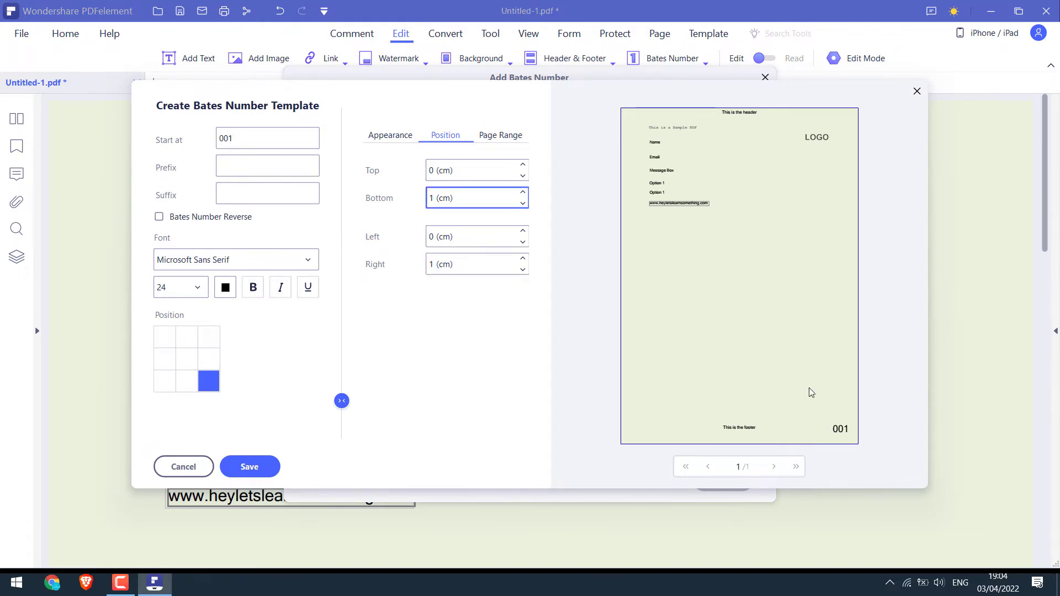
{"action": "left_click", "coordinate": [262, 460]}
{"action": "left_click", "coordinate": [710, 487]}
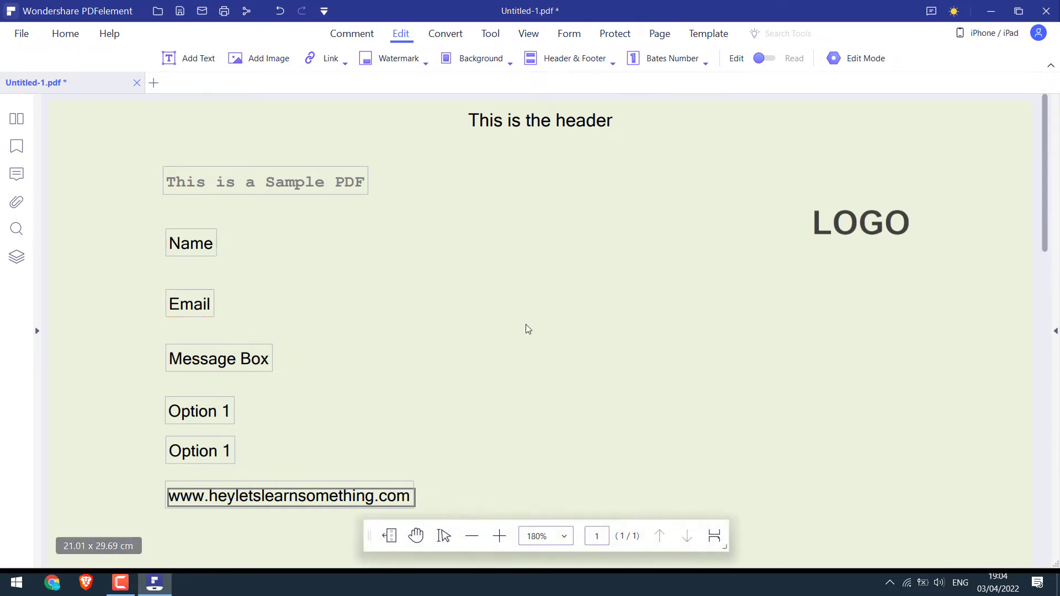
Add text fields beside Name, Email and an enlarged one beside Message Box
{"action": "left_click", "coordinate": [567, 39]}
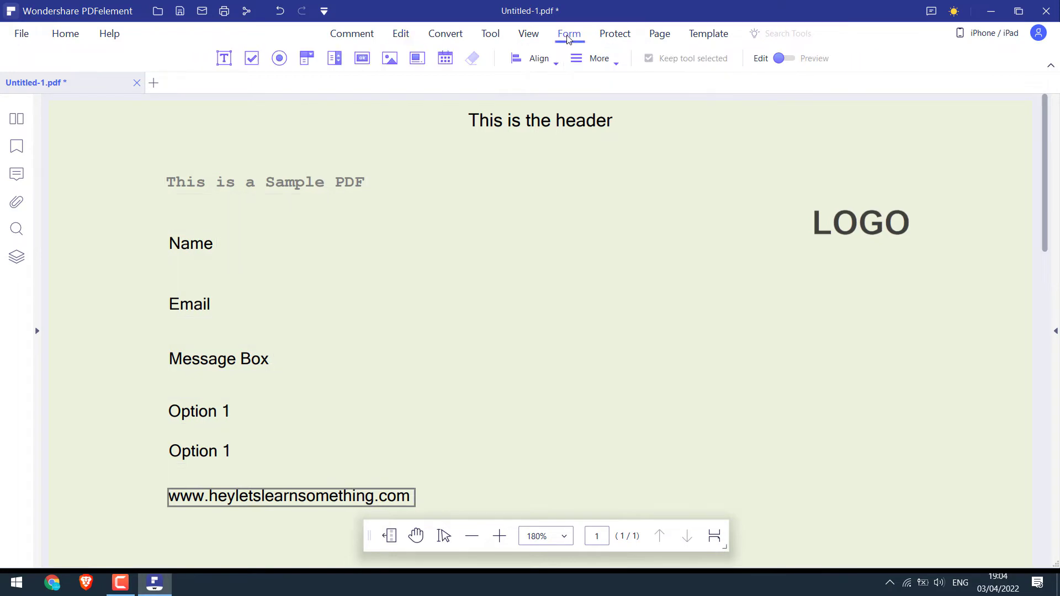
{"action": "left_click", "coordinate": [225, 58]}
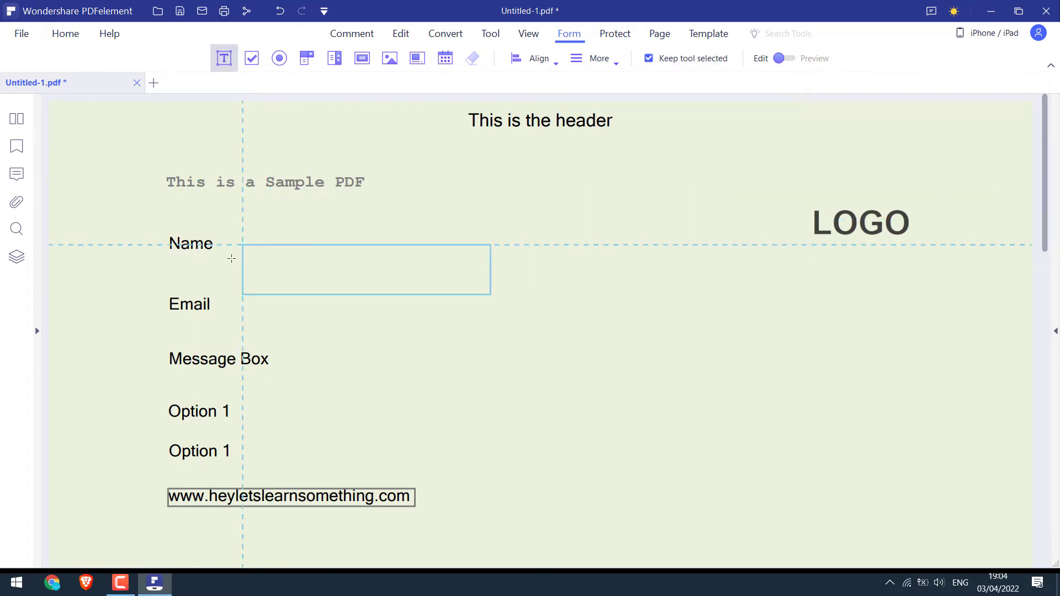
{"action": "left_click", "coordinate": [227, 231]}
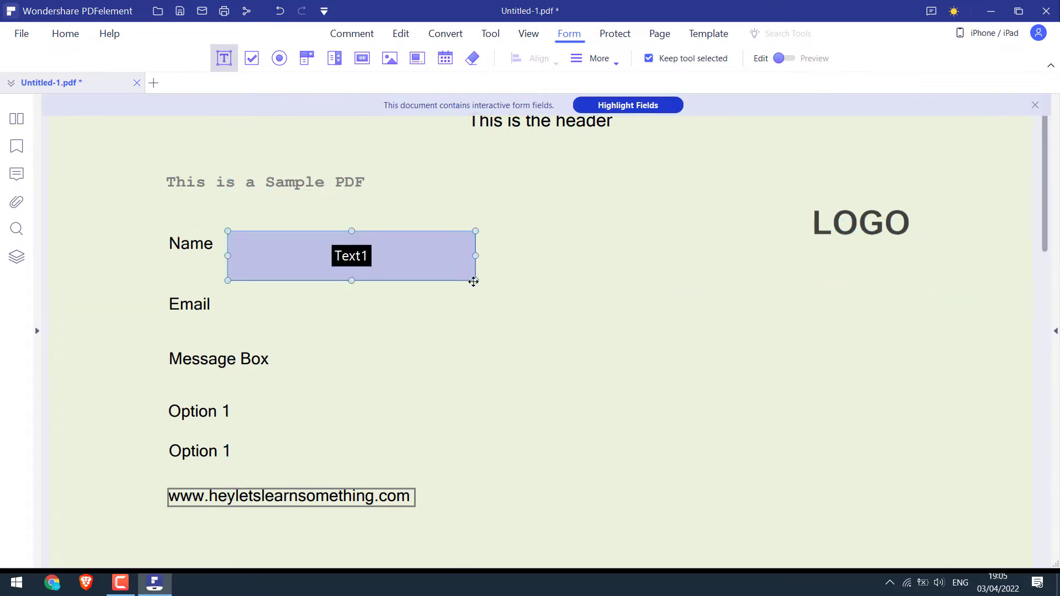
{"action": "left_click_drag", "start_coordinate": [474, 280], "coordinate": [453, 255]}
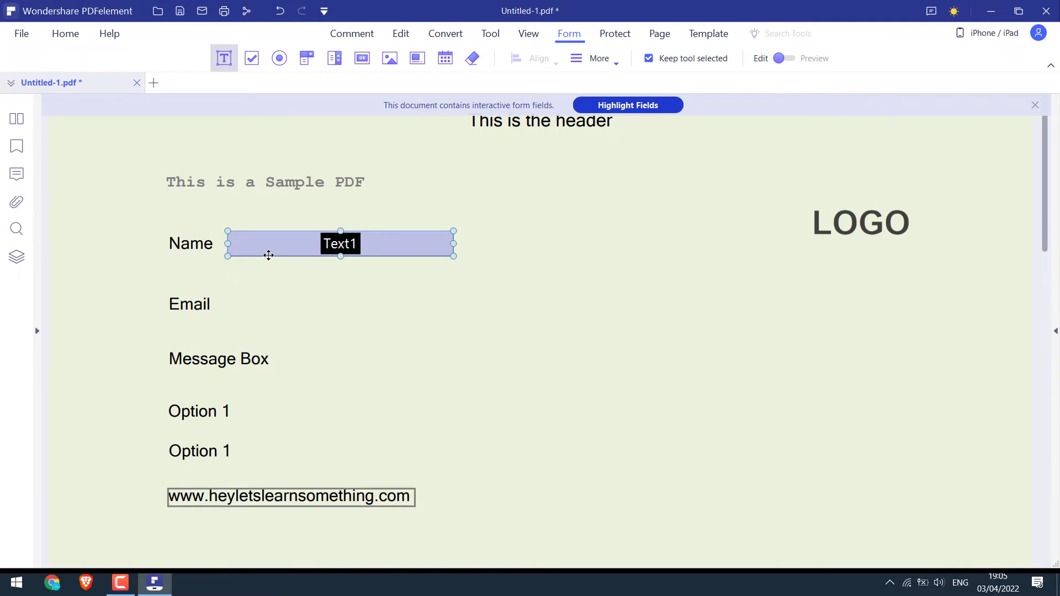
{"action": "left_click_drag", "start_coordinate": [269, 255], "coordinate": [355, 369], "text": "ctrl"}
{"action": "left_click_drag", "start_coordinate": [504, 369], "coordinate": [519, 397]}
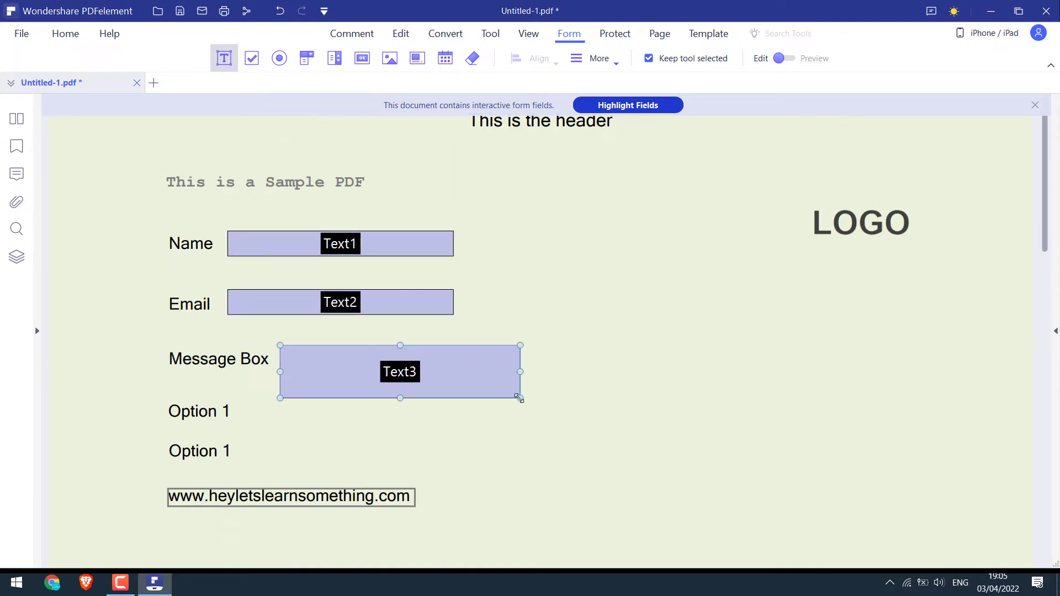
Add a checkbox beside the first Option 1 and a radio button beside the second Option 1
{"action": "left_click", "coordinate": [253, 67]}
{"action": "left_click", "coordinate": [143, 402]}
{"action": "left_click_drag", "start_coordinate": [143, 402], "coordinate": [155, 414]}
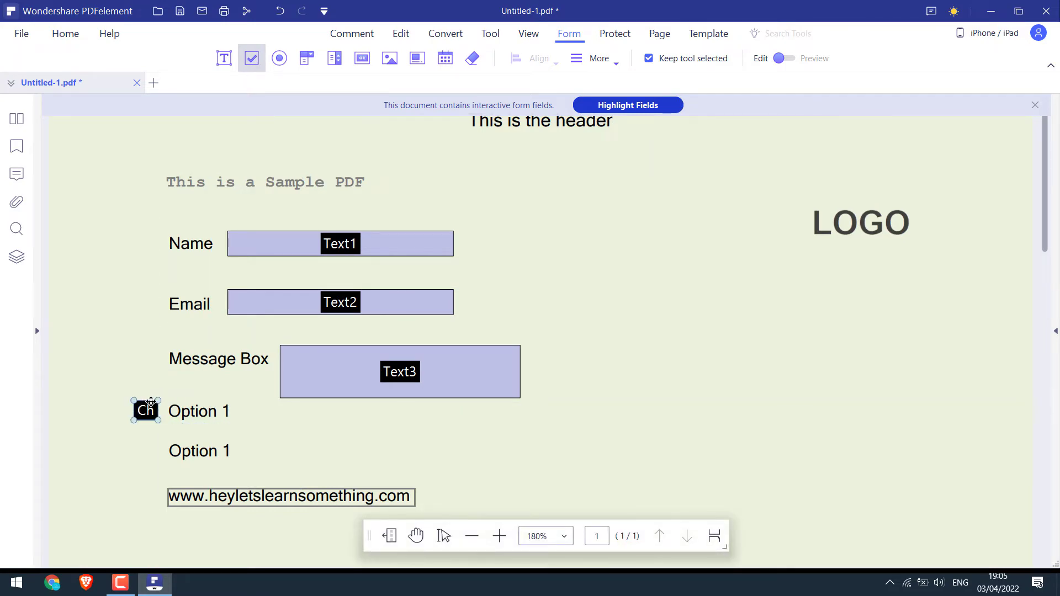
{"action": "left_click", "coordinate": [278, 59]}
{"action": "mouse_move", "coordinate": [136, 444]}
{"action": "left_mouse_down"}
{"action": "mouse_move", "coordinate": [177, 486]}
{"action": "mouse_move", "coordinate": [159, 463]}
{"action": "left_mouse_up"}
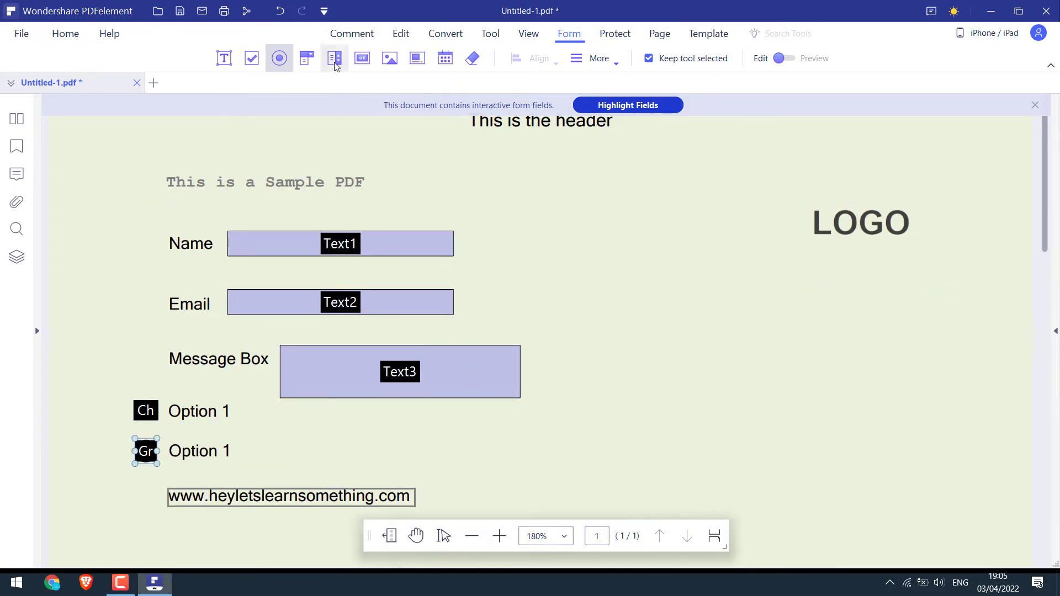
Draw a combo box and a list box on the right side, undoing each
{"action": "left_click", "coordinate": [307, 58]}
{"action": "mouse_move", "coordinate": [648, 275]}
{"action": "left_mouse_down"}
{"action": "mouse_move", "coordinate": [720, 365]}
{"action": "mouse_move", "coordinate": [762, 464]}
{"action": "left_mouse_up"}
{"action": "key", "text": "ctrl+z"}
{"action": "left_click", "coordinate": [334, 64]}
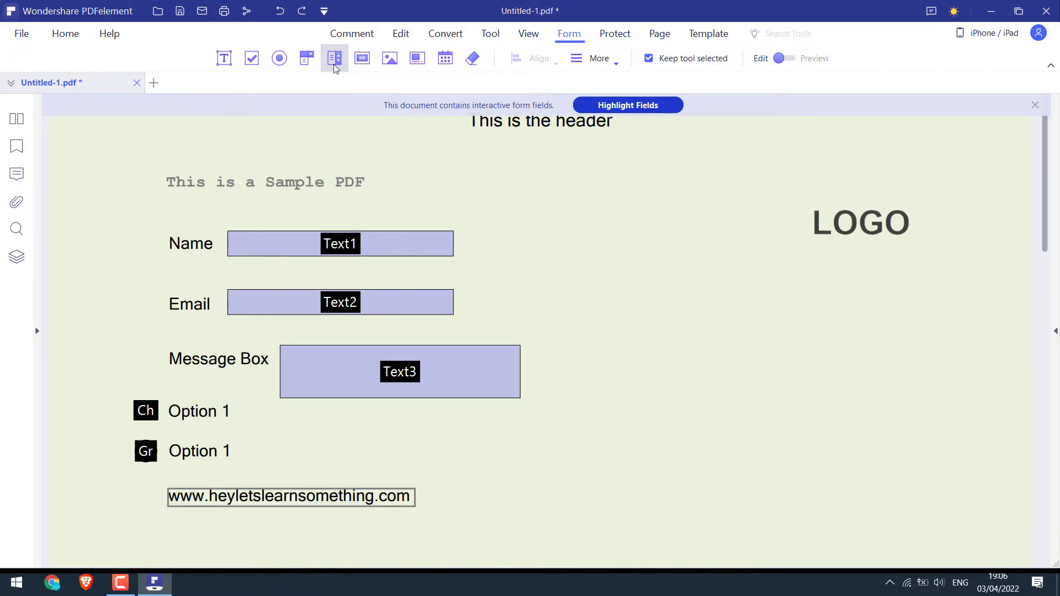
{"action": "left_click_drag", "start_coordinate": [684, 326], "coordinate": [768, 497]}
{"action": "key", "text": "ctrl+z"}
Place a push button field on the page
{"action": "left_click", "coordinate": [363, 58]}
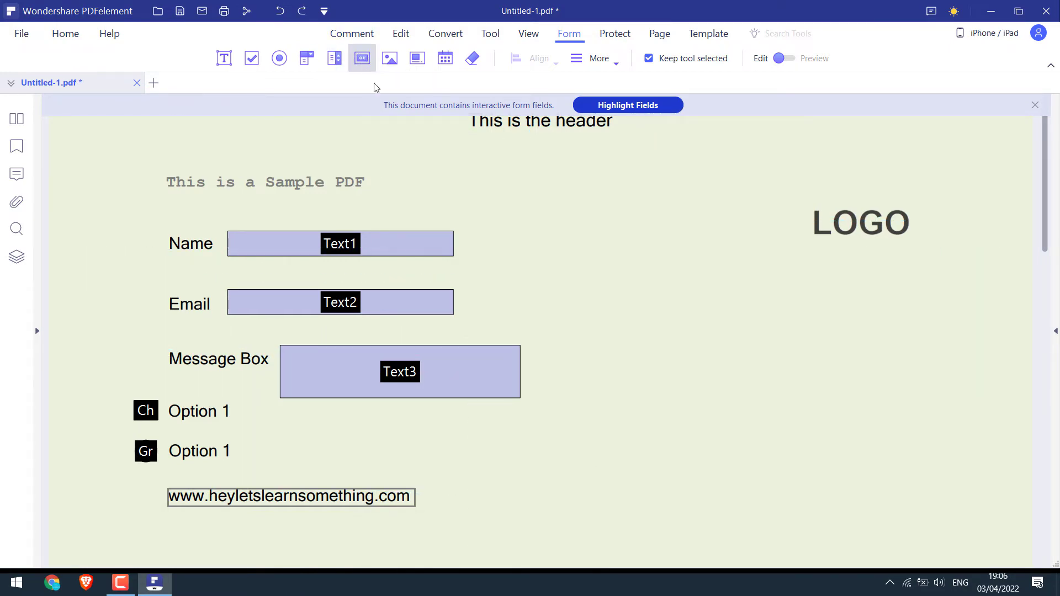
{"action": "scroll", "coordinate": [414, 150], "scroll_direction": "down", "scroll_amount": 1}
{"action": "left_click_drag", "start_coordinate": [166, 457], "coordinate": [409, 495]}
{"action": "left_click_drag", "start_coordinate": [291, 452], "coordinate": [291, 452]}
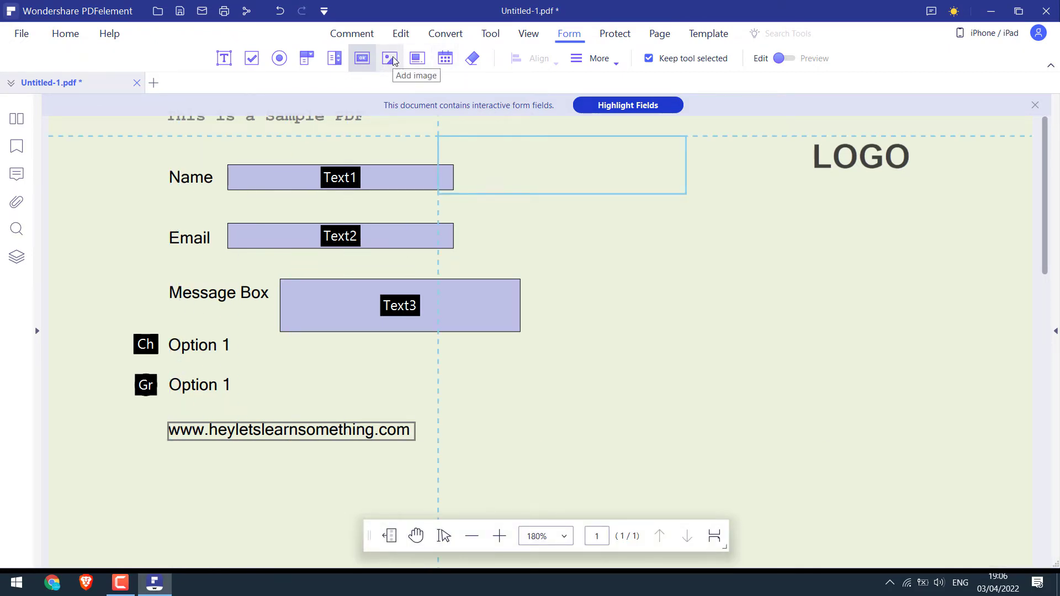
Place an image field below the URL
{"action": "left_click", "coordinate": [390, 58]}
{"action": "scroll", "coordinate": [660, 278], "scroll_direction": "up", "scroll_amount": 1}
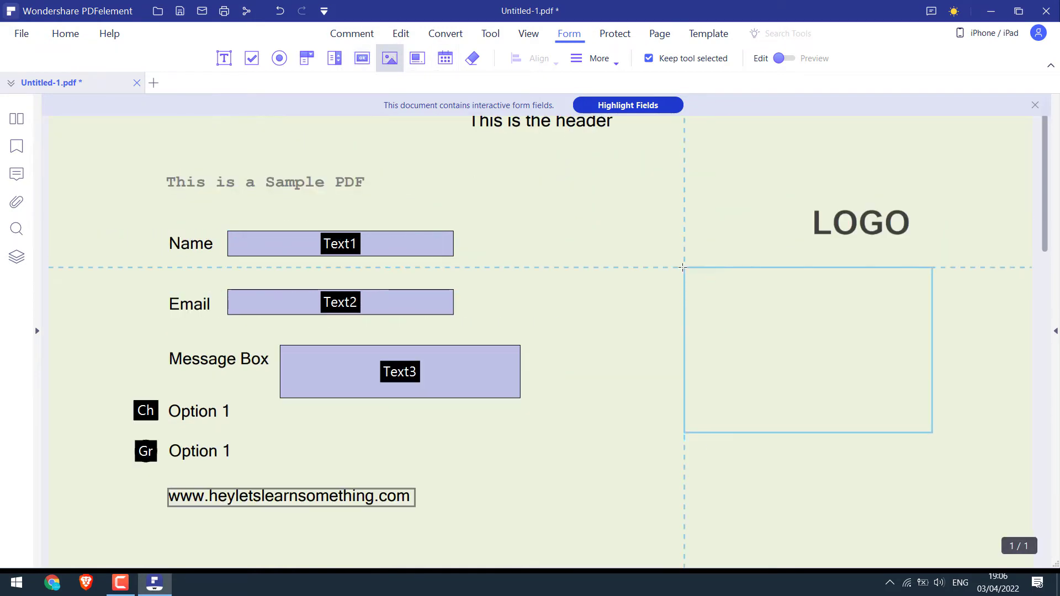
{"action": "scroll", "coordinate": [298, 452], "scroll_direction": "down", "scroll_amount": 2}
{"action": "left_click", "coordinate": [138, 403]}
{"action": "scroll", "coordinate": [344, 398], "scroll_direction": "down", "scroll_amount": 1}
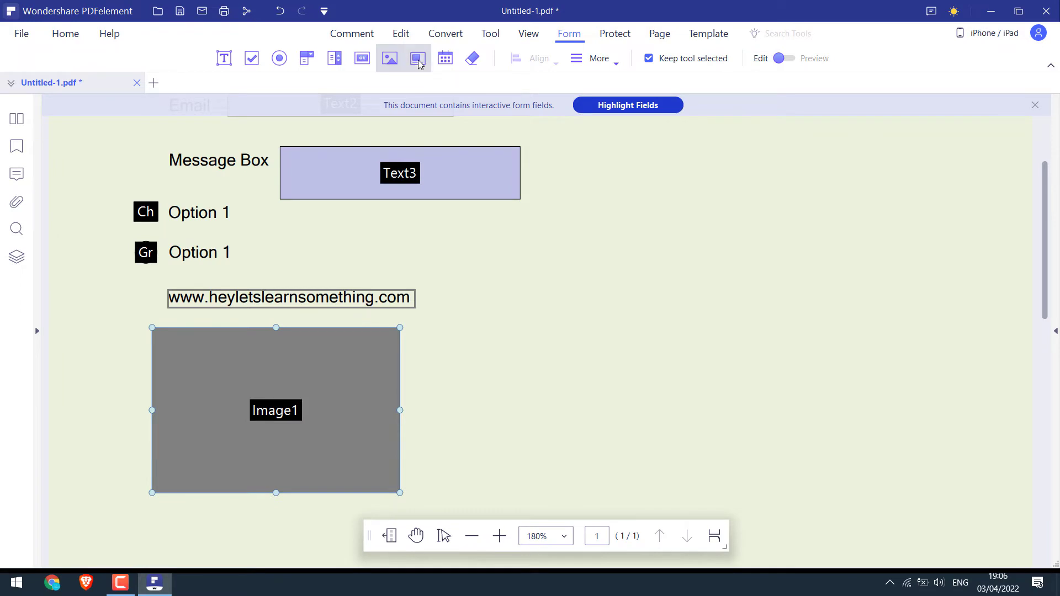
Add a digital signature field below the image field and a date field above LOGO
{"action": "left_click", "coordinate": [418, 59]}
{"action": "scroll", "coordinate": [525, 343], "scroll_direction": "down", "scroll_amount": 1}
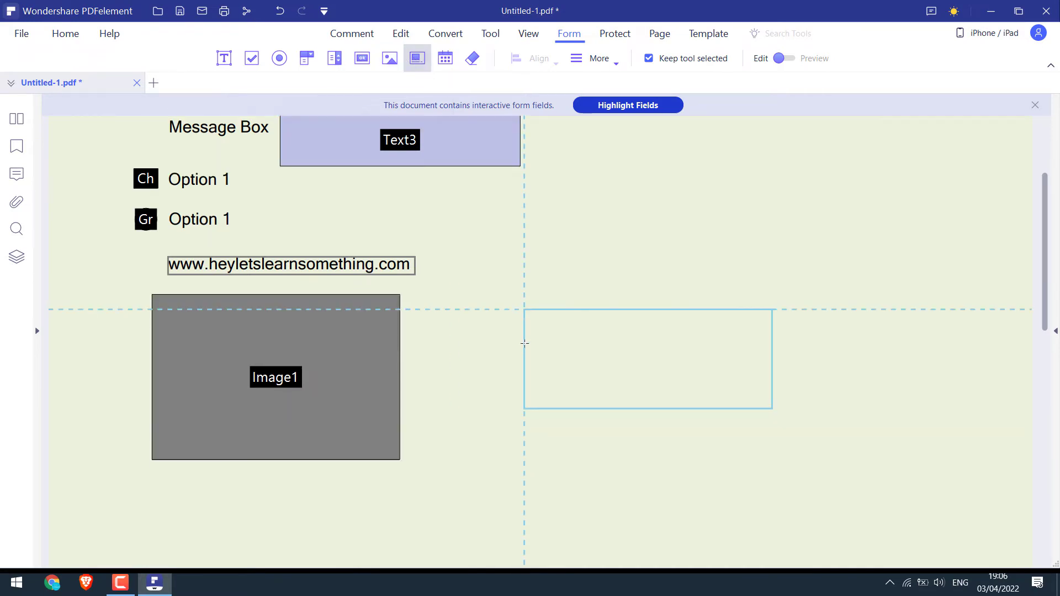
{"action": "left_click", "coordinate": [344, 482]}
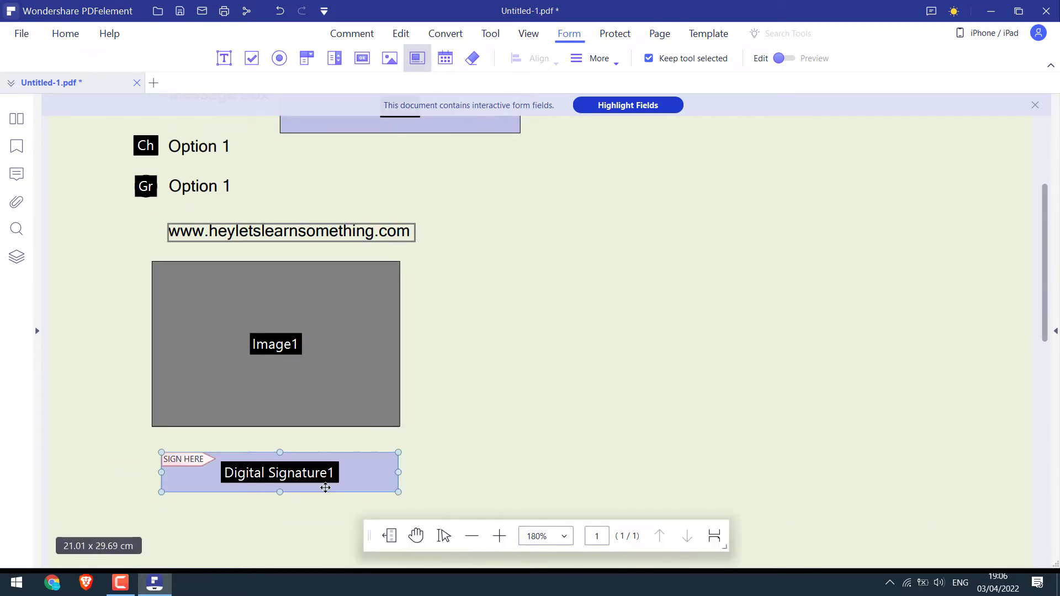
{"action": "left_click", "coordinate": [457, 66]}
{"action": "scroll", "coordinate": [884, 177], "scroll_direction": "up", "scroll_amount": 4}
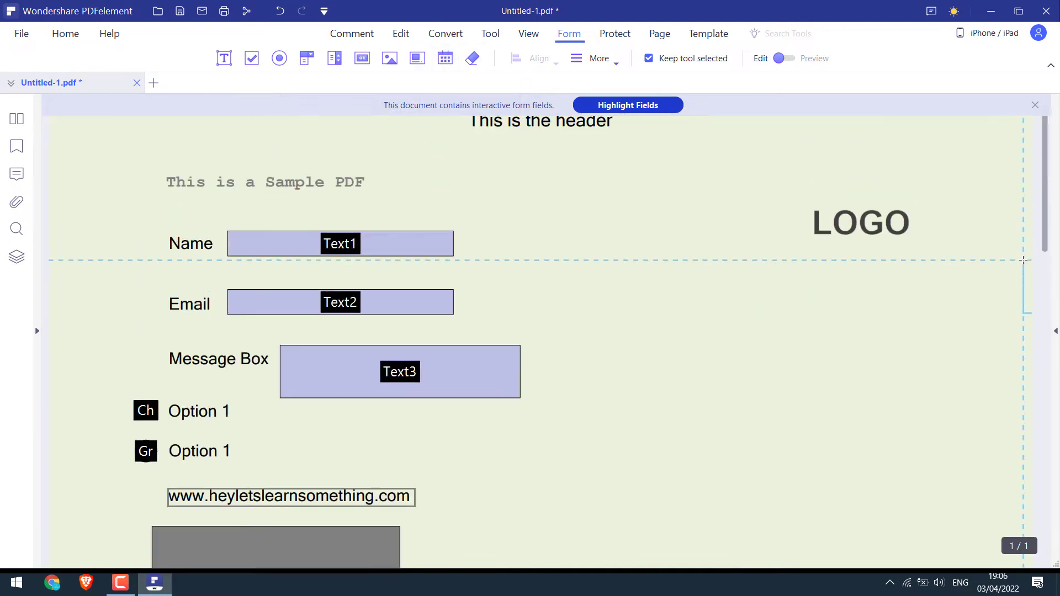
{"action": "left_click", "coordinate": [894, 183]}
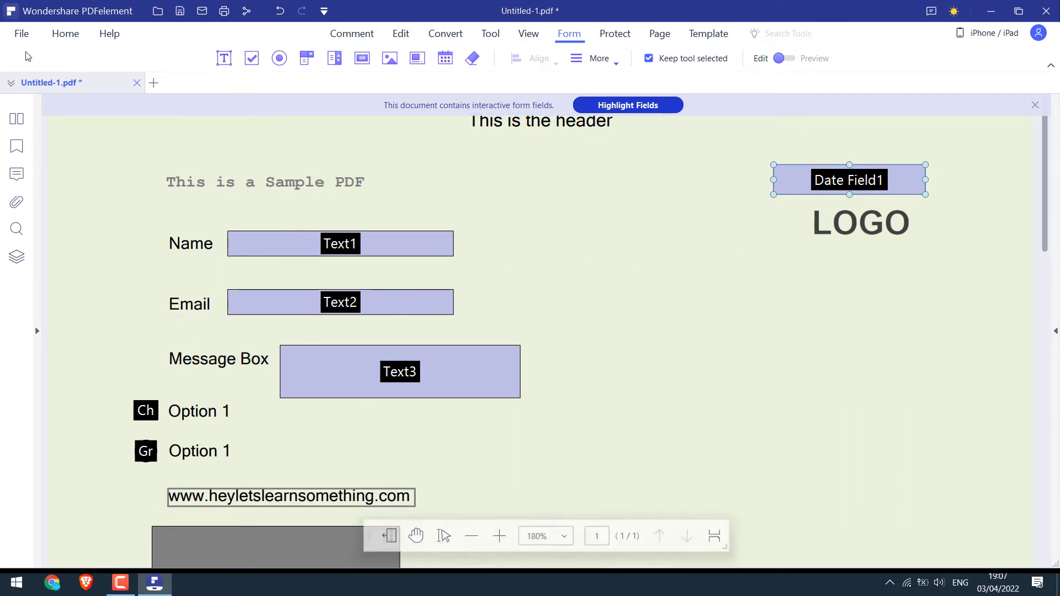
Save the form to the Desktop as 'Sample' and move its icon to the desktop centre
{"action": "left_click", "coordinate": [22, 33]}
{"action": "left_click", "coordinate": [85, 163]}
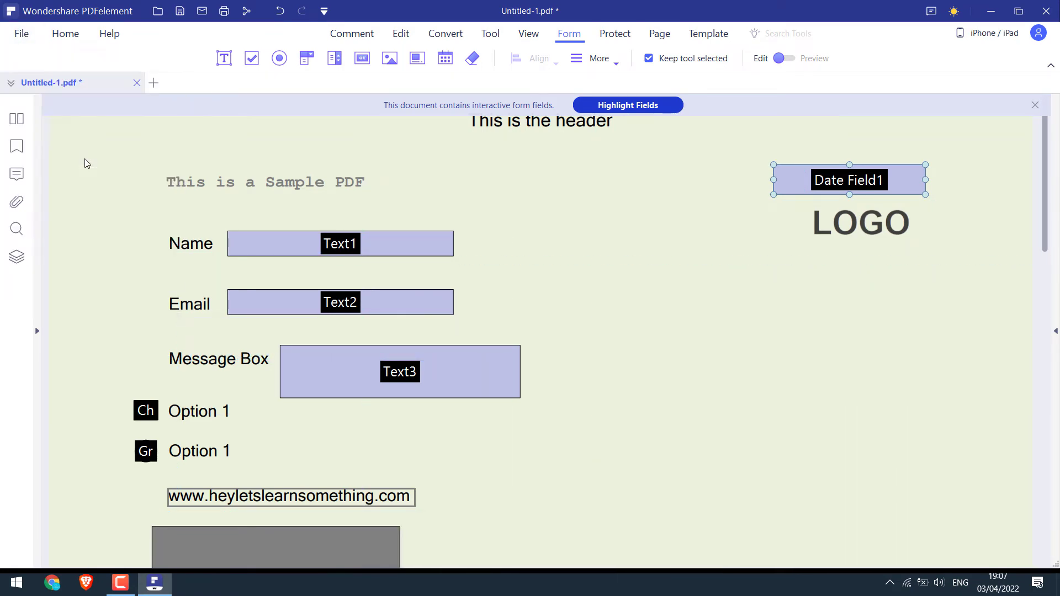
{"action": "left_click", "coordinate": [56, 117]}
{"action": "type", "text": "Sample PDF Document"}
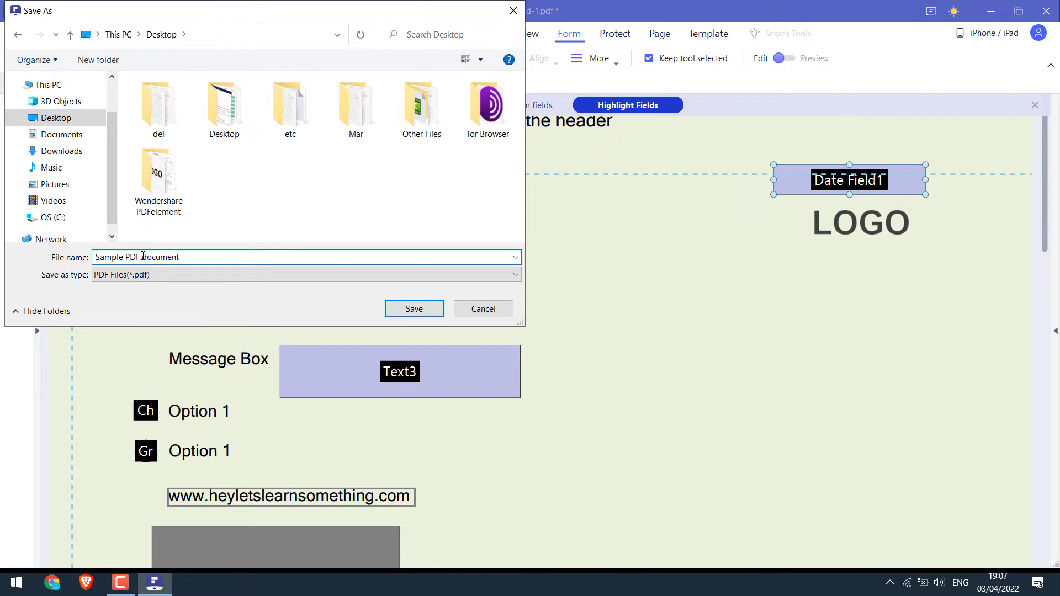
{"action": "key", "text": "Return"}
{"action": "key", "text": "super+d"}
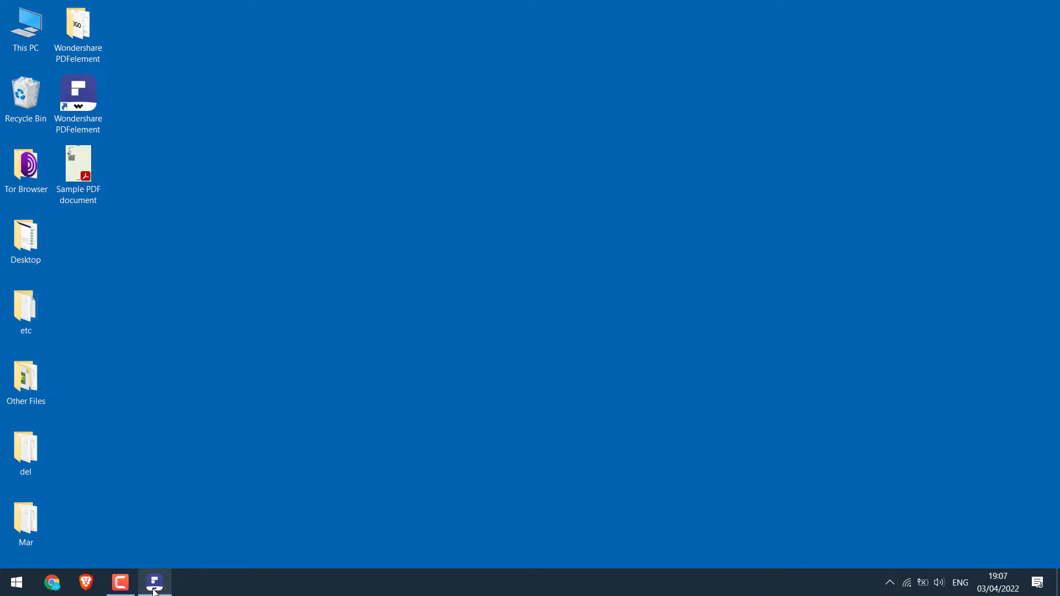
{"action": "left_click_drag", "start_coordinate": [94, 175], "coordinate": [409, 246]}
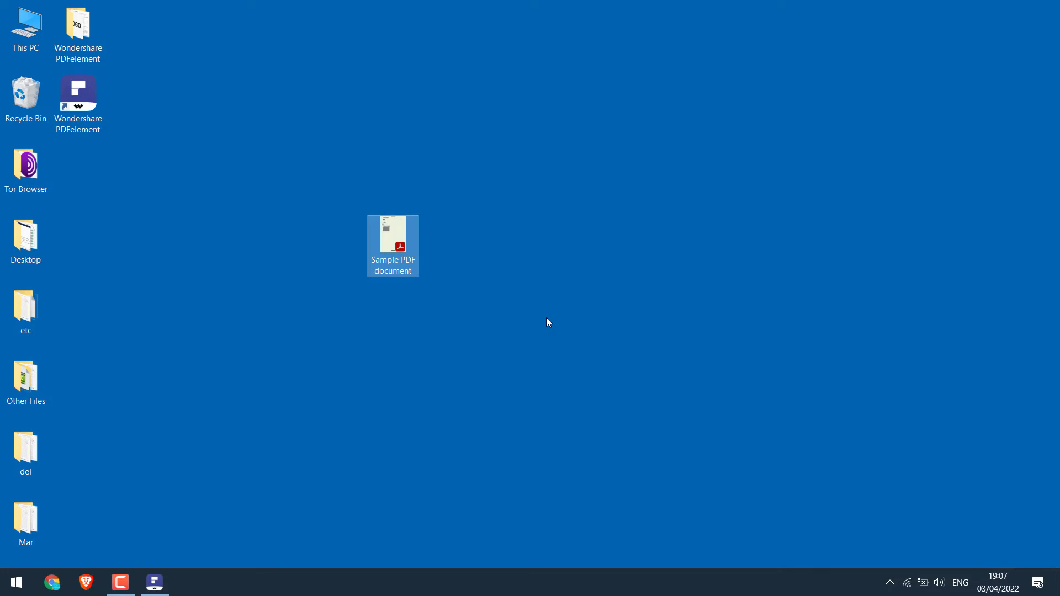
Open the saved form in Acrobat Reader and set the date field to 3 April 2022
{"action": "double_click", "coordinate": [394, 239]}
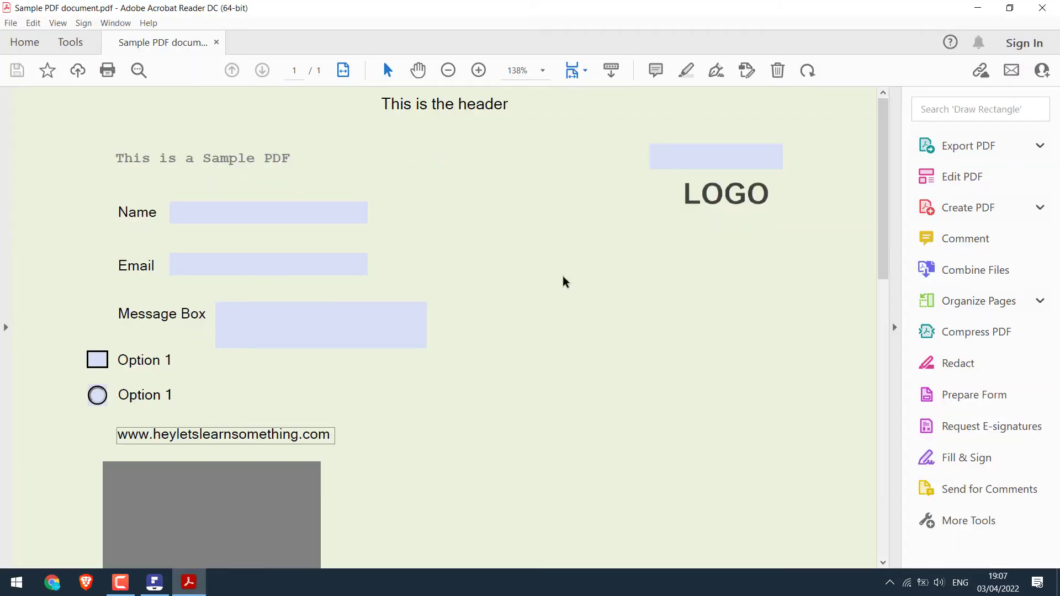
{"action": "left_click", "coordinate": [894, 330]}
{"action": "left_click", "coordinate": [266, 371]}
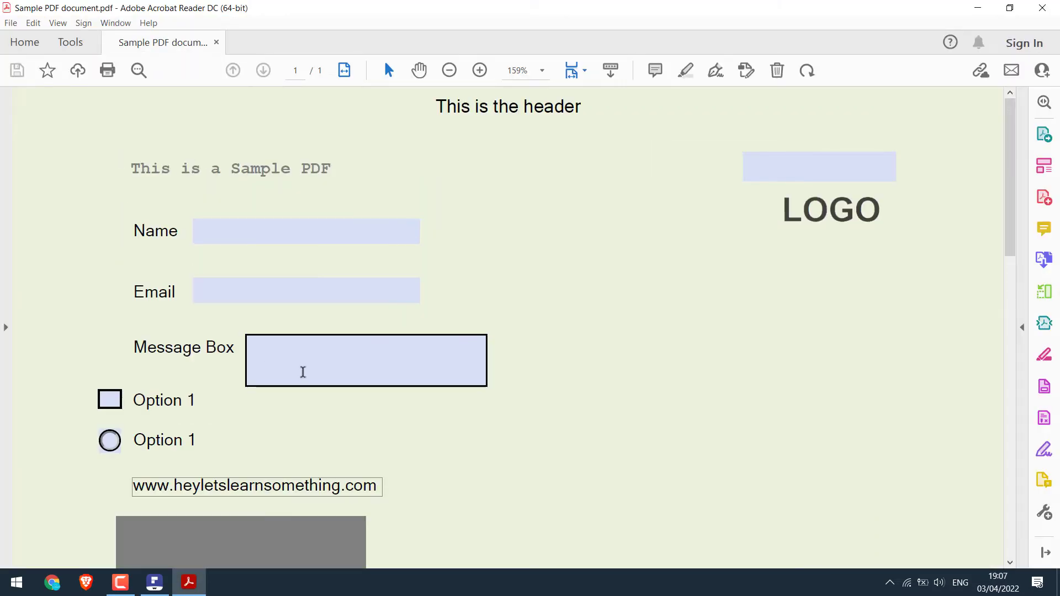
{"action": "left_click", "coordinate": [239, 234]}
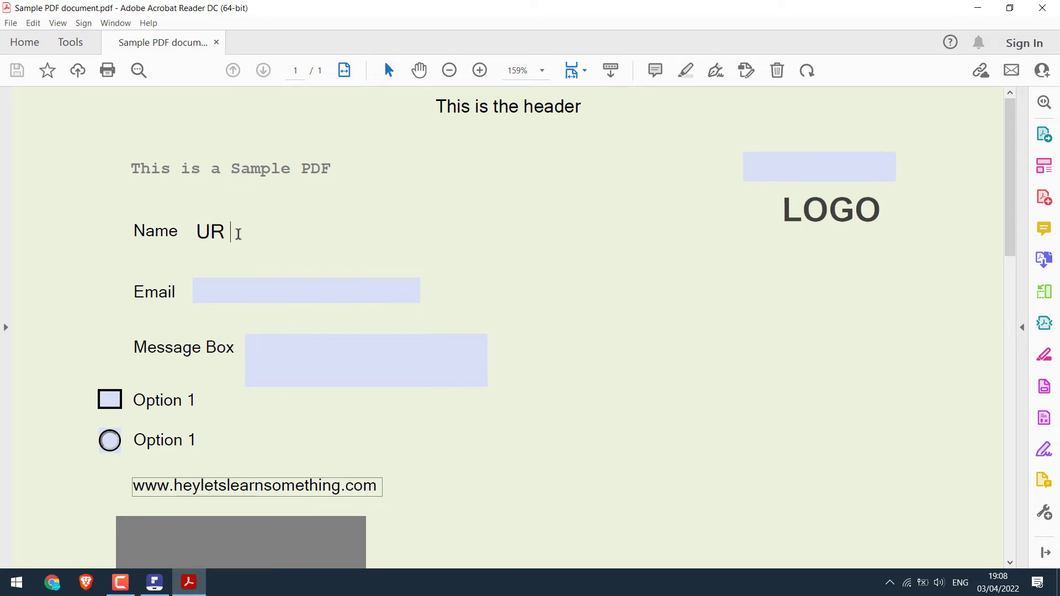
{"action": "left_click", "coordinate": [801, 164]}
{"action": "left_click", "coordinate": [901, 167]}
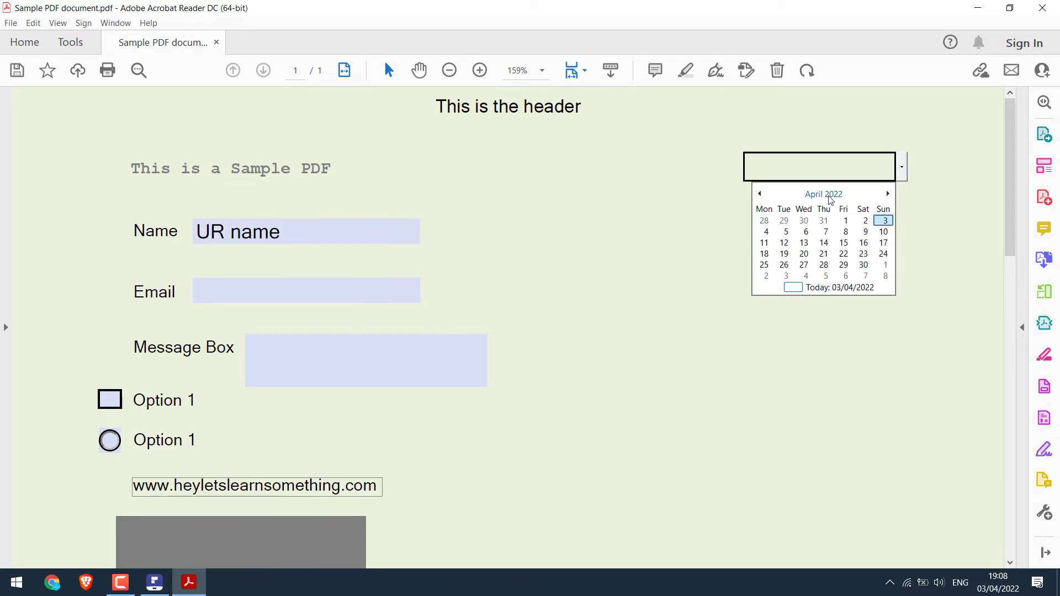
{"action": "left_click", "coordinate": [884, 227]}
Enter an email address, type 'ssadasdasda' in Message Box, and select both Option 1 fields
{"action": "left_click", "coordinate": [246, 281]}
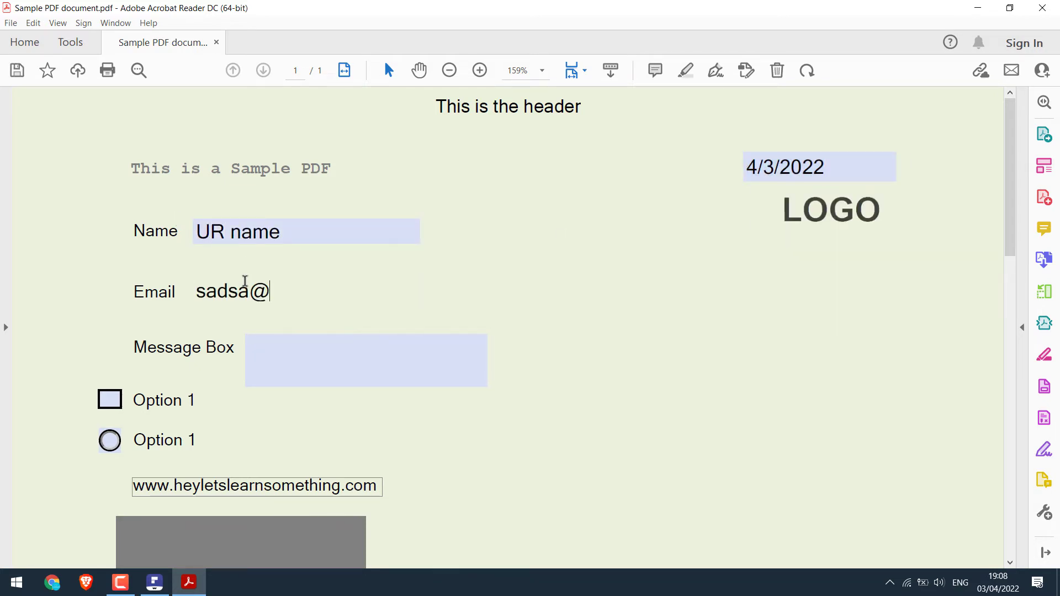
{"action": "key", "text": "Tab"}
{"action": "type", "text": "ssadasdasda"}
{"action": "left_click", "coordinate": [116, 398]}
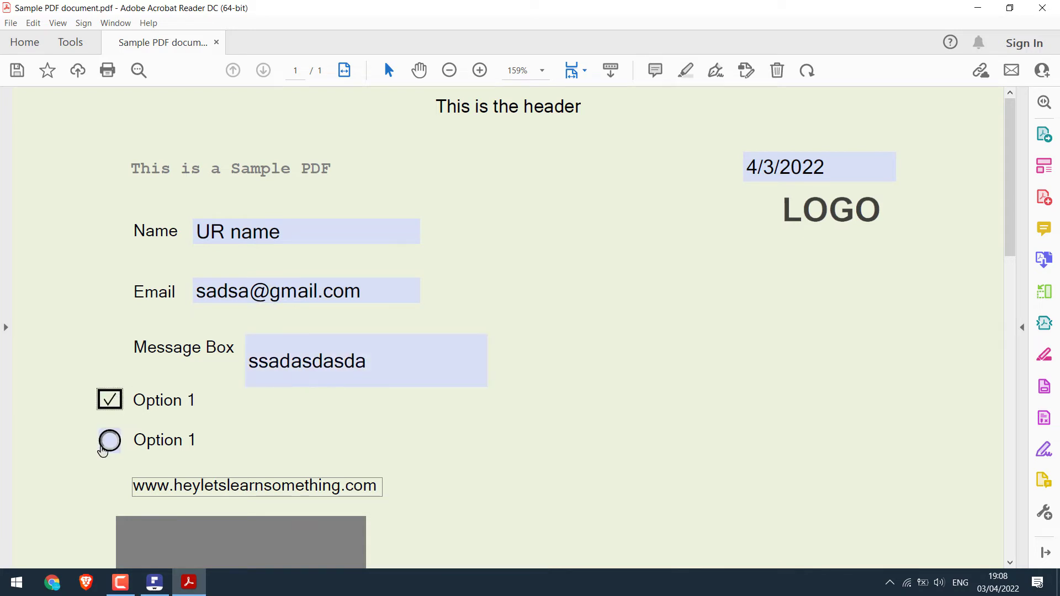
{"action": "left_click", "coordinate": [110, 440]}
Load the portrait photo into the image field and dismiss the signature field's digital ID prompt
{"action": "scroll", "coordinate": [256, 436], "scroll_direction": "down", "scroll_amount": 1}
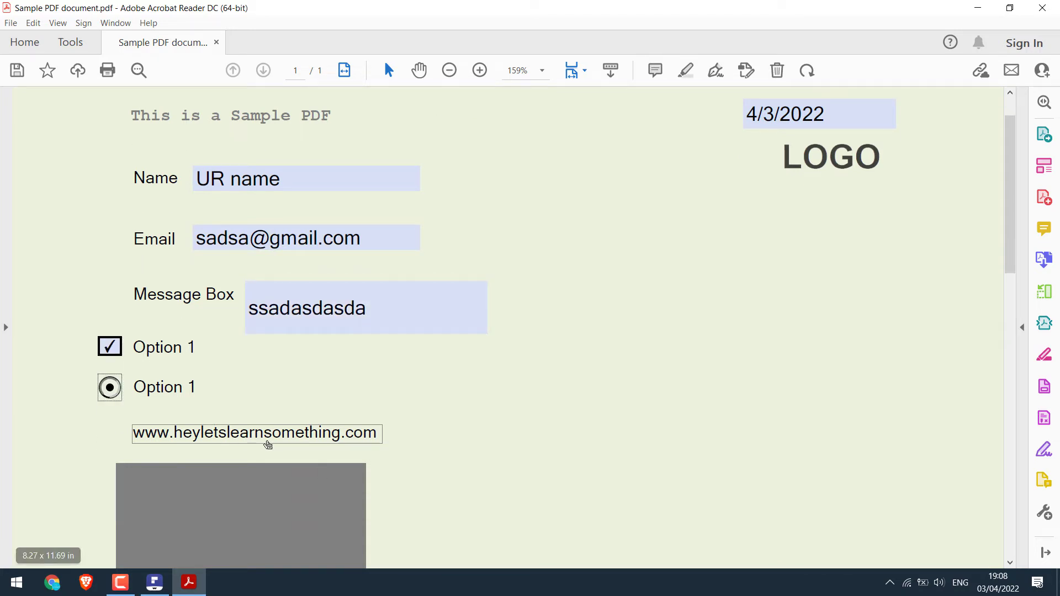
{"action": "scroll", "coordinate": [267, 439], "scroll_direction": "down", "scroll_amount": 3}
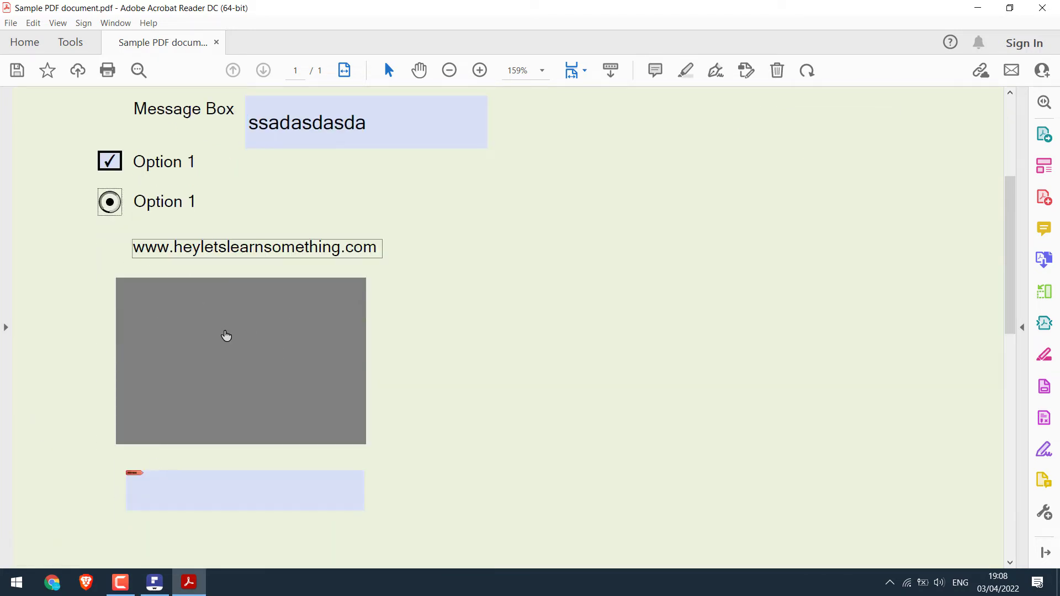
{"action": "left_click", "coordinate": [230, 348]}
{"action": "left_click", "coordinate": [612, 143]}
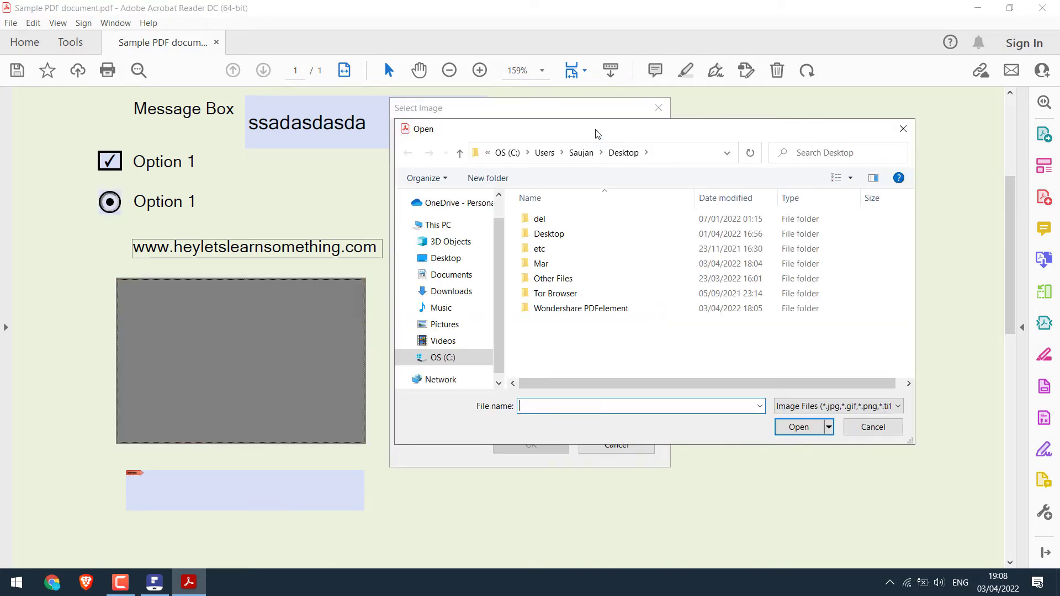
{"action": "double_click", "coordinate": [549, 307]}
{"action": "double_click", "coordinate": [645, 249]}
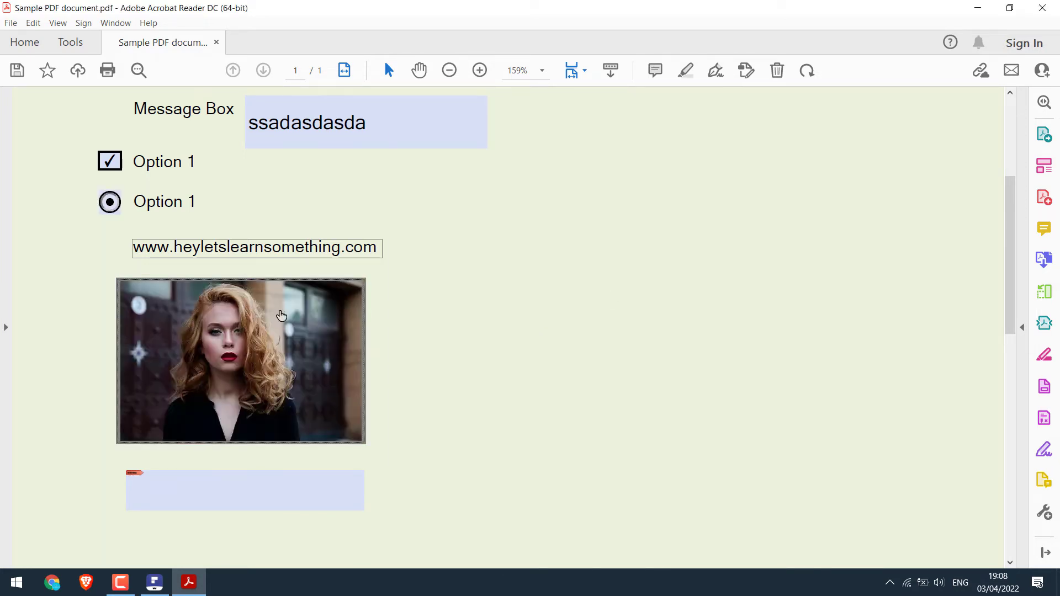
{"action": "left_click", "coordinate": [194, 482]}
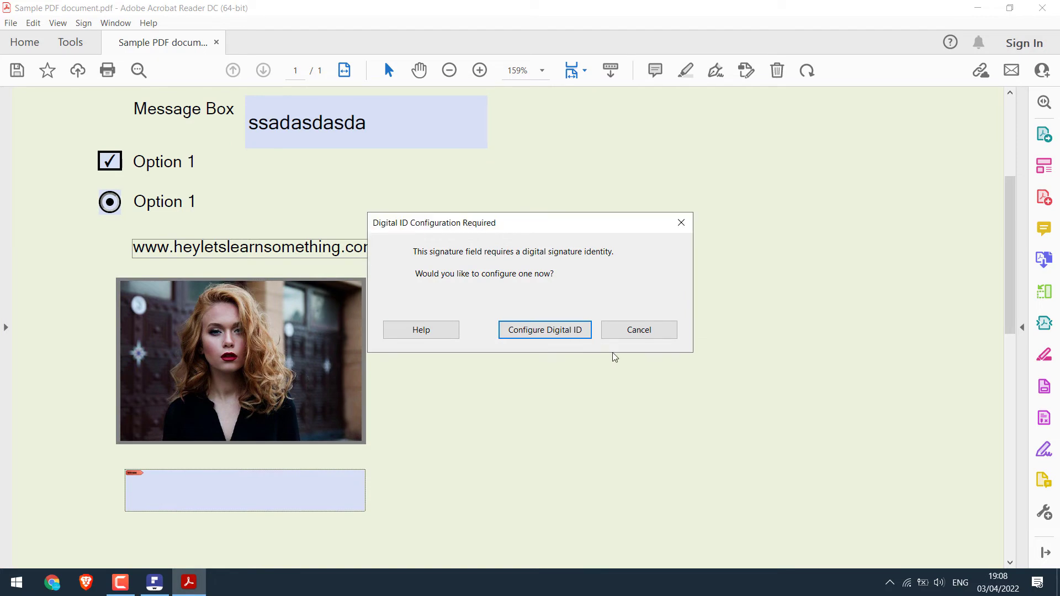
{"action": "left_click", "coordinate": [635, 330]}
Close Acrobat Reader without saving the form changes
{"action": "scroll", "coordinate": [396, 433], "scroll_direction": "up", "scroll_amount": 3}
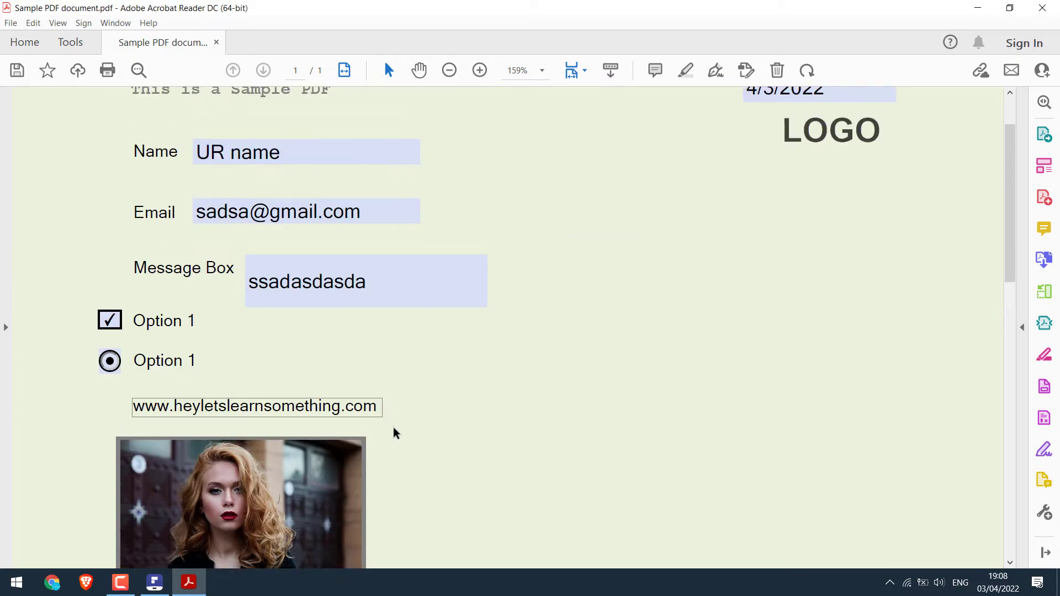
{"action": "scroll", "coordinate": [519, 421], "scroll_direction": "up", "scroll_amount": 2}
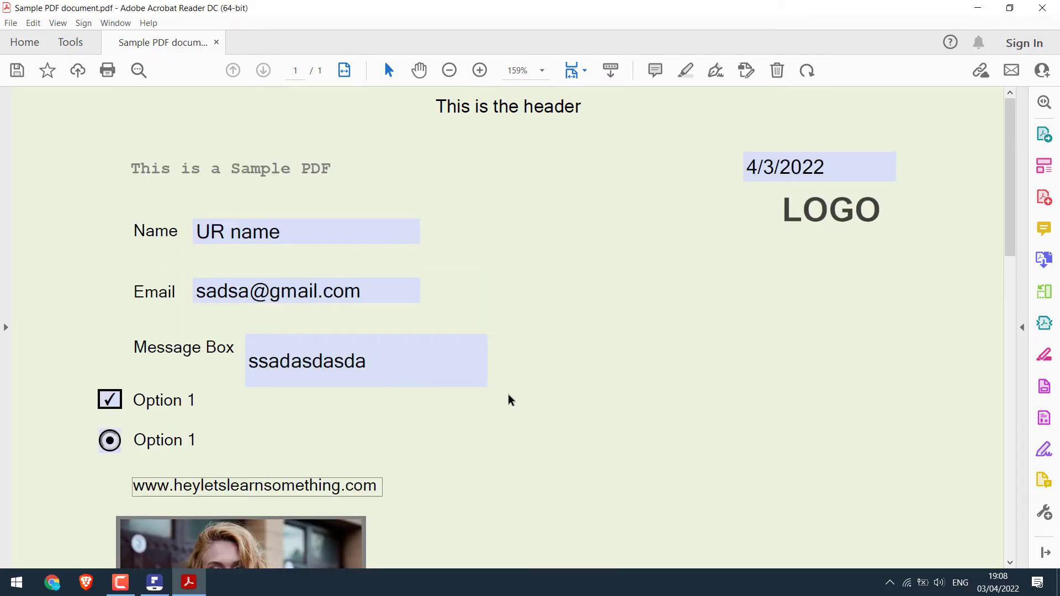
{"action": "left_click", "coordinate": [1041, 7]}
{"action": "left_click", "coordinate": [608, 321]}
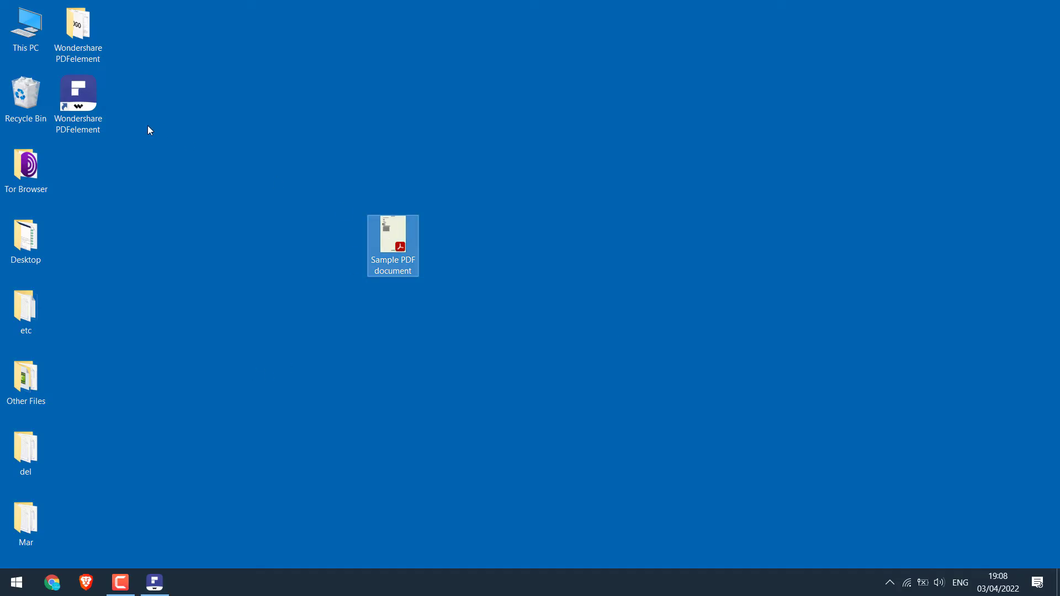
Close Sample PDF document in PDFelement, reopen it by dragging the desktop file in, then close it again
{"action": "left_click", "coordinate": [155, 582]}
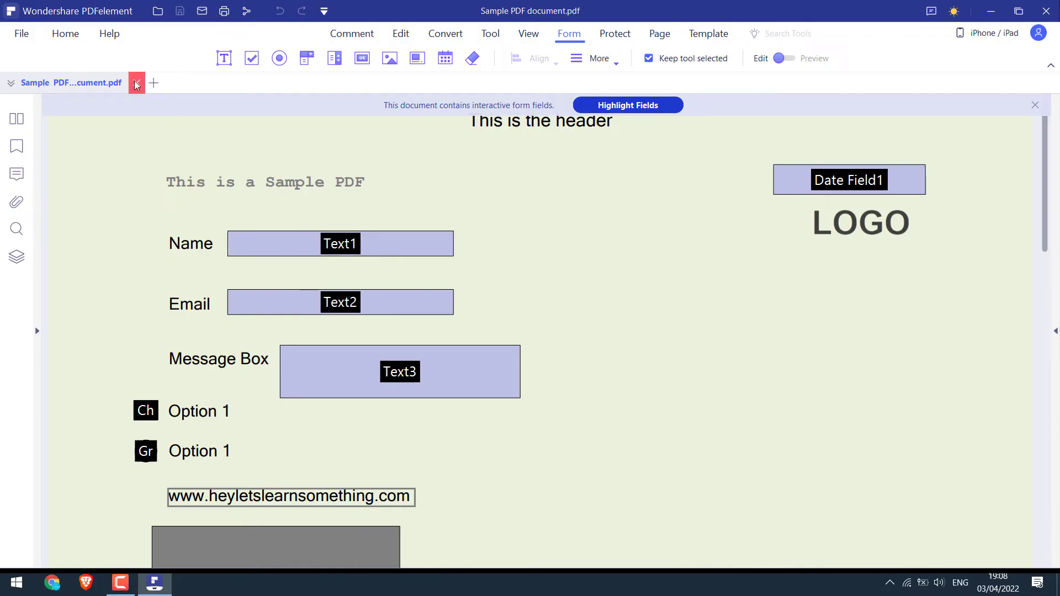
{"action": "left_click", "coordinate": [137, 83]}
{"action": "double_click", "coordinate": [608, 5]}
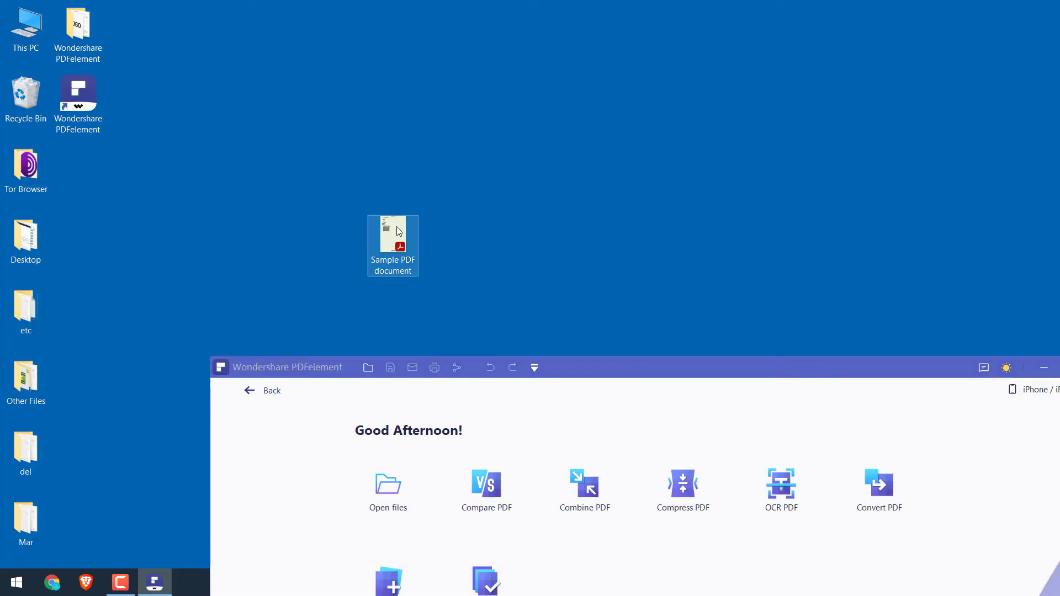
{"action": "left_click_drag", "start_coordinate": [409, 240], "coordinate": [604, 446]}
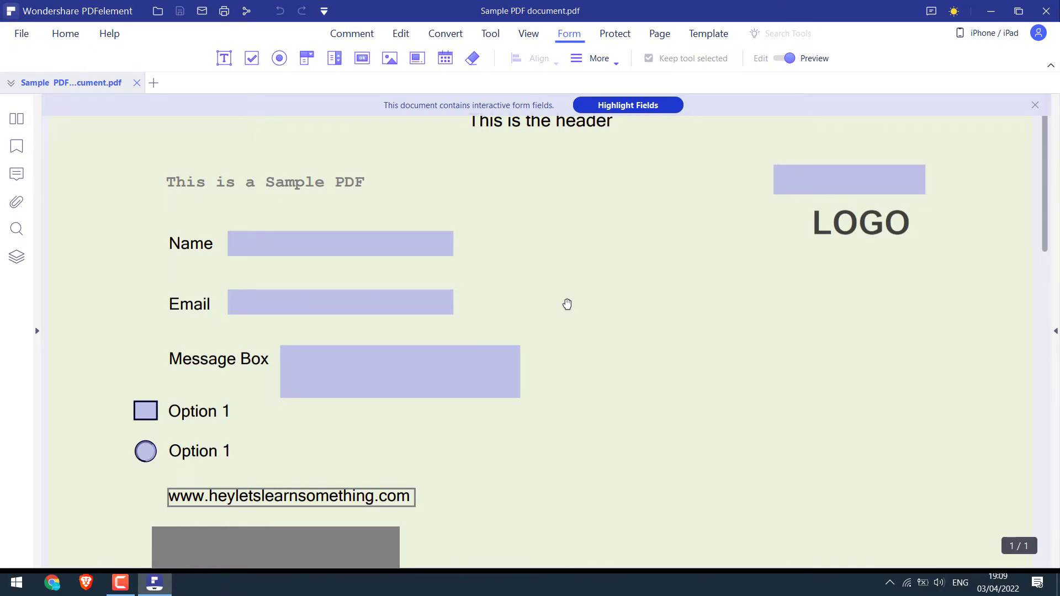
{"action": "left_click", "coordinate": [131, 85]}
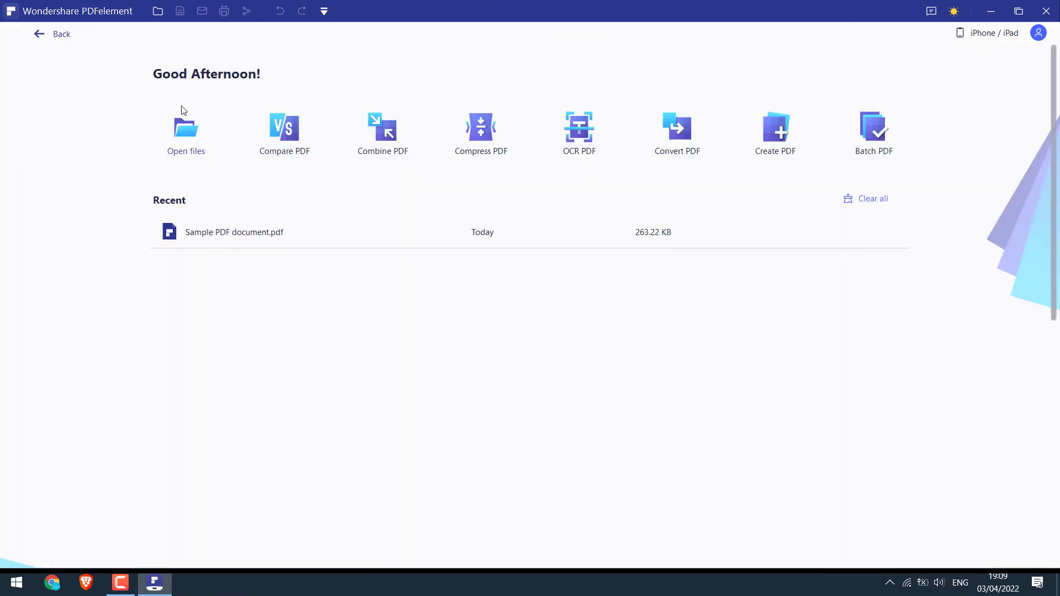
Open Sample PDF from the Wondershare PDFelement folder in Acrobat Reader, scroll through it, then close it
{"action": "left_click", "coordinate": [987, 17]}
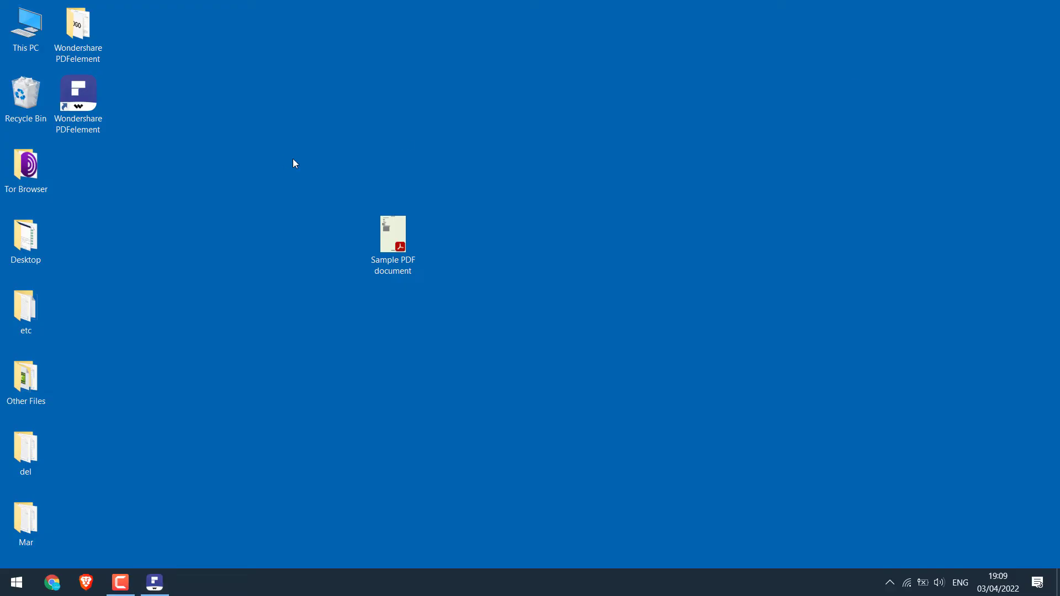
{"action": "double_click", "coordinate": [78, 28]}
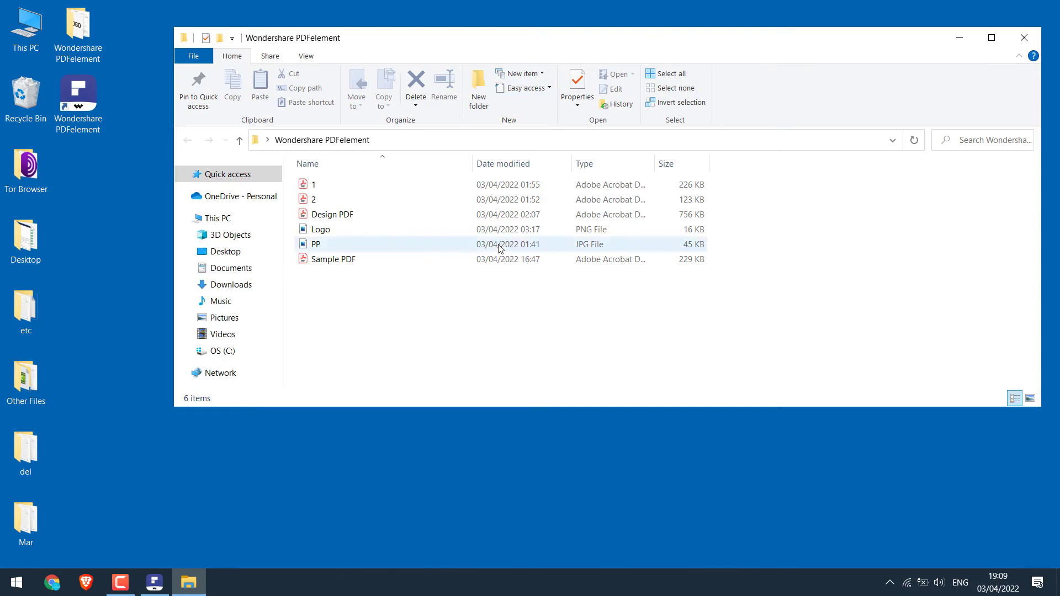
{"action": "double_click", "coordinate": [371, 258]}
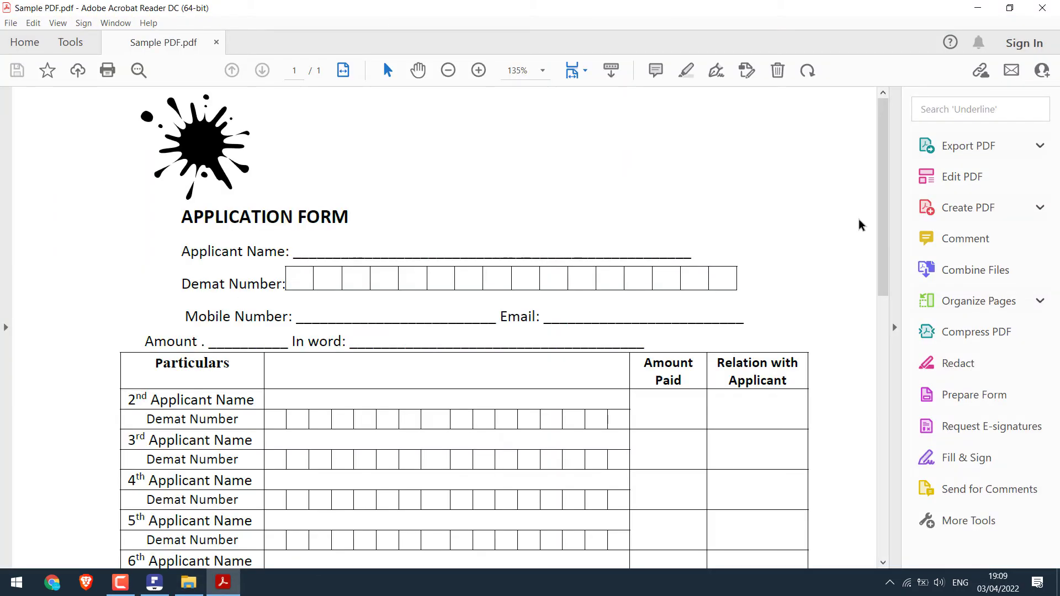
{"action": "mouse_move", "coordinate": [882, 166]}
{"action": "left_mouse_down"}
{"action": "mouse_move", "coordinate": [882, 420]}
{"action": "mouse_move", "coordinate": [882, 157]}
{"action": "left_mouse_up"}
{"action": "left_click_drag", "start_coordinate": [296, 258], "coordinate": [211, 278]}
{"action": "left_click", "coordinate": [227, 284]}
{"action": "scroll", "coordinate": [393, 280], "scroll_direction": "down", "scroll_amount": 1}
{"action": "left_click", "coordinate": [1043, 8]}
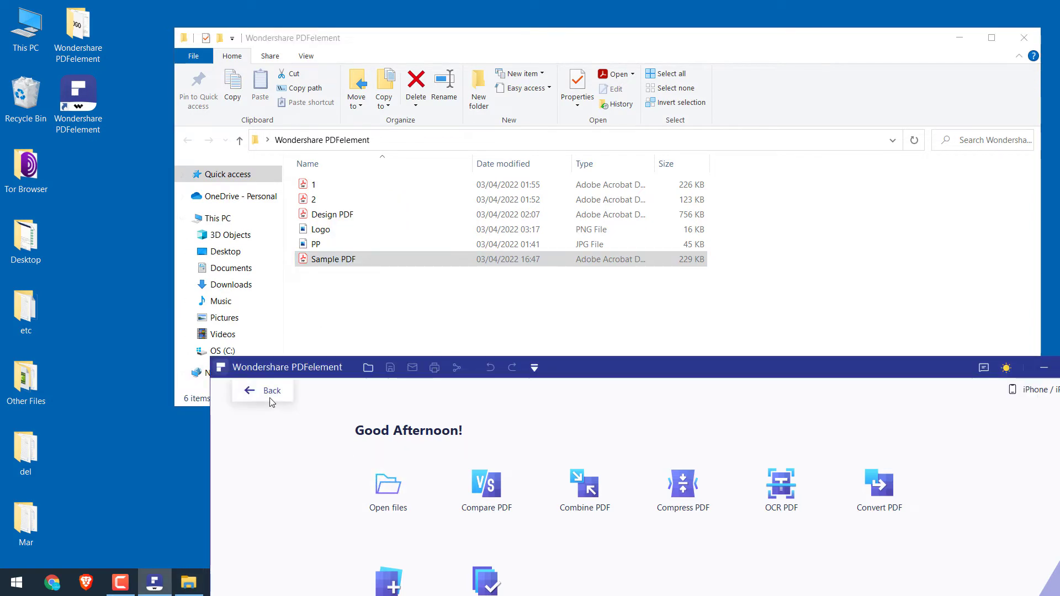
Open Sample PDF from the Wondershare PDFelement folder in PDFelement and zoom out three times
{"action": "left_click", "coordinate": [270, 395]}
{"action": "left_click", "coordinate": [231, 390]}
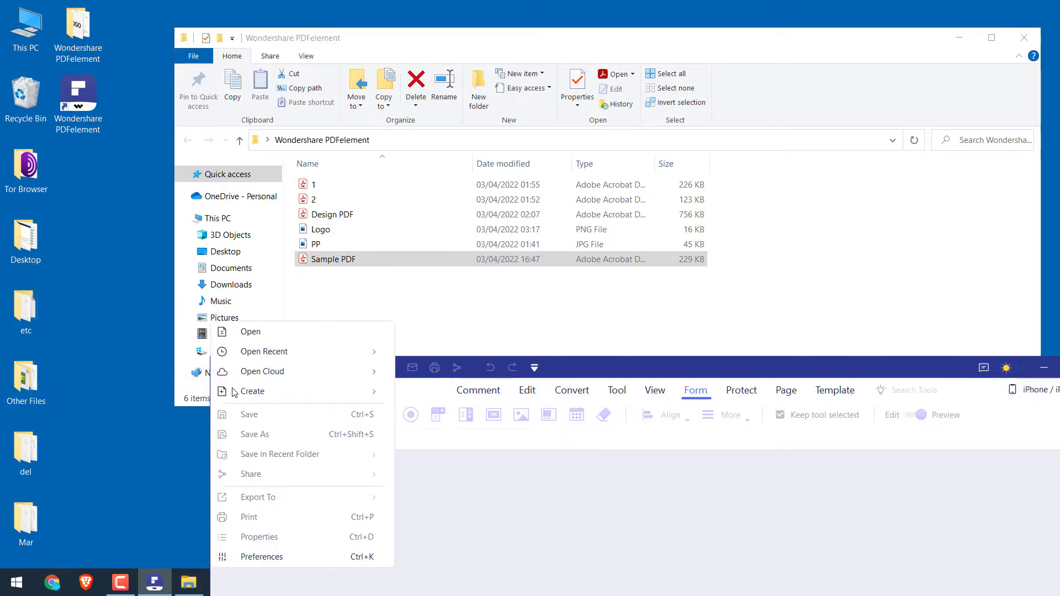
{"action": "left_click", "coordinate": [281, 331]}
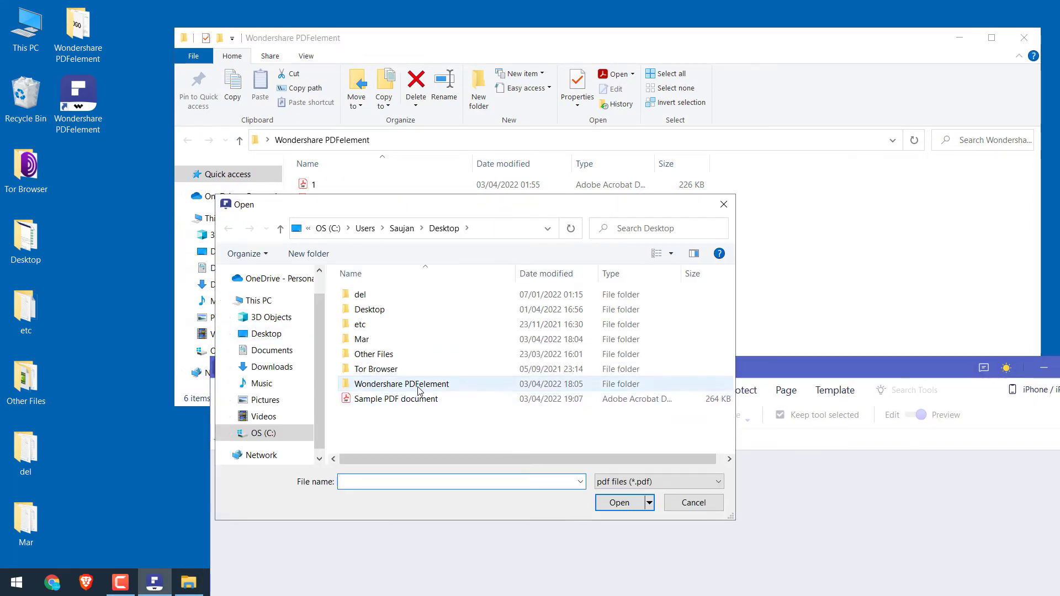
{"action": "double_click", "coordinate": [419, 385]}
{"action": "double_click", "coordinate": [613, 312]}
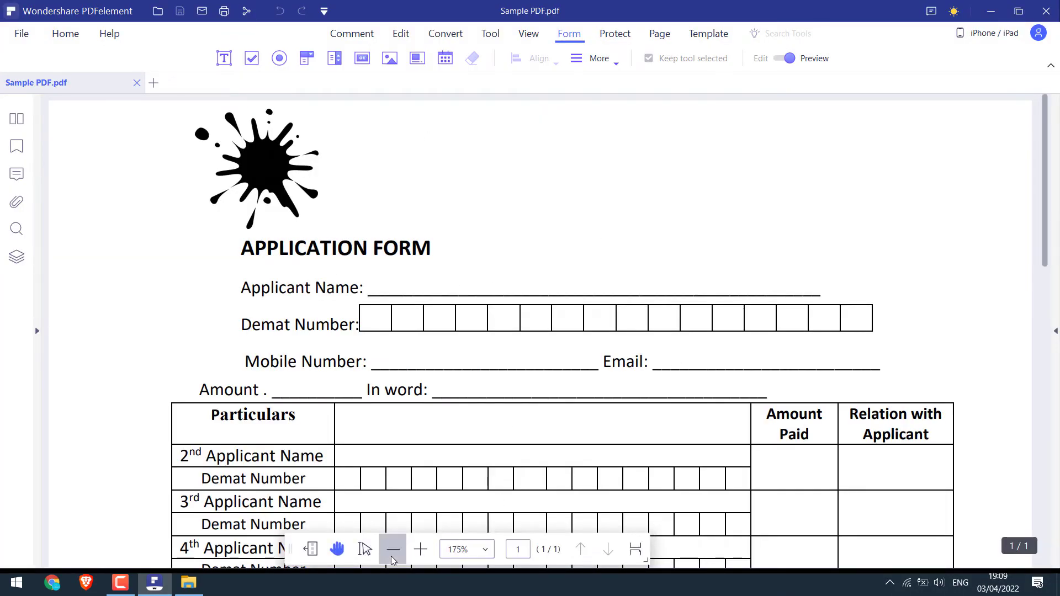
{"action": "left_click", "coordinate": [391, 559]}
{"action": "left_click", "coordinate": [390, 559]}
{"action": "left_click", "coordinate": [391, 559]}
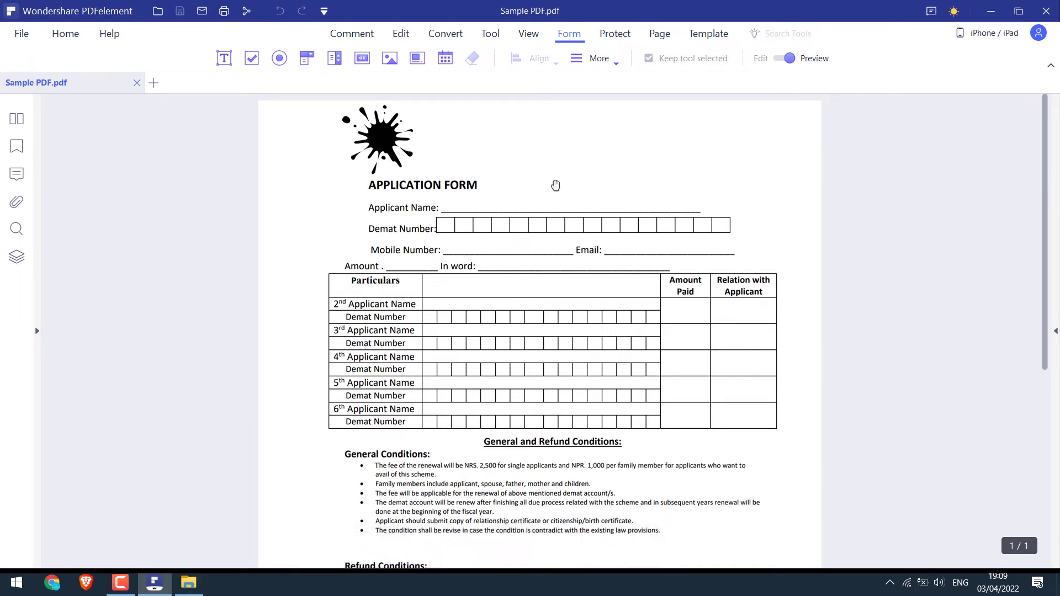
Add a text box above the form title, then delete it
{"action": "left_click", "coordinate": [402, 36]}
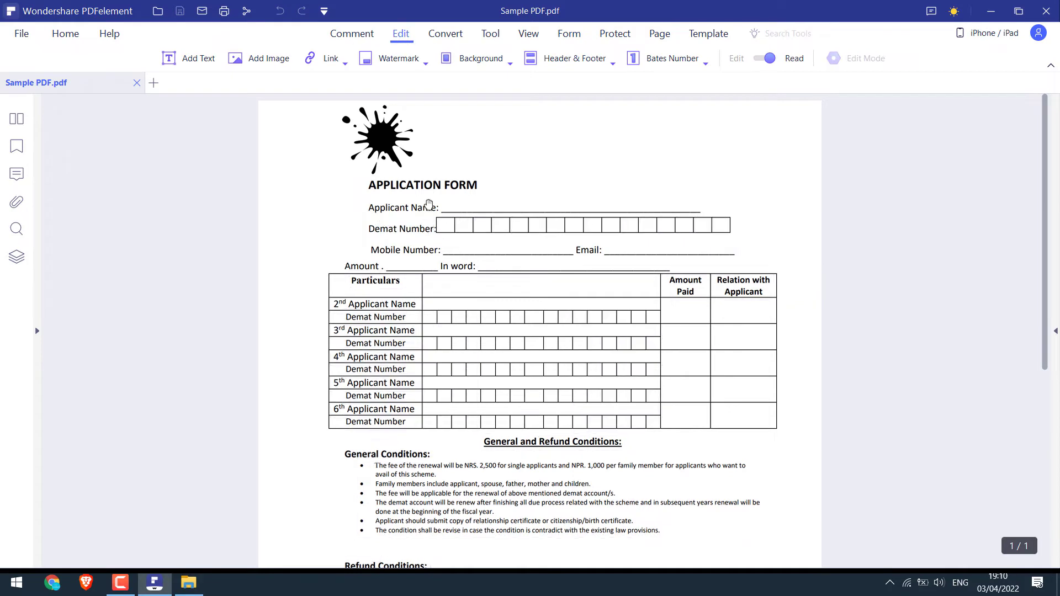
{"action": "left_click", "coordinate": [191, 59]}
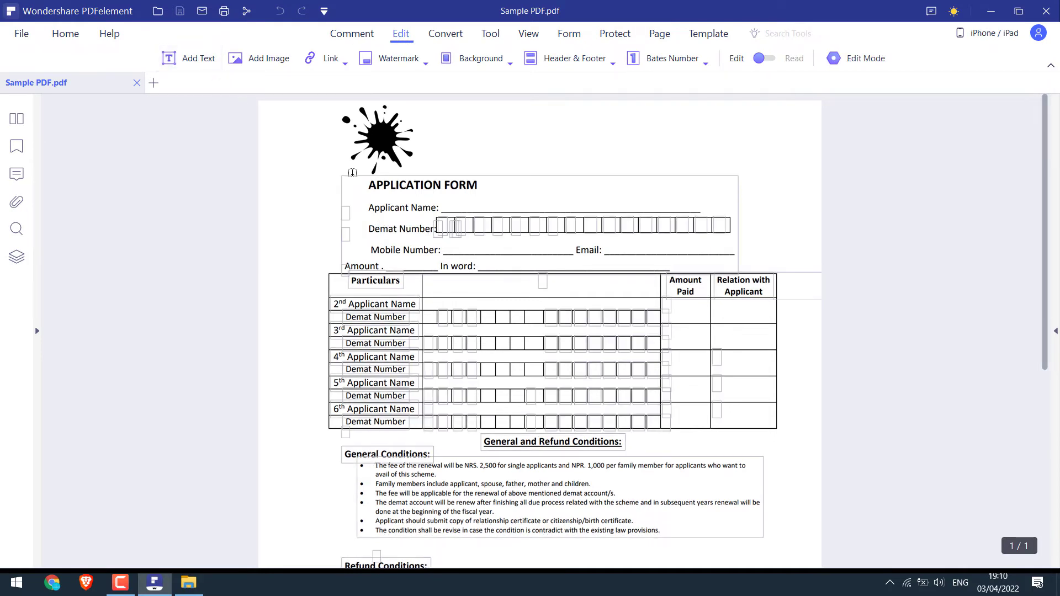
{"action": "left_click", "coordinate": [497, 157]}
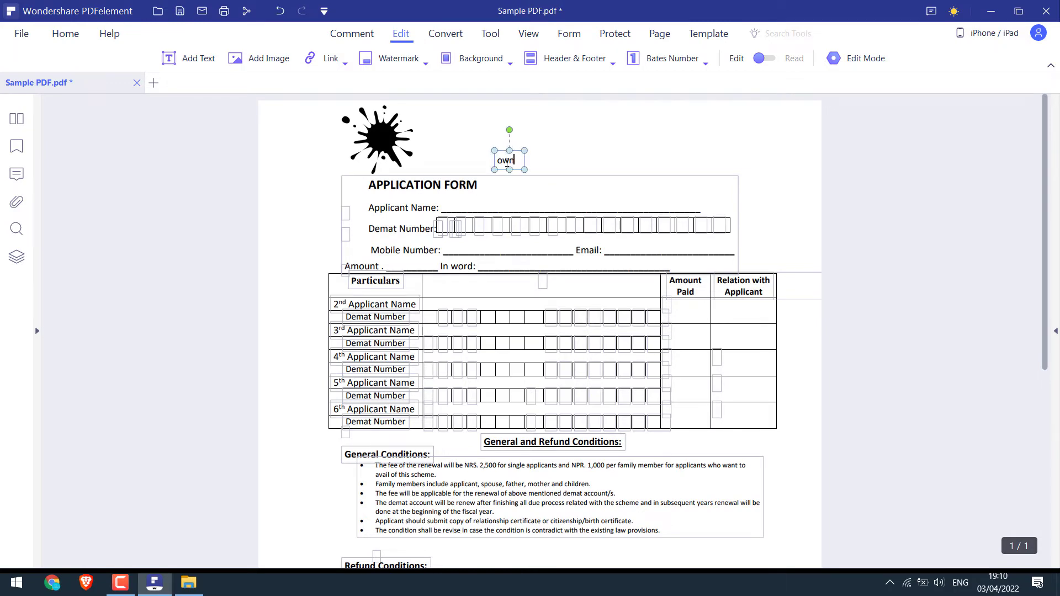
{"action": "key", "text": "Delete"}
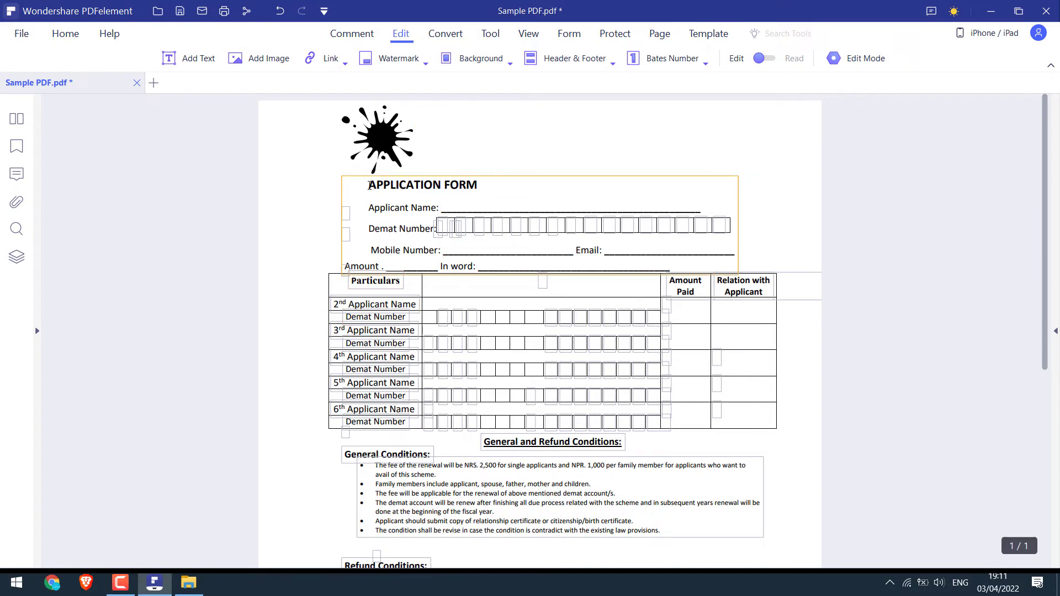
Insert 'OR YOUR ORGA' into the title so it reads 'APPLICATION FORM FOR YOUR ORGANZATION'
{"action": "left_click", "coordinate": [380, 186]}
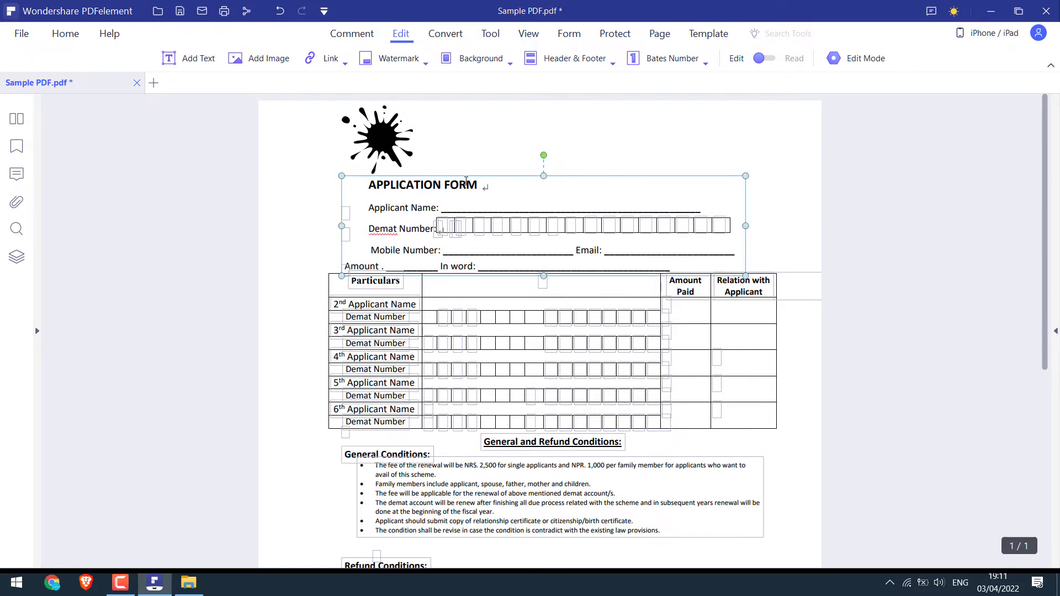
{"action": "type", "text": "OR YOUR ORGANZATION"}
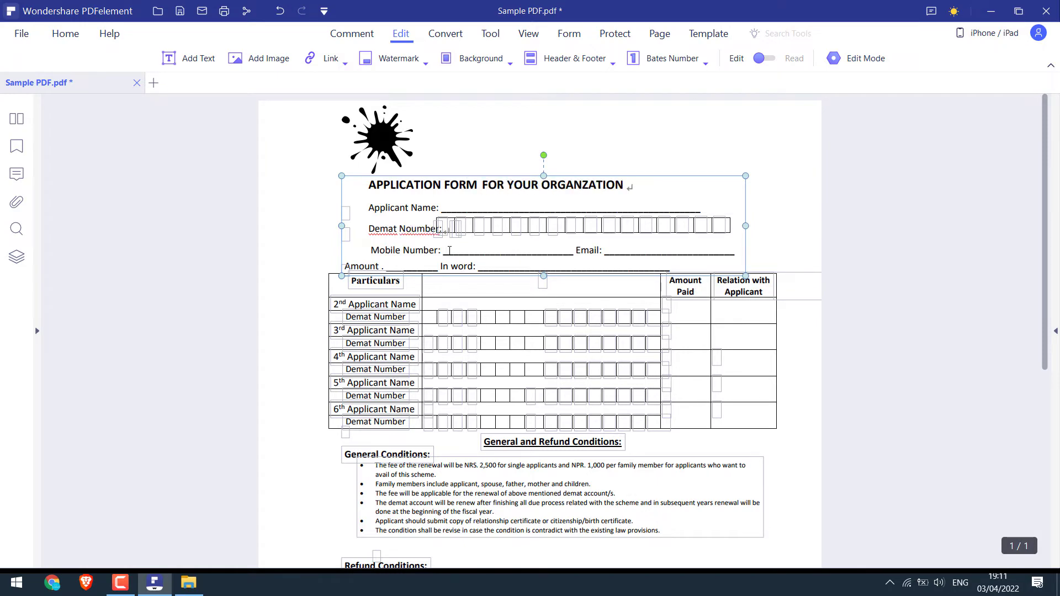
{"action": "scroll", "coordinate": [496, 304], "scroll_direction": "down", "scroll_amount": 5}
{"action": "left_click", "coordinate": [671, 457]}
{"action": "scroll", "coordinate": [670, 456], "scroll_direction": "up", "scroll_amount": 3}
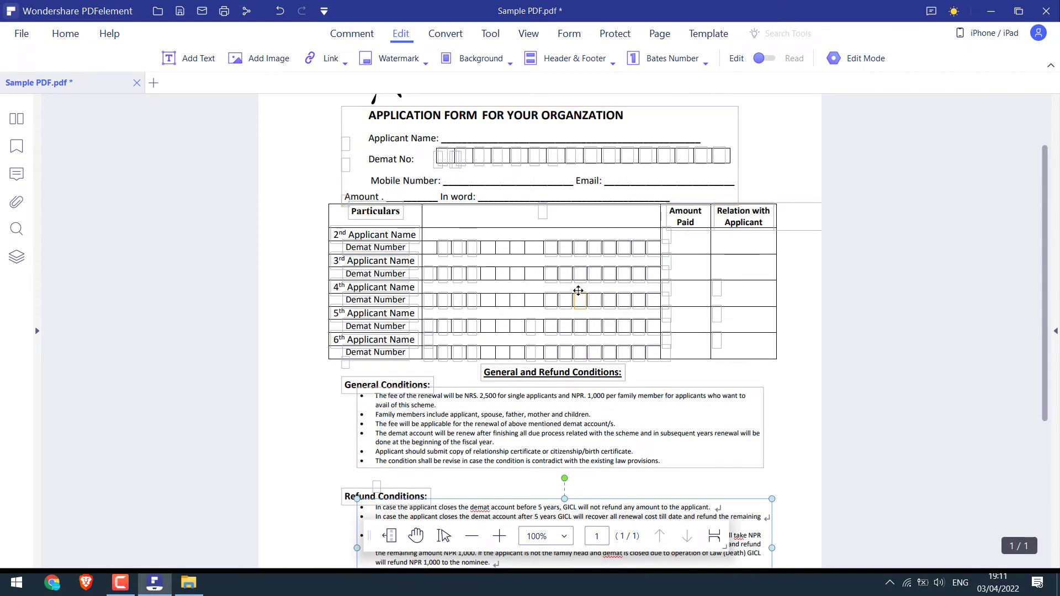
{"action": "scroll", "coordinate": [578, 290], "scroll_direction": "up", "scroll_amount": 2}
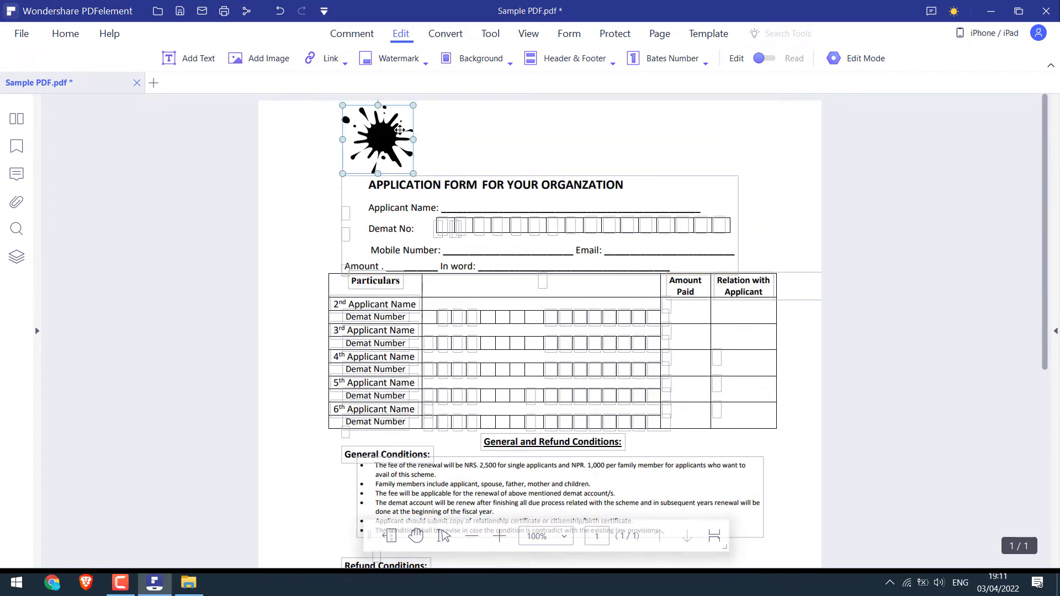
Replace the ink-splash image with the Logo picture and reposition it
{"action": "mouse_move", "coordinate": [375, 137]}
{"action": "left_mouse_down"}
{"action": "mouse_move", "coordinate": [505, 144]}
{"action": "mouse_move", "coordinate": [375, 139]}
{"action": "left_mouse_up"}
{"action": "right_click", "coordinate": [385, 143]}
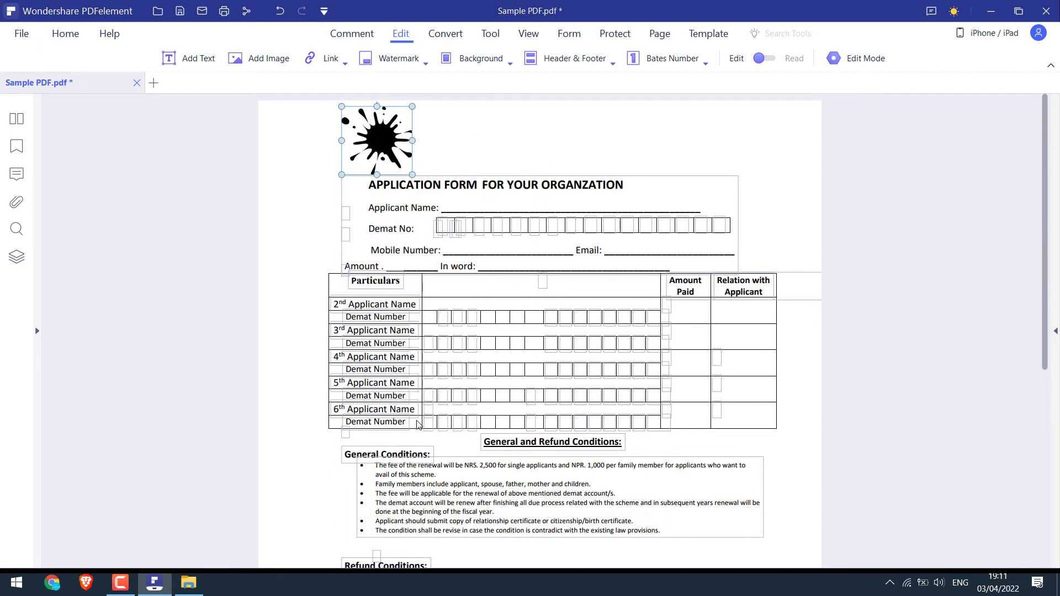
{"action": "left_click", "coordinate": [425, 419]}
{"action": "left_click", "coordinate": [1027, 258]}
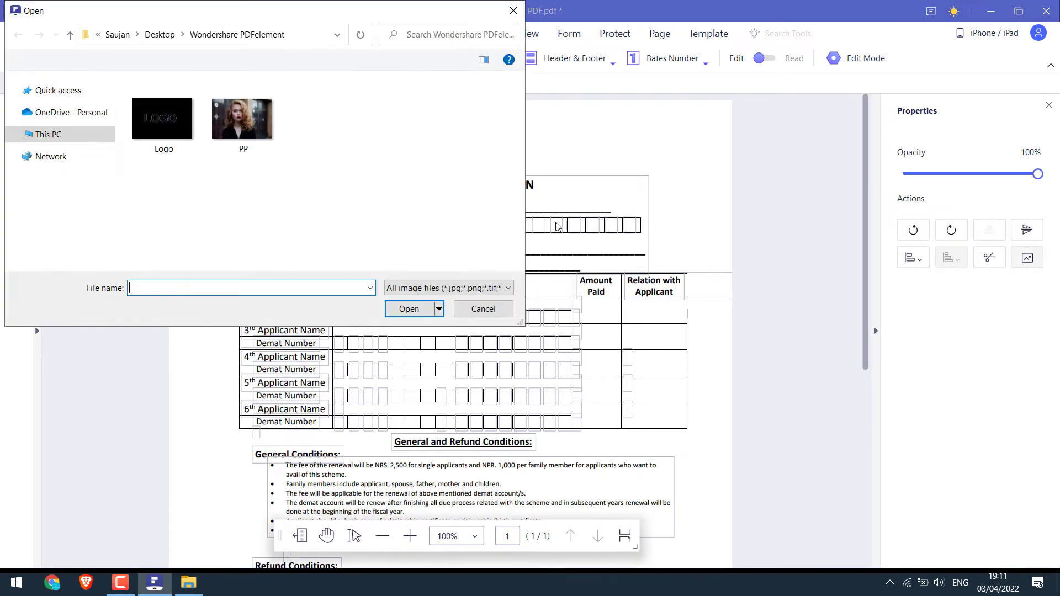
{"action": "double_click", "coordinate": [164, 124]}
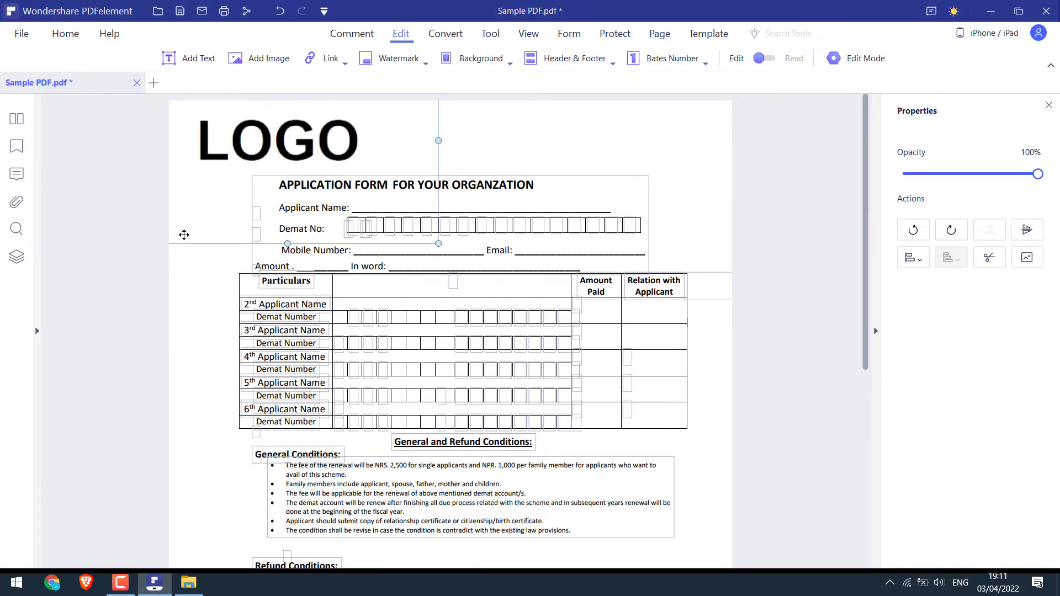
{"action": "left_click_drag", "start_coordinate": [368, 140], "coordinate": [336, 126]}
{"action": "left_click", "coordinate": [268, 59]}
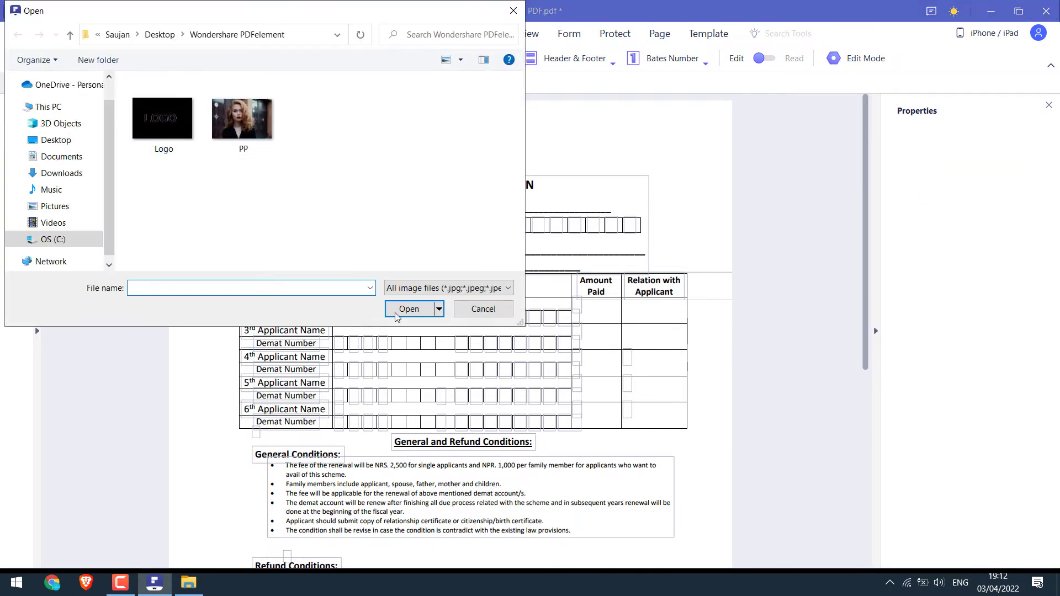
{"action": "left_click", "coordinate": [479, 311]}
{"action": "scroll", "coordinate": [414, 221], "scroll_direction": "down", "scroll_amount": 5}
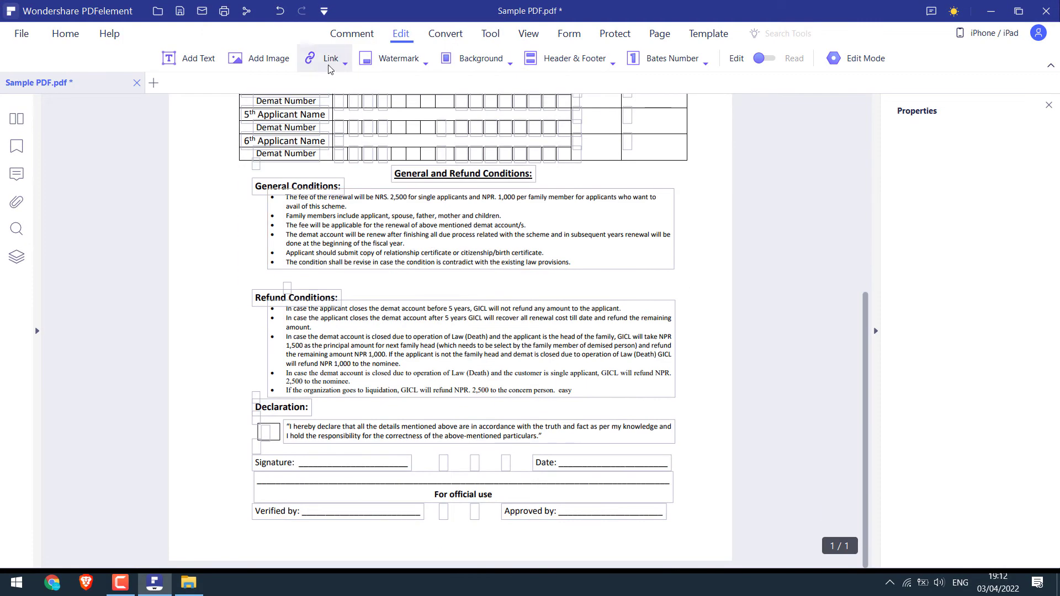
{"action": "left_click", "coordinate": [330, 65]}
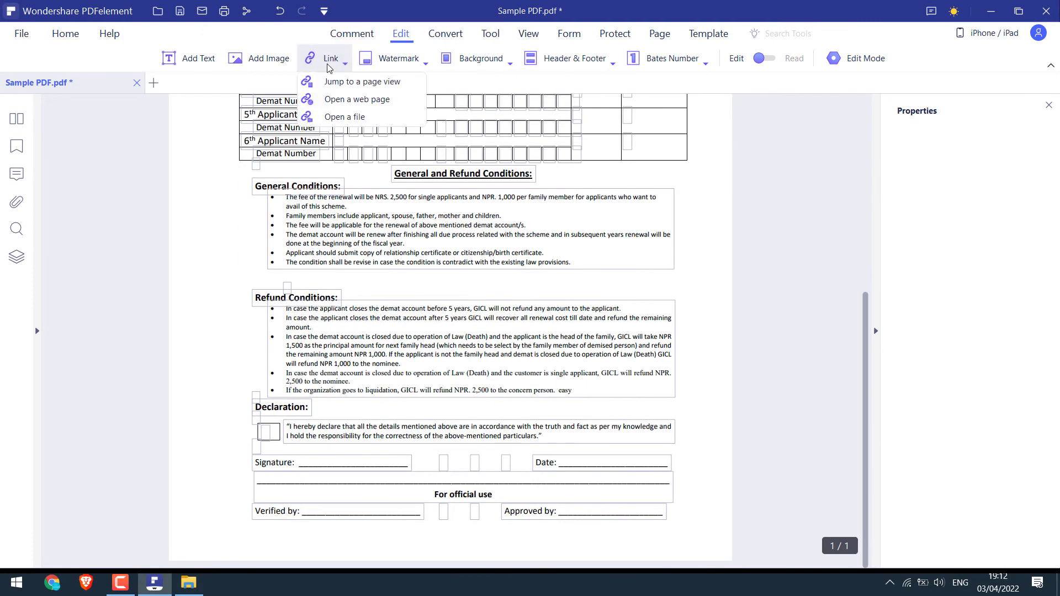
{"action": "left_click", "coordinate": [367, 100]}
{"action": "scroll", "coordinate": [558, 441], "scroll_direction": "up", "scroll_amount": 3}
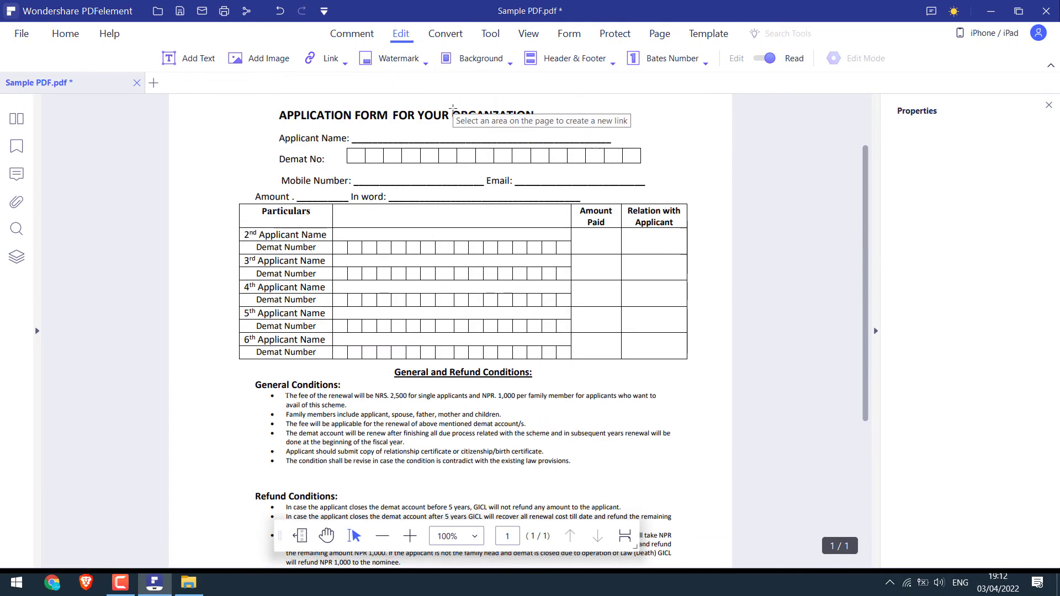
{"action": "left_click_drag", "start_coordinate": [453, 109], "coordinate": [542, 121]}
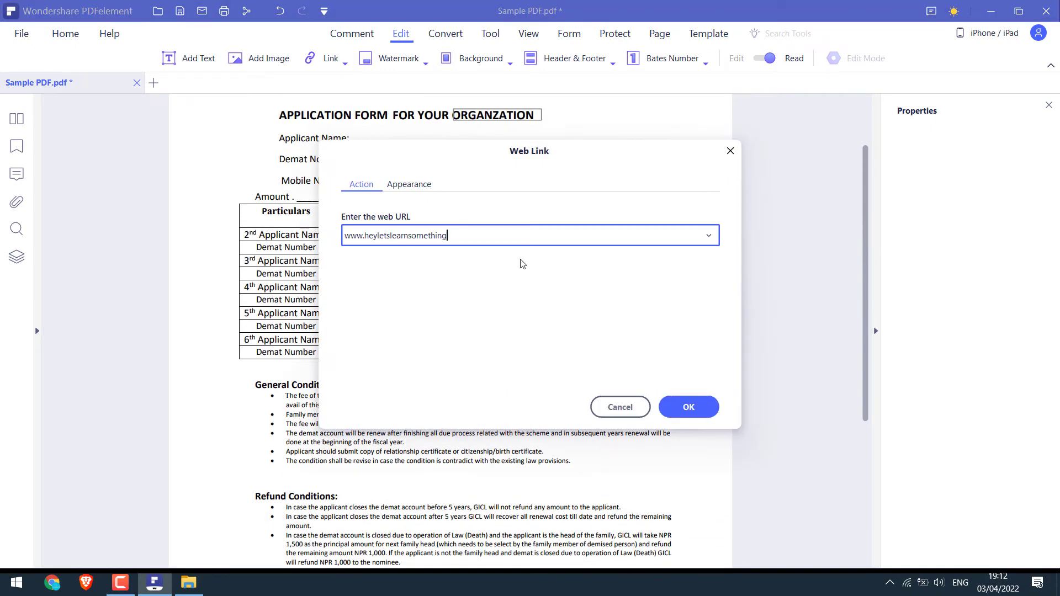
{"action": "left_click", "coordinate": [688, 407]}
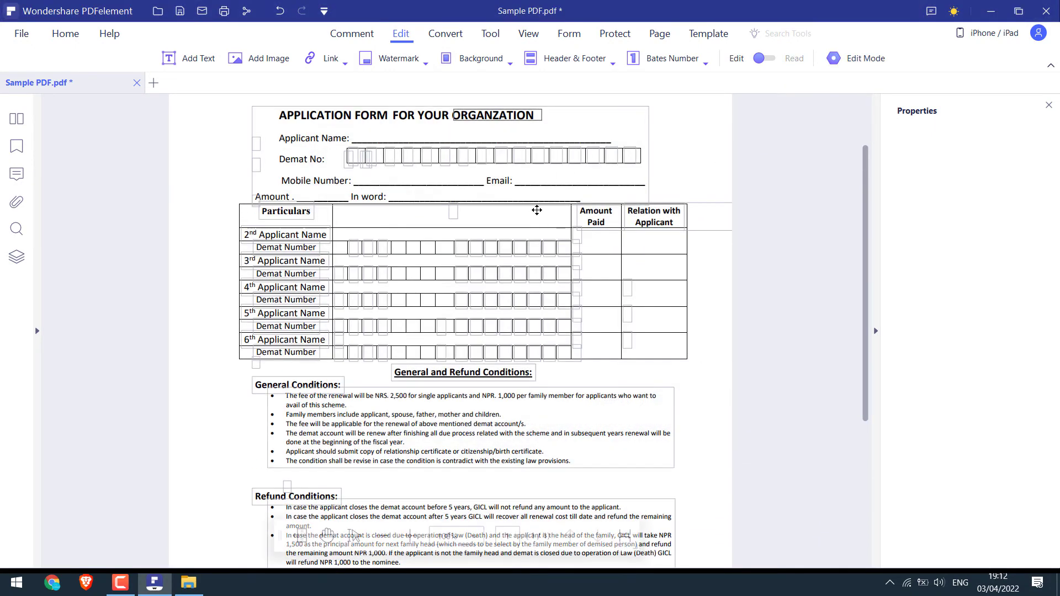
Add a plain beige colour background to the form page
{"action": "left_click", "coordinate": [511, 61]}
{"action": "left_click", "coordinate": [486, 81]}
{"action": "left_click", "coordinate": [365, 424]}
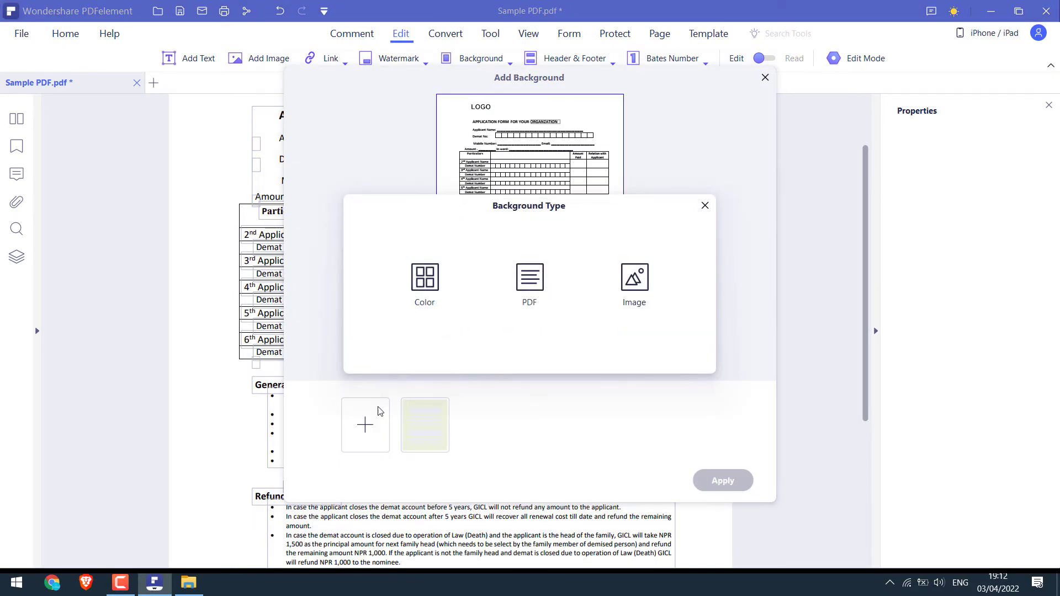
{"action": "left_click", "coordinate": [425, 279]}
{"action": "left_click", "coordinate": [164, 155]}
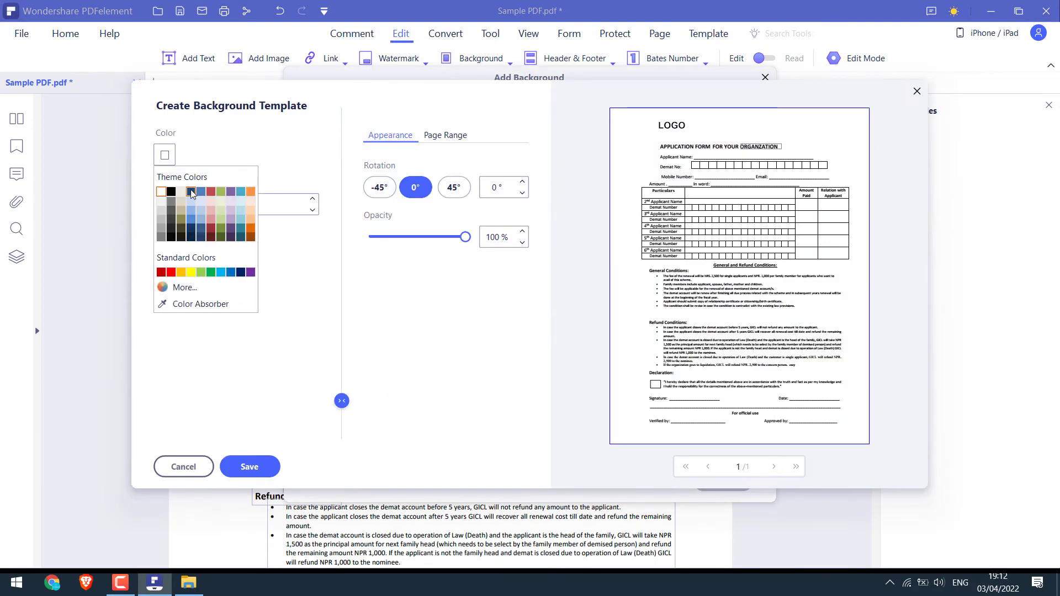
{"action": "left_click", "coordinate": [181, 191]}
{"action": "left_click", "coordinate": [250, 467]}
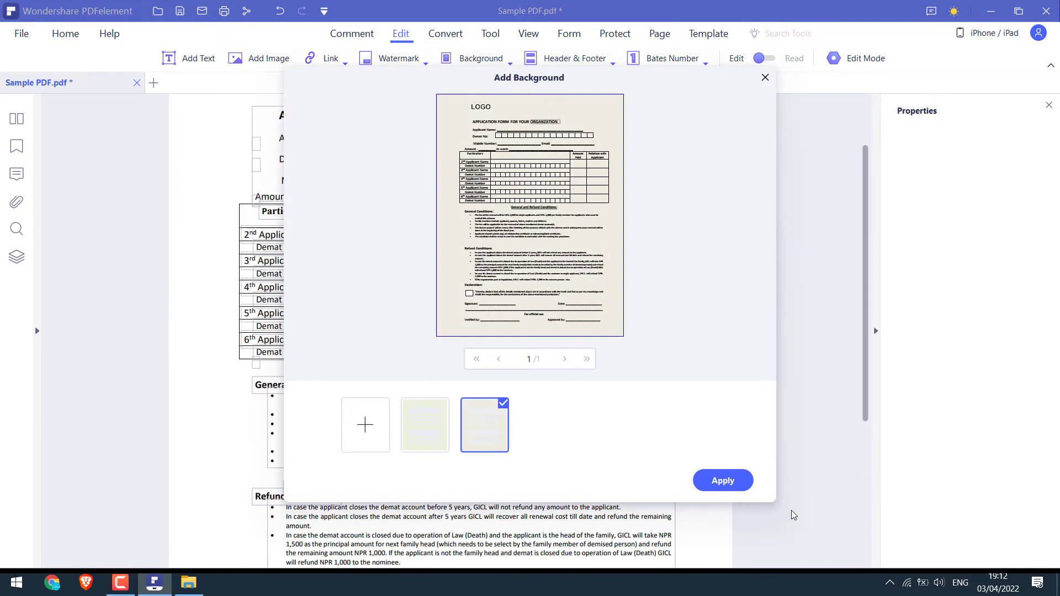
{"action": "left_click", "coordinate": [722, 480]}
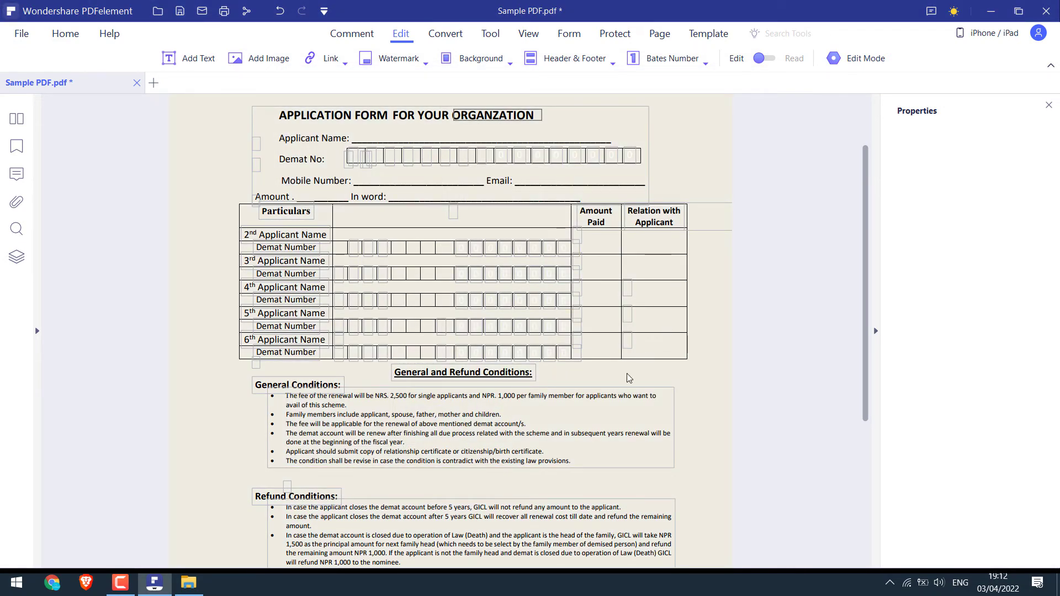
Add a header and footer with 'my' at the top and 'thank you' at bottom centre
{"action": "left_click", "coordinate": [602, 60]}
{"action": "left_click", "coordinate": [592, 80]}
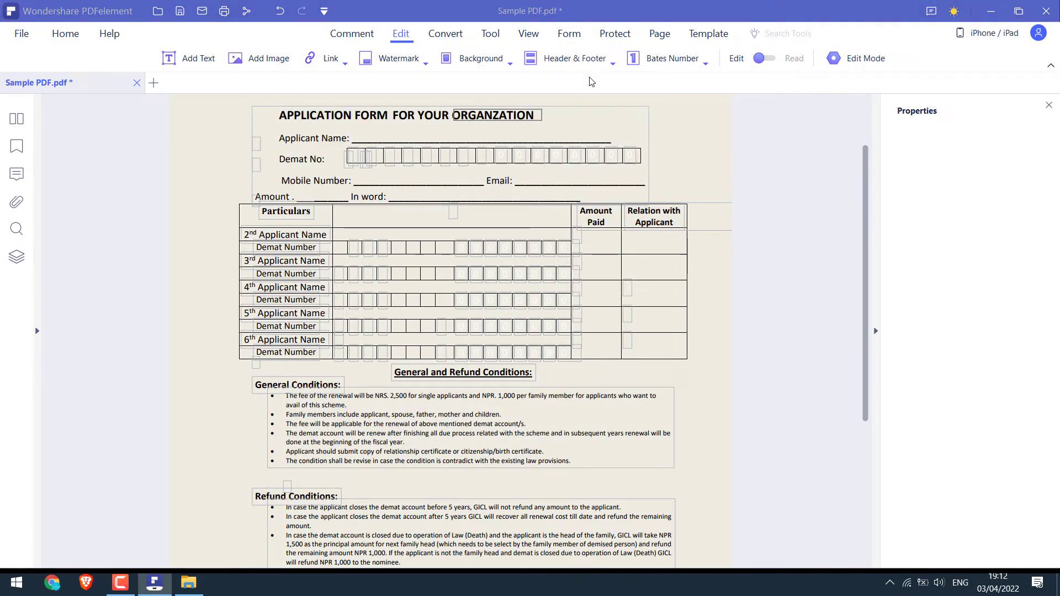
{"action": "left_click", "coordinate": [365, 425]}
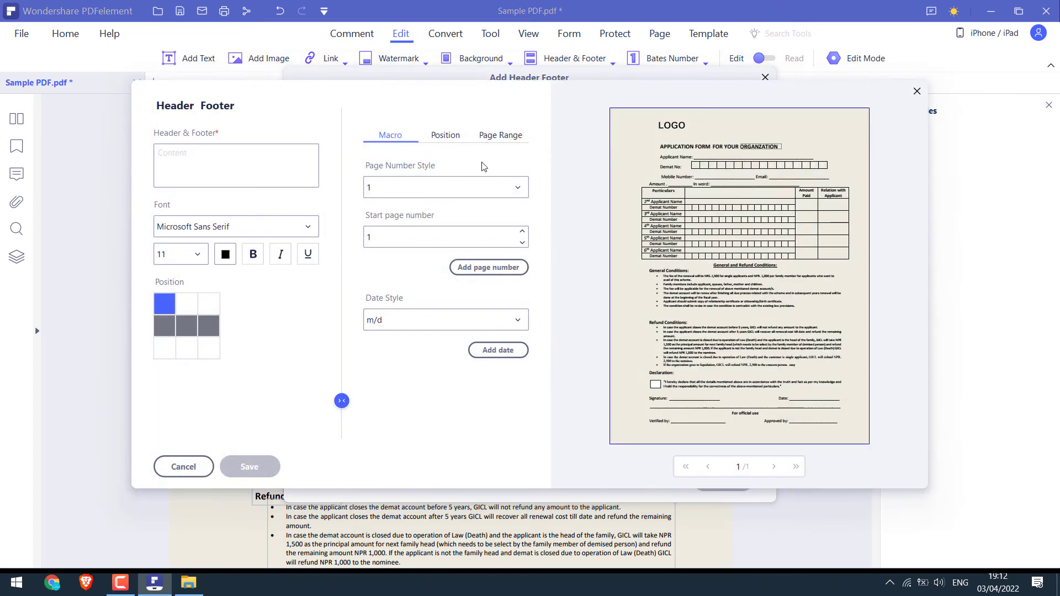
{"action": "left_click", "coordinate": [230, 173]}
{"action": "type", "text": "my"}
{"action": "left_click", "coordinate": [187, 347]}
{"action": "key", "text": "BackSpace"}
{"action": "key", "text": "BackSpace"}
{"action": "key", "text": "BackSpace"}
{"action": "type", "text": "thank you"}
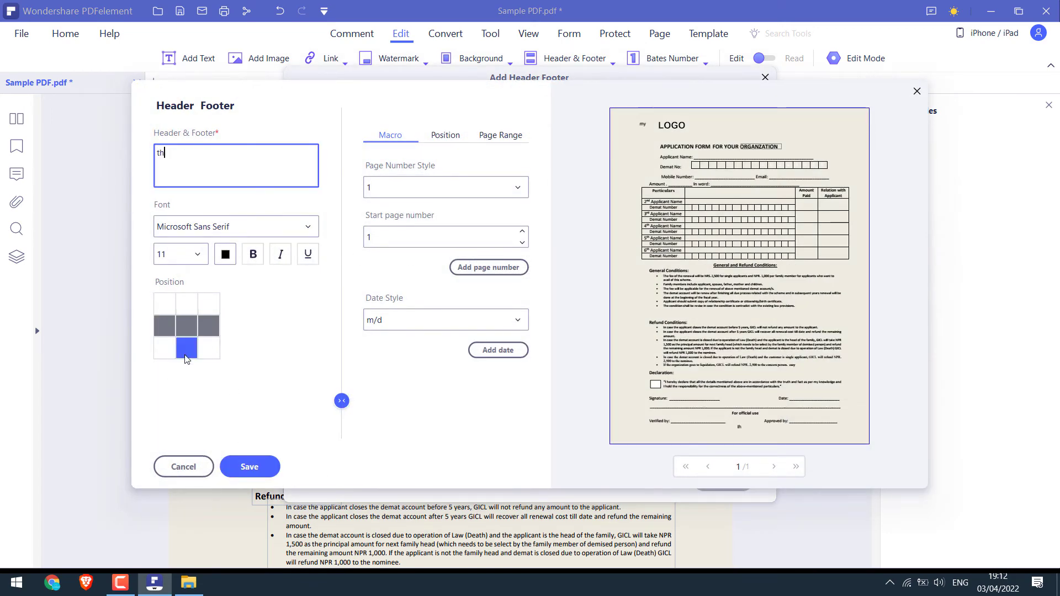
{"action": "left_click", "coordinate": [446, 136]}
{"action": "double_click", "coordinate": [432, 203]}
{"action": "left_click", "coordinate": [249, 467]}
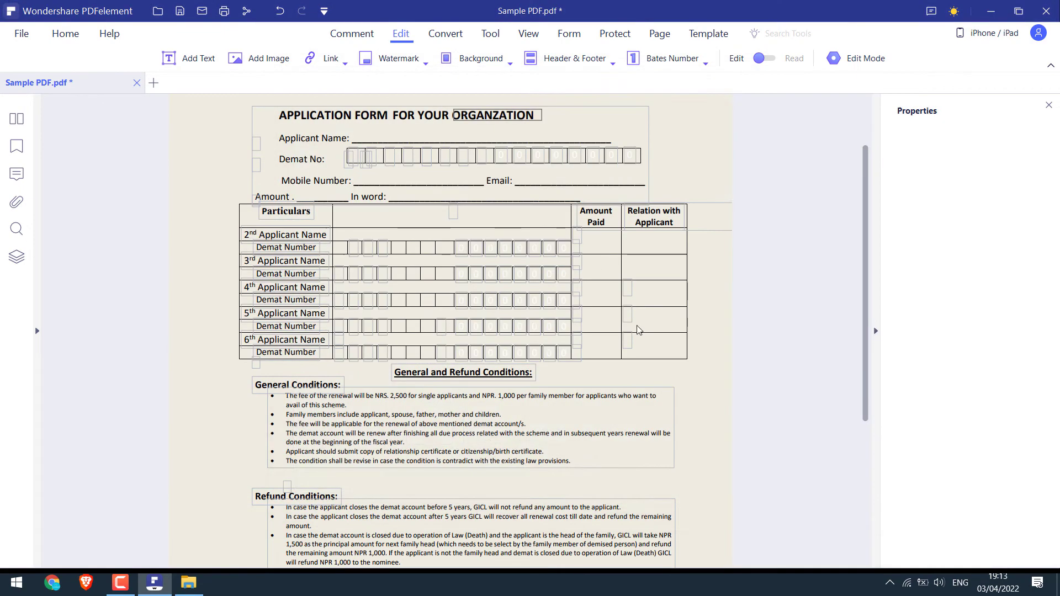
Create a bottom-right Bates number template, then leave without applying it
{"action": "left_click", "coordinate": [671, 58]}
{"action": "left_click", "coordinate": [671, 81]}
{"action": "left_click", "coordinate": [365, 426]}
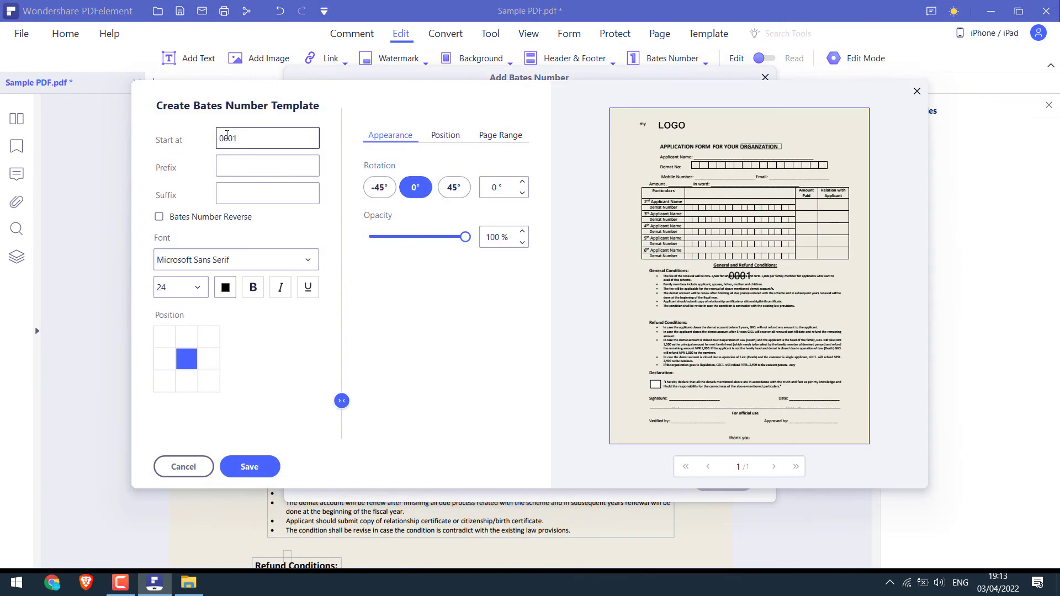
{"action": "left_click", "coordinate": [188, 381]}
{"action": "left_click", "coordinate": [209, 381]}
{"action": "left_click", "coordinate": [249, 467]}
{"action": "left_click", "coordinate": [764, 78]}
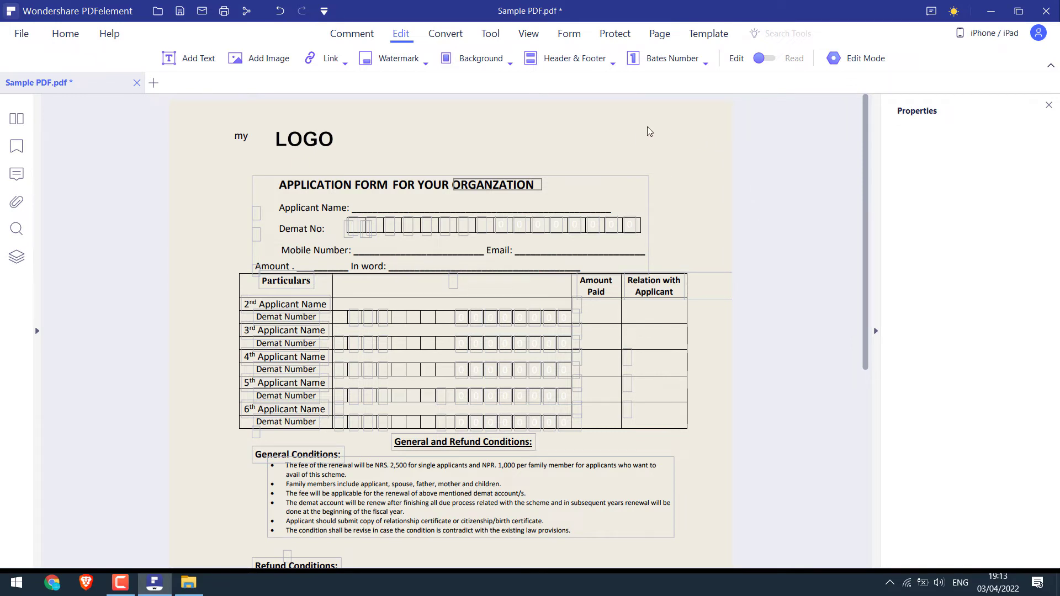
Enter an open password in the Security settings, then cancel without applying it
{"action": "left_click", "coordinate": [615, 34]}
{"action": "left_click", "coordinate": [142, 59]}
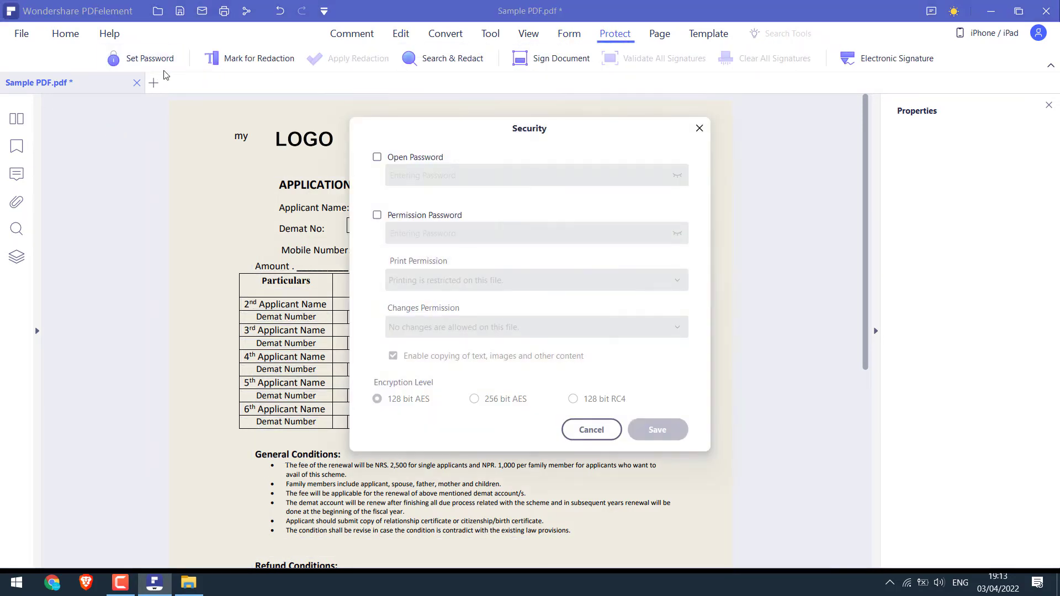
{"action": "left_click", "coordinate": [406, 158]}
{"action": "type", "text": "12345"}
{"action": "left_click", "coordinate": [416, 215]}
{"action": "left_click", "coordinate": [591, 431]}
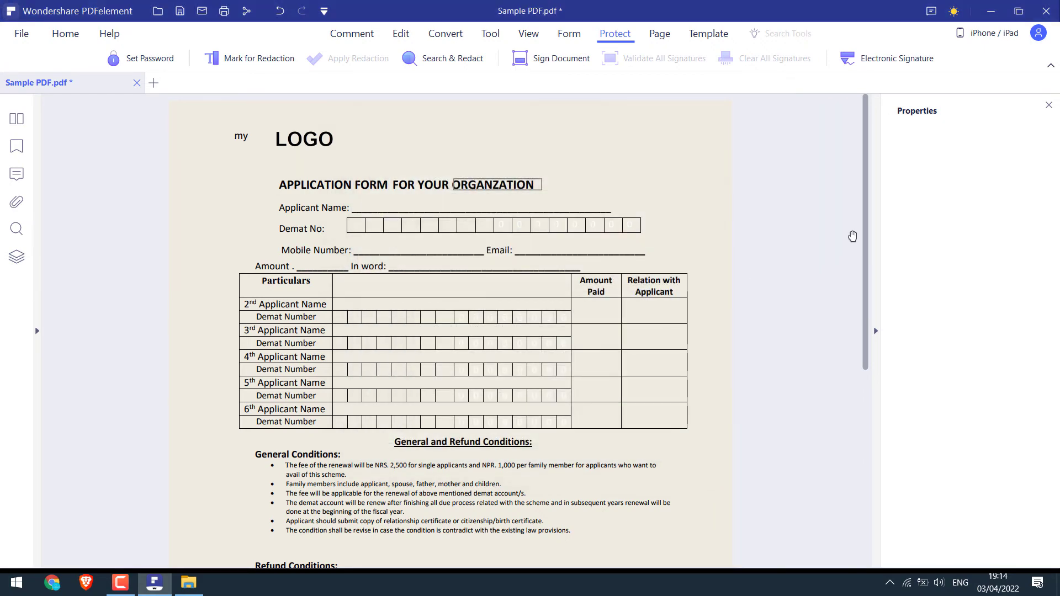
{"action": "scroll", "coordinate": [864, 298], "scroll_direction": "down", "scroll_amount": 5}
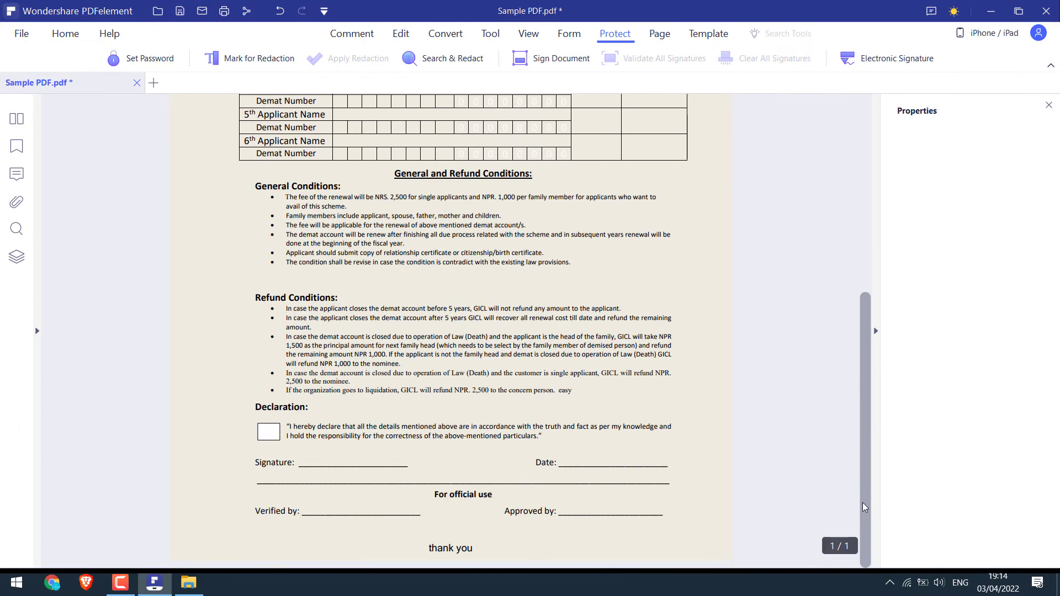
{"action": "scroll", "coordinate": [545, 402], "scroll_direction": "up", "scroll_amount": 5}
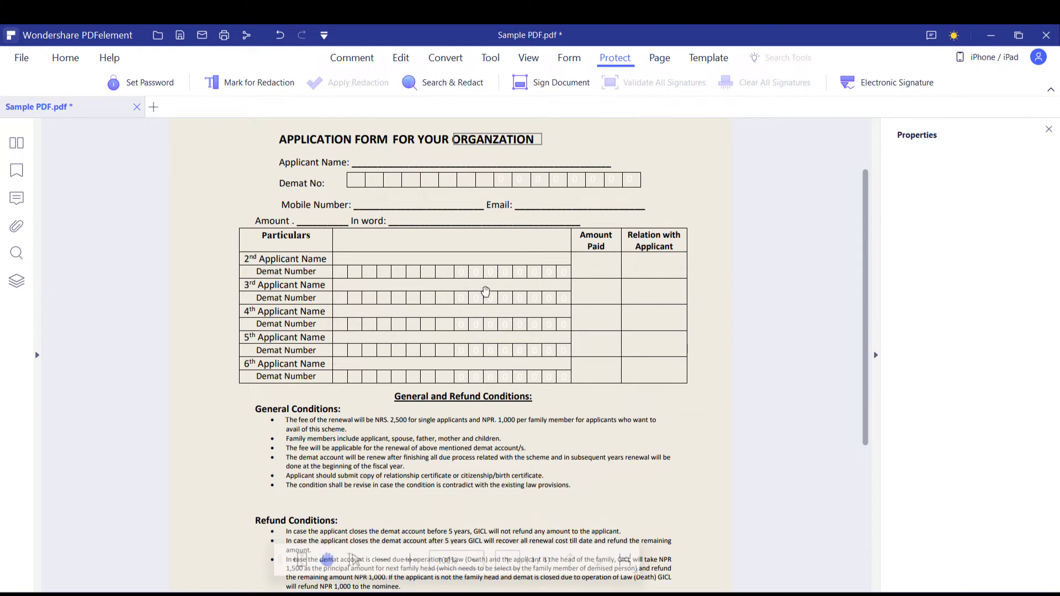
{"action": "left_click", "coordinate": [22, 58]}
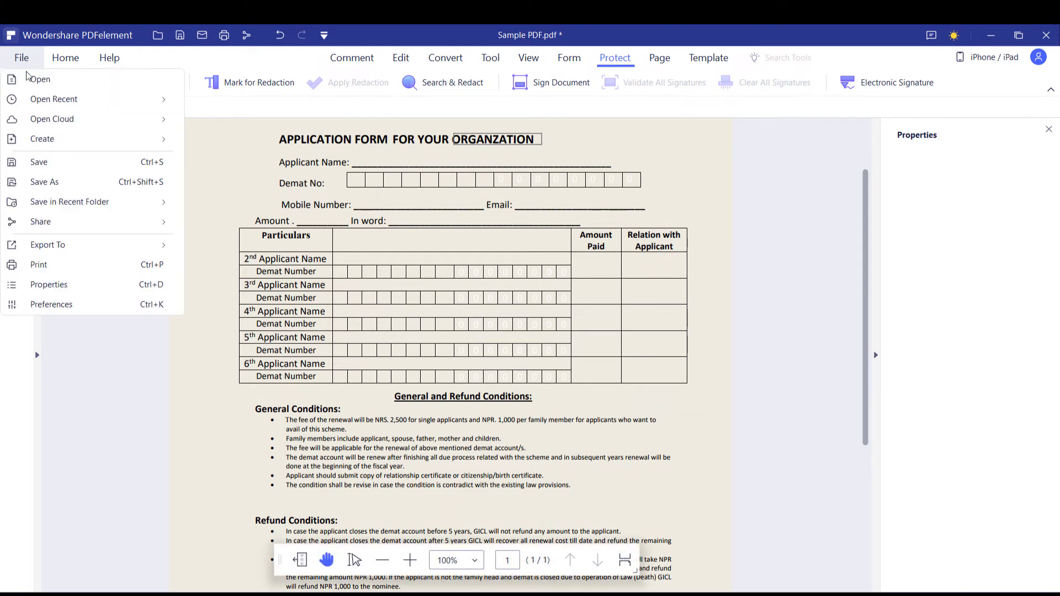
Save Sample PDF, reopen it from File Explorer to check, then close its tab
{"action": "left_click", "coordinate": [61, 163]}
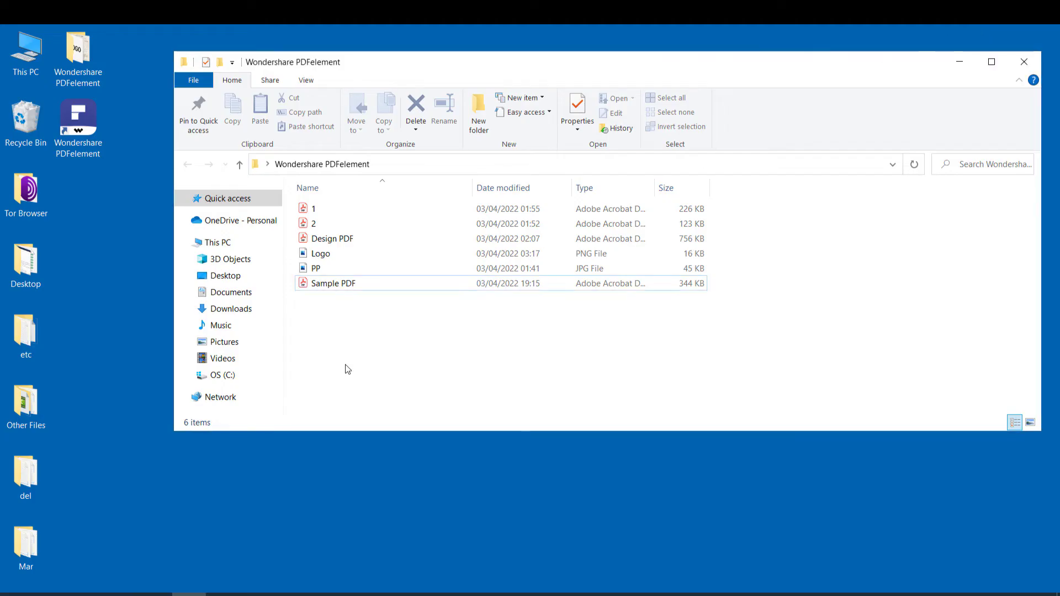
{"action": "left_click", "coordinate": [338, 287]}
{"action": "double_click", "coordinate": [338, 286]}
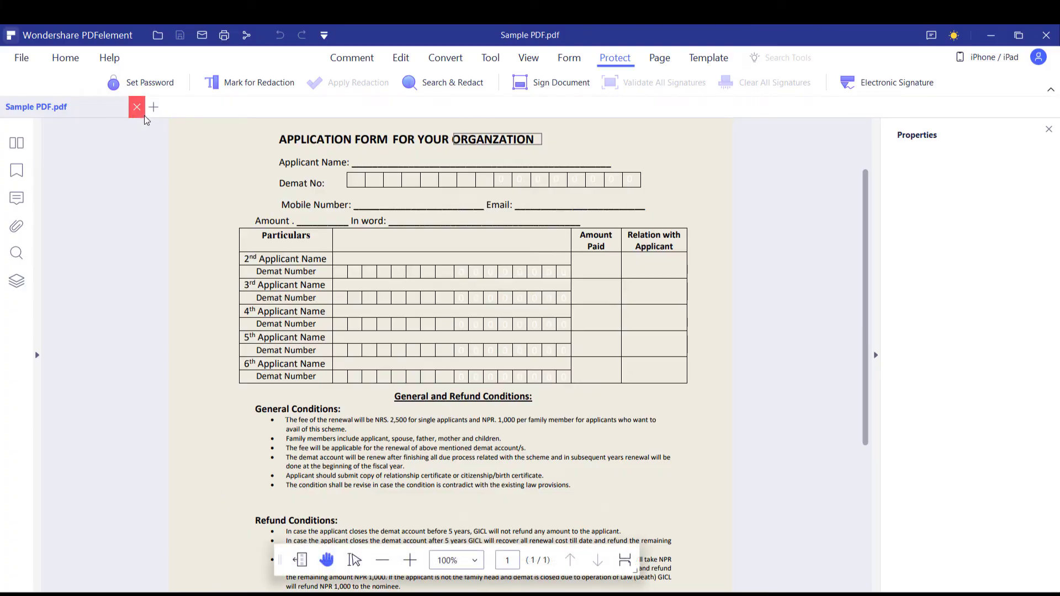
{"action": "left_click", "coordinate": [137, 107]}
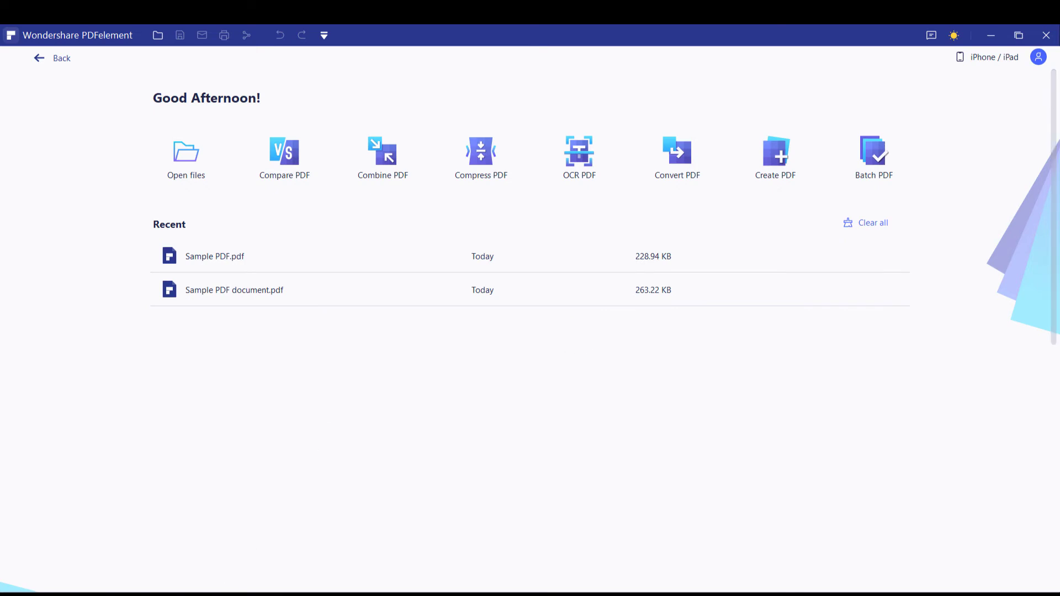
Open Design PDF in PDFelement and zoom out until the whole page fits
{"action": "left_click", "coordinate": [232, 594]}
{"action": "left_click", "coordinate": [317, 252]}
{"action": "left_click_drag", "start_coordinate": [317, 238], "coordinate": [121, 336]}
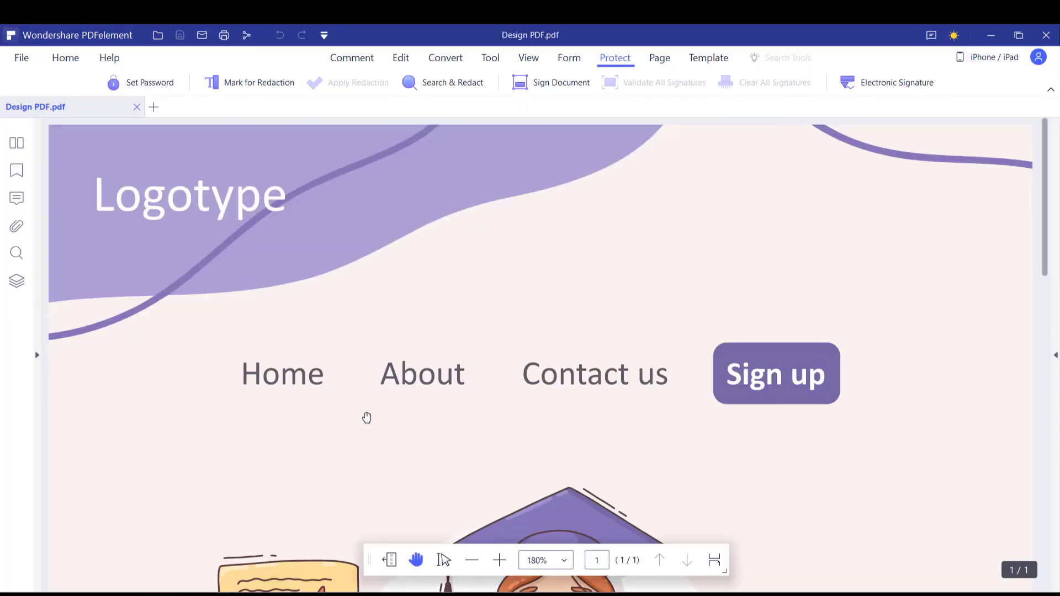
{"action": "left_click", "coordinate": [472, 560]}
{"action": "left_click", "coordinate": [472, 560]}
{"action": "left_click", "coordinate": [472, 560]}
{"action": "left_click", "coordinate": [471, 560]}
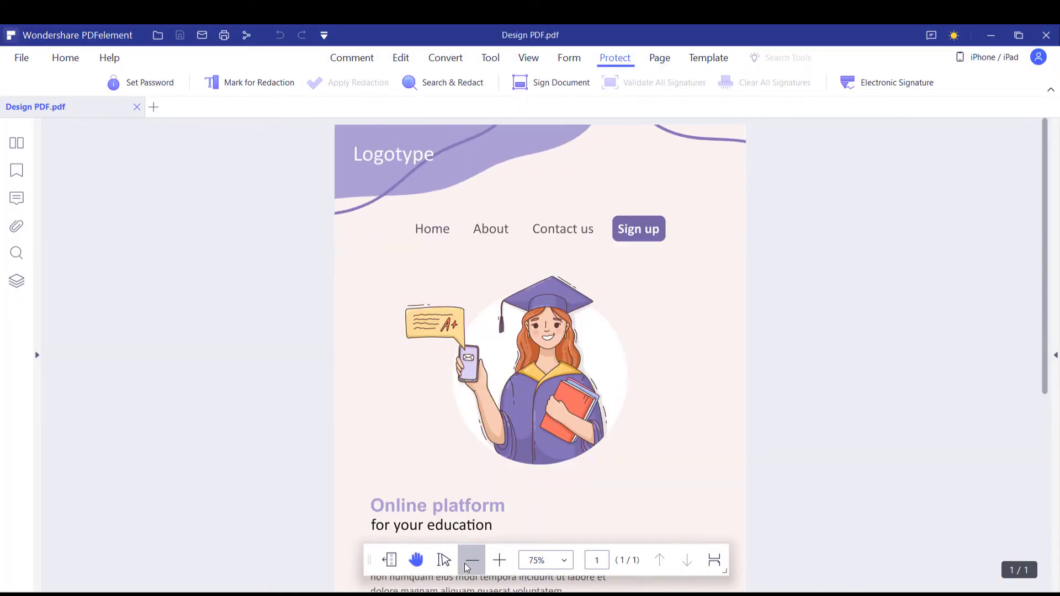
{"action": "left_click", "coordinate": [471, 560]}
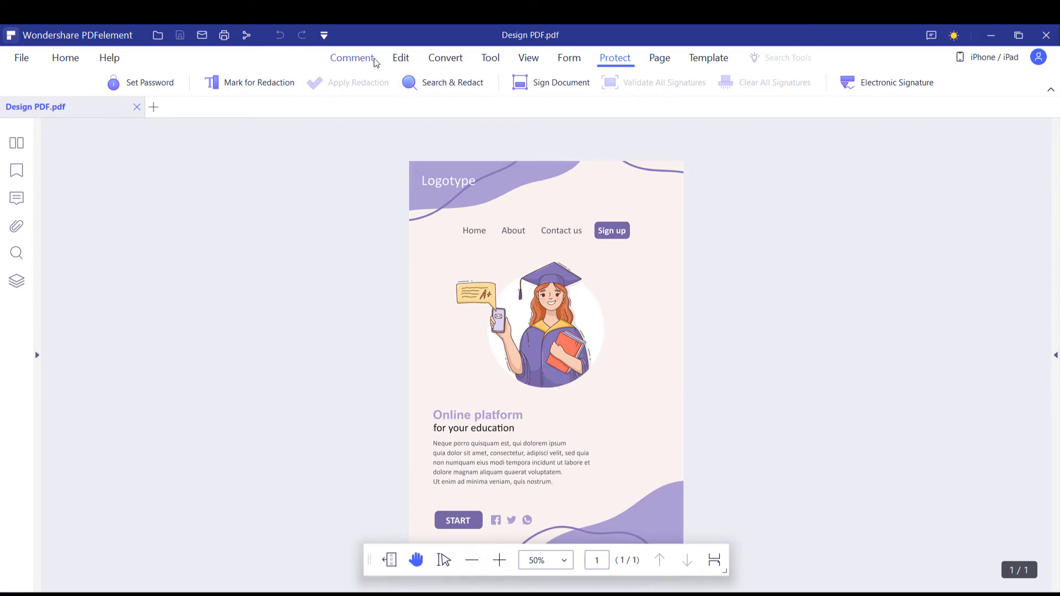
Box the navigation links, circle the phone and scribble around the Online platform text
{"action": "left_click", "coordinate": [351, 58]}
{"action": "left_click", "coordinate": [299, 82]}
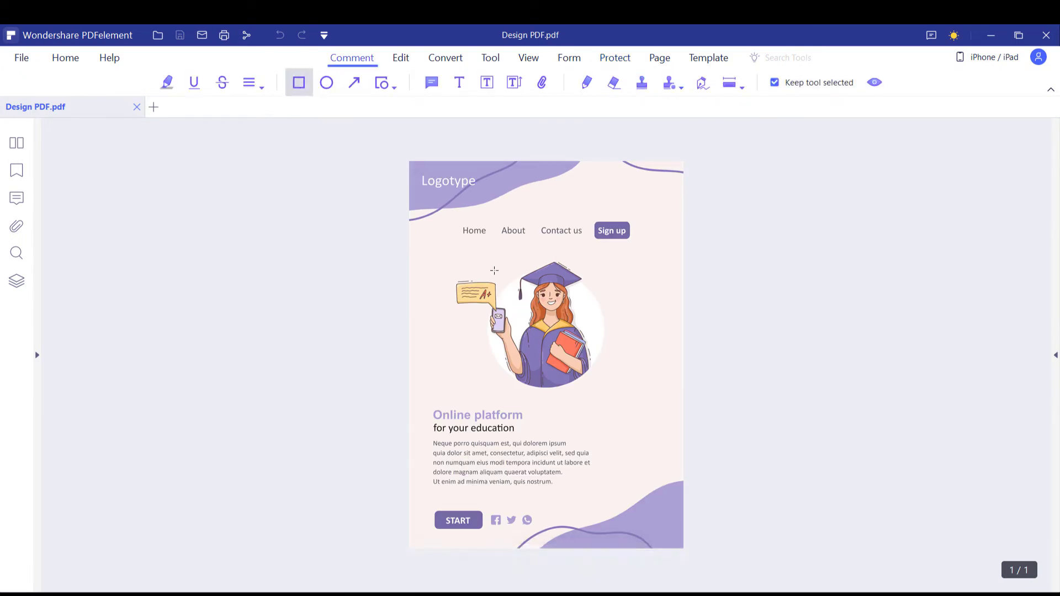
{"action": "left_click_drag", "start_coordinate": [587, 247], "coordinate": [639, 248]}
{"action": "left_click", "coordinate": [327, 83]}
{"action": "left_click_drag", "start_coordinate": [455, 278], "coordinate": [539, 351]}
{"action": "left_click", "coordinate": [586, 83]}
{"action": "left_click_drag", "start_coordinate": [420, 381], "coordinate": [608, 449]}
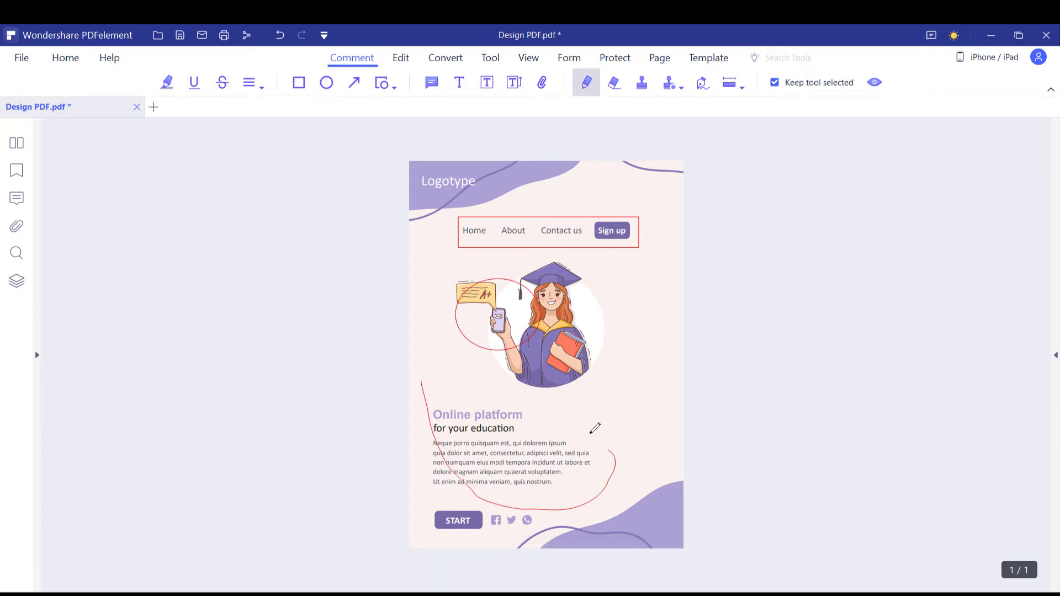
{"action": "left_click", "coordinate": [360, 218]}
Add sticky notes 'Please change this design' and 'Use this text we want you'
{"action": "left_click", "coordinate": [431, 82]}
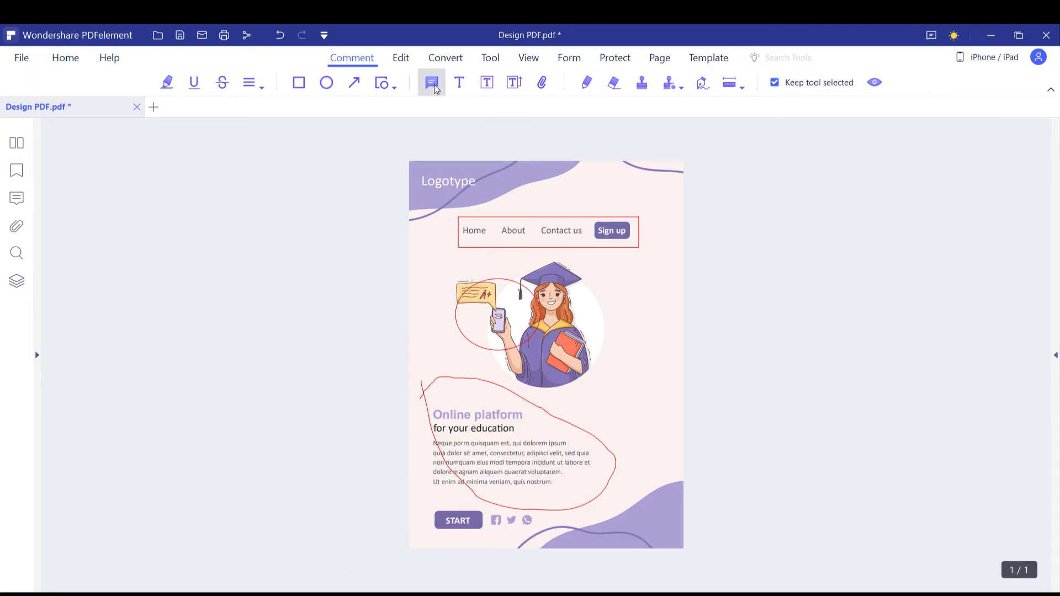
{"action": "left_click", "coordinate": [633, 249]}
{"action": "type", "text": "Pleas"}
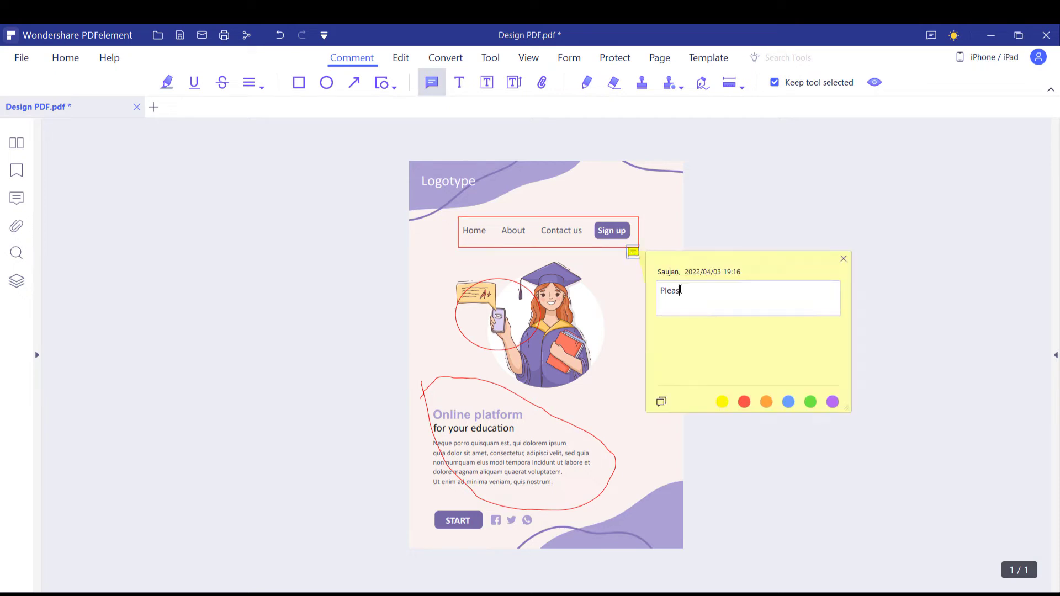
{"action": "type", "text": "e change this design"}
{"action": "left_click", "coordinate": [628, 447]}
{"action": "type", "text": "Use this text we want you"}
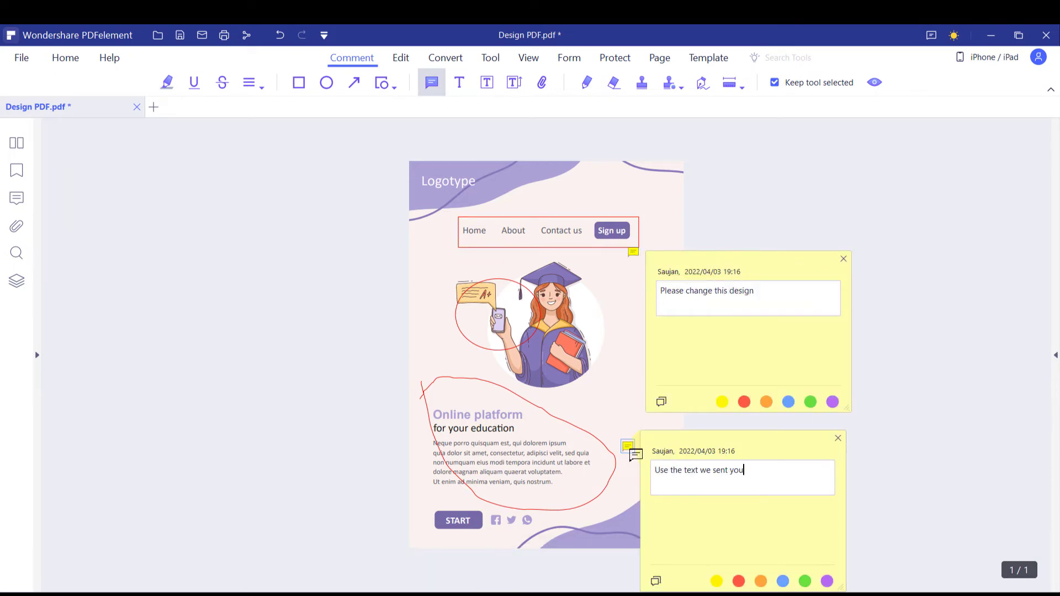
{"action": "left_click", "coordinate": [849, 265]}
{"action": "left_click", "coordinate": [845, 260]}
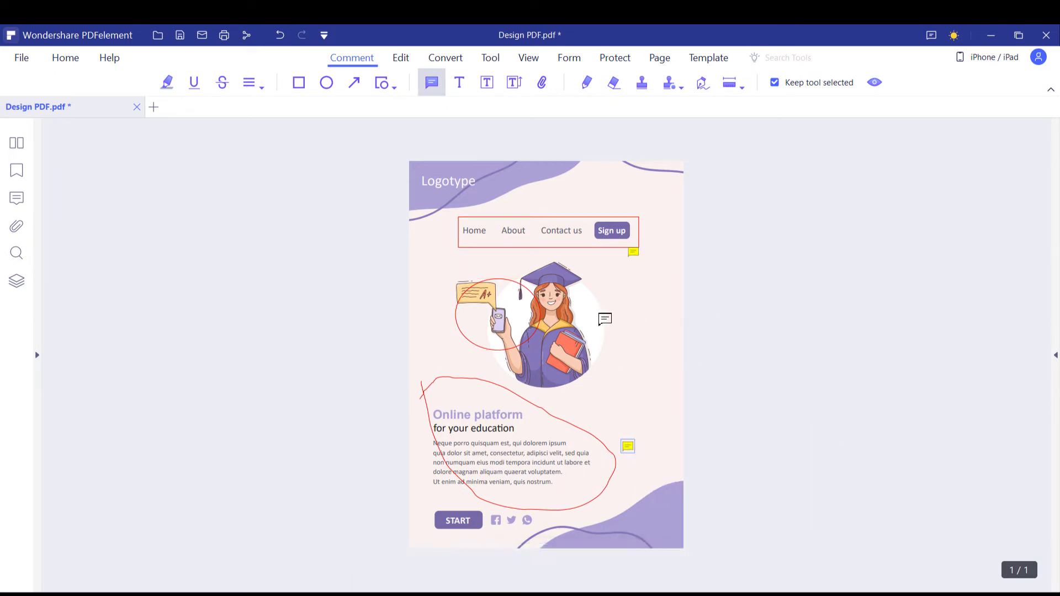
Save Design PDF and open it from its folder in Acrobat Reader
{"action": "key", "text": "ctrl+s"}
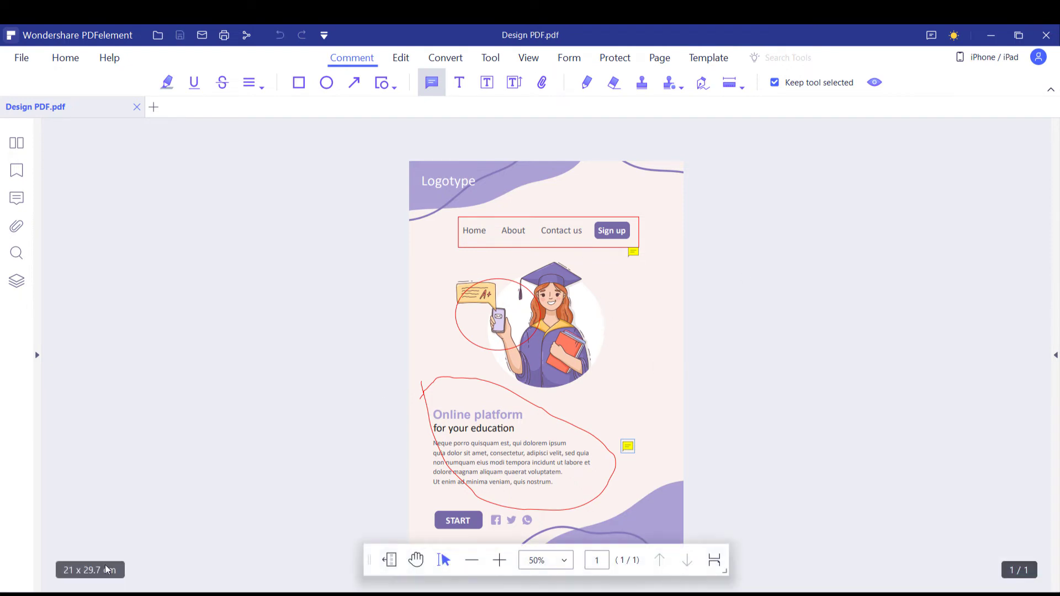
{"action": "left_click", "coordinate": [150, 585]}
{"action": "double_click", "coordinate": [347, 239]}
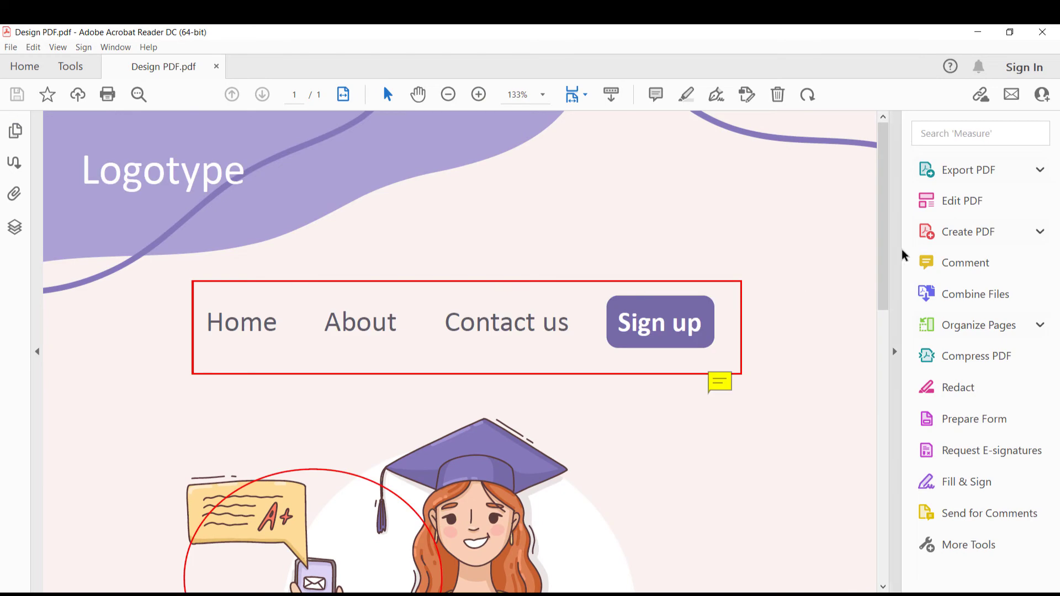
Check the Design PDF annotations in Acrobat Reader at 75% zoom, then close Acrobat
{"action": "left_click", "coordinate": [895, 351]}
{"action": "left_click", "coordinate": [1044, 253]}
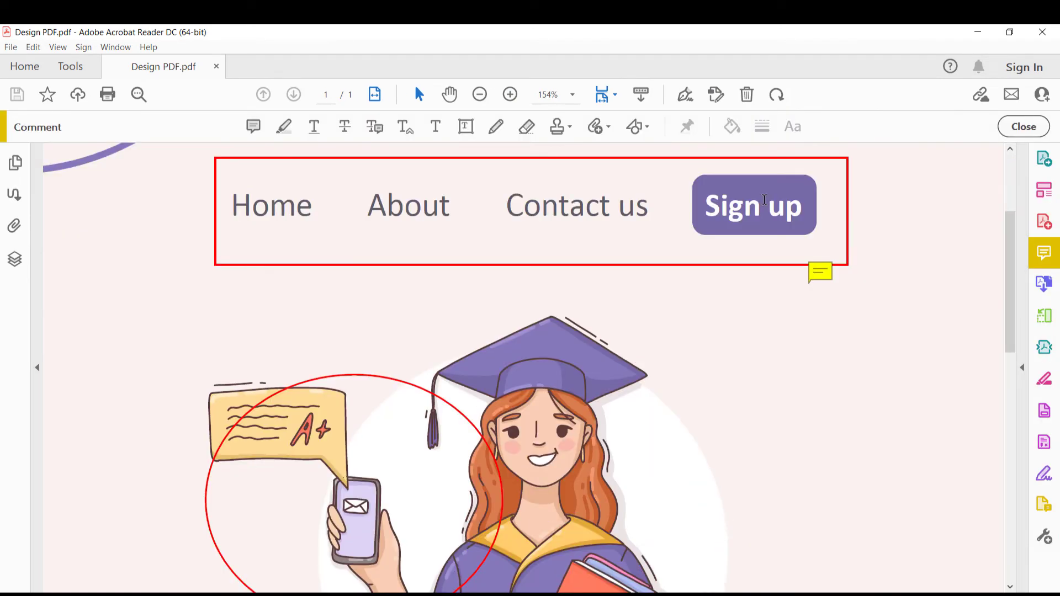
{"action": "scroll", "coordinate": [987, 267], "scroll_direction": "down", "scroll_amount": 10}
{"action": "left_click", "coordinate": [572, 95]}
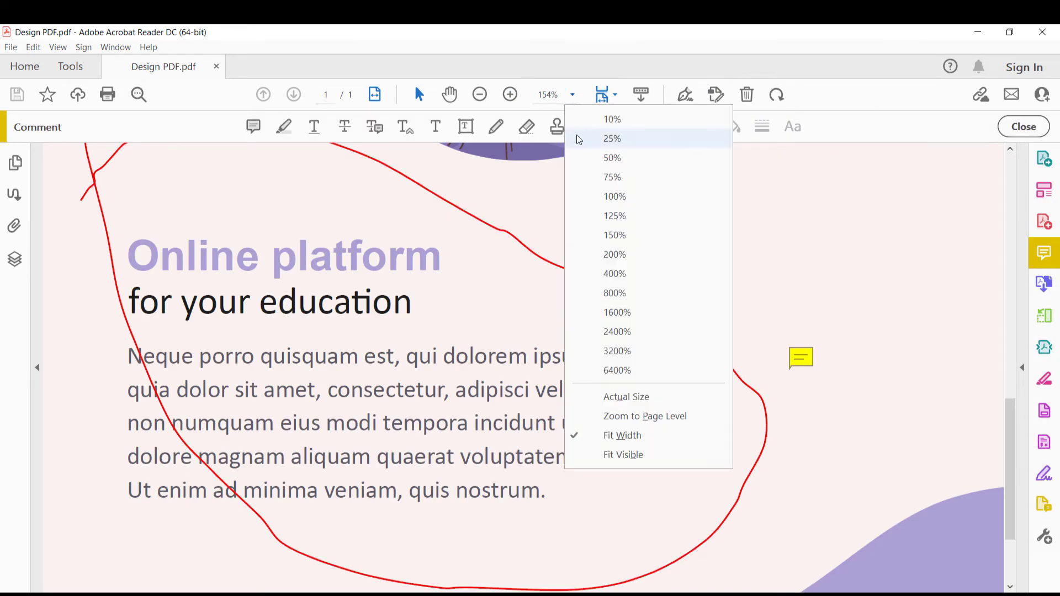
{"action": "left_click", "coordinate": [614, 175]}
{"action": "scroll", "coordinate": [651, 331], "scroll_direction": "up", "scroll_amount": 4}
{"action": "left_click", "coordinate": [1057, 28]}
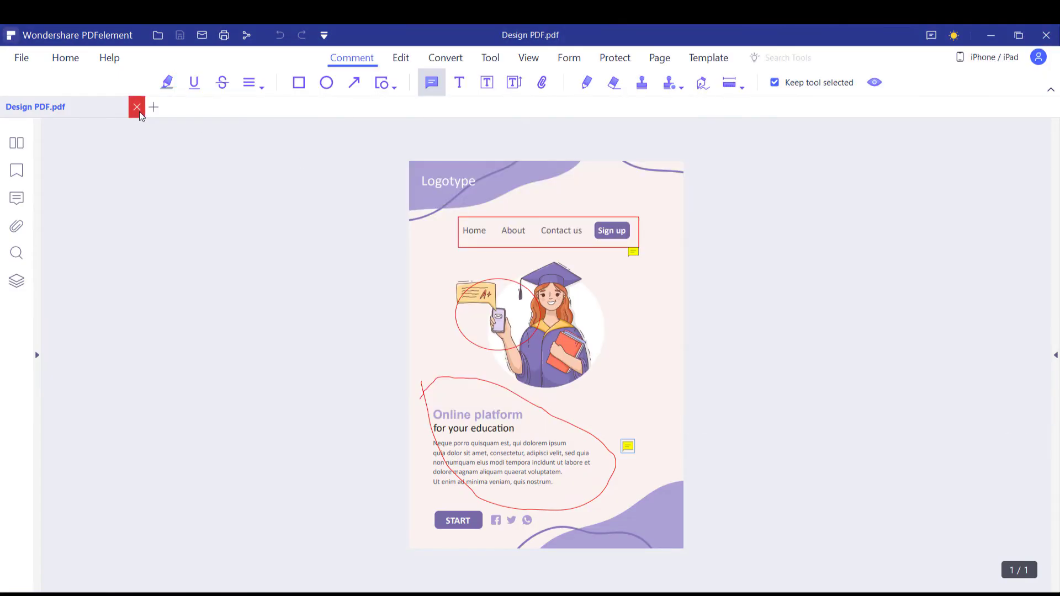
Close Design PDF and preview forms 1 and 2 in Acrobat Reader
{"action": "left_click", "coordinate": [137, 107]}
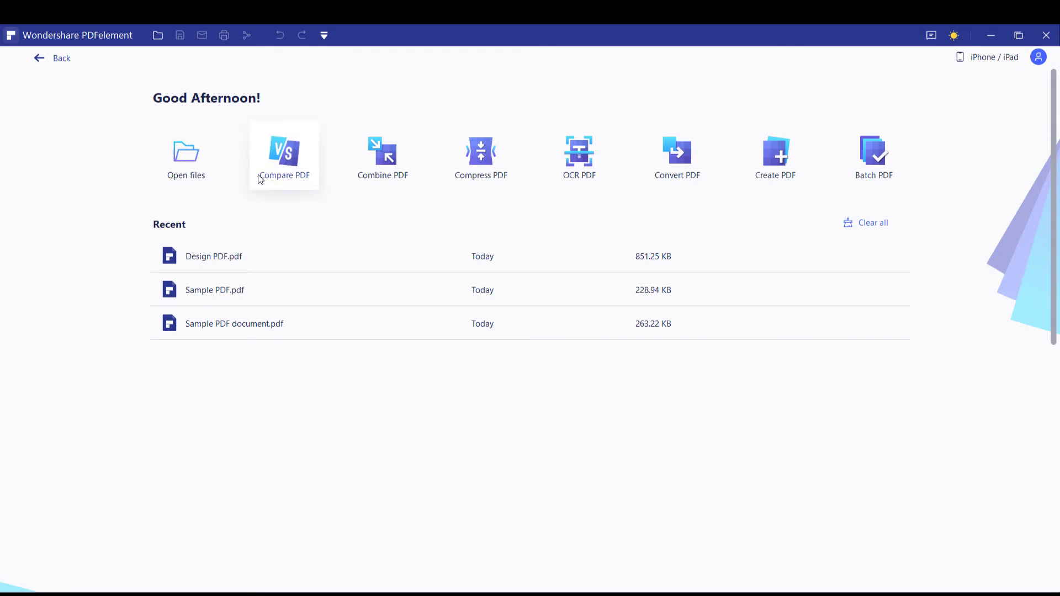
{"action": "left_click", "coordinate": [991, 35]}
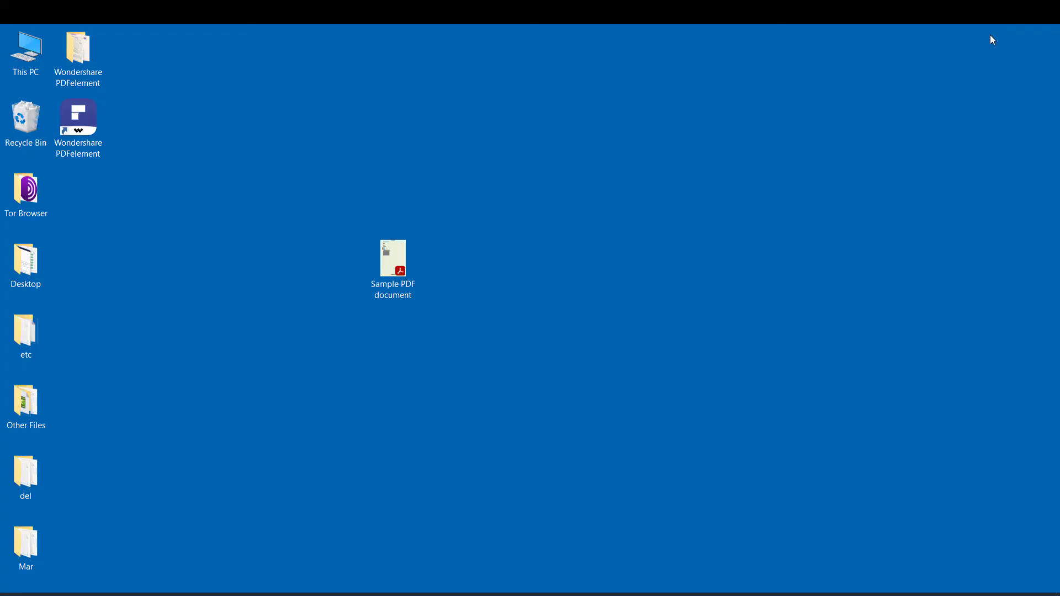
{"action": "double_click", "coordinate": [94, 57]}
{"action": "left_click", "coordinate": [319, 210]}
{"action": "double_click", "coordinate": [317, 208]}
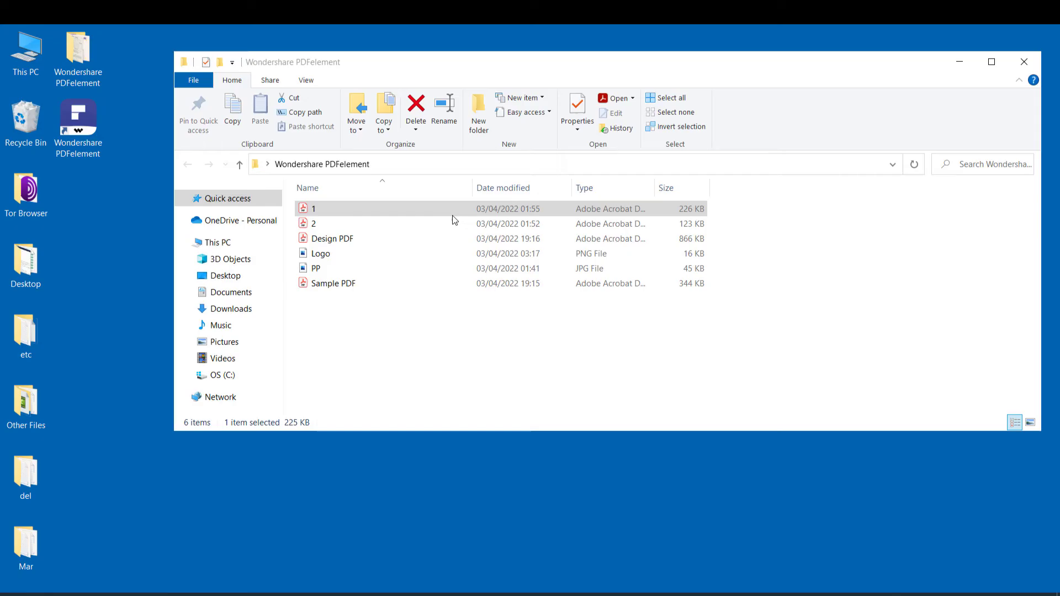
{"action": "left_click", "coordinate": [356, 223]}
{"action": "double_click", "coordinate": [356, 223]}
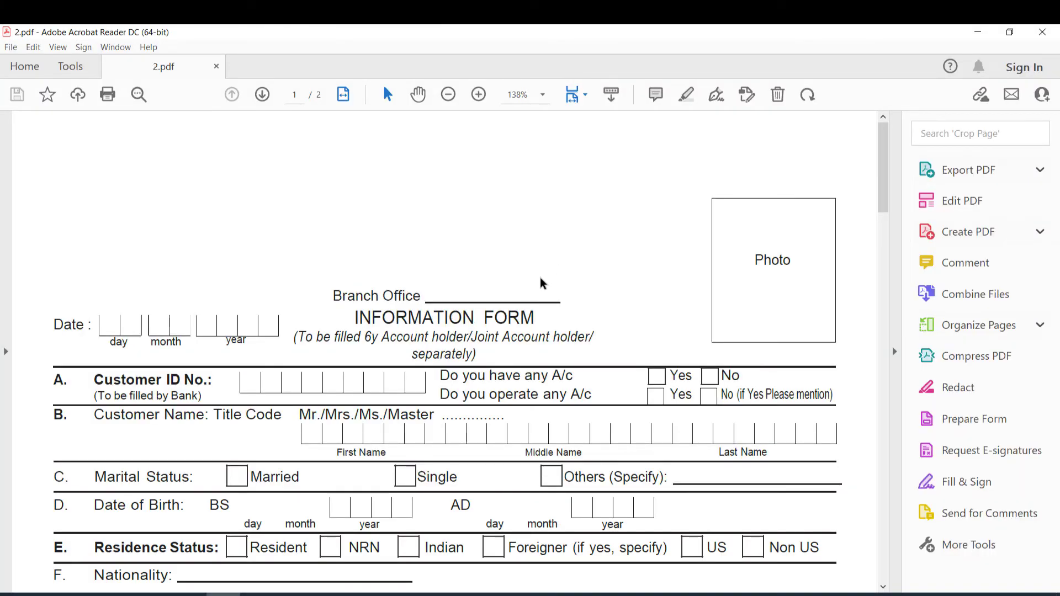
{"action": "left_click", "coordinate": [1043, 32]}
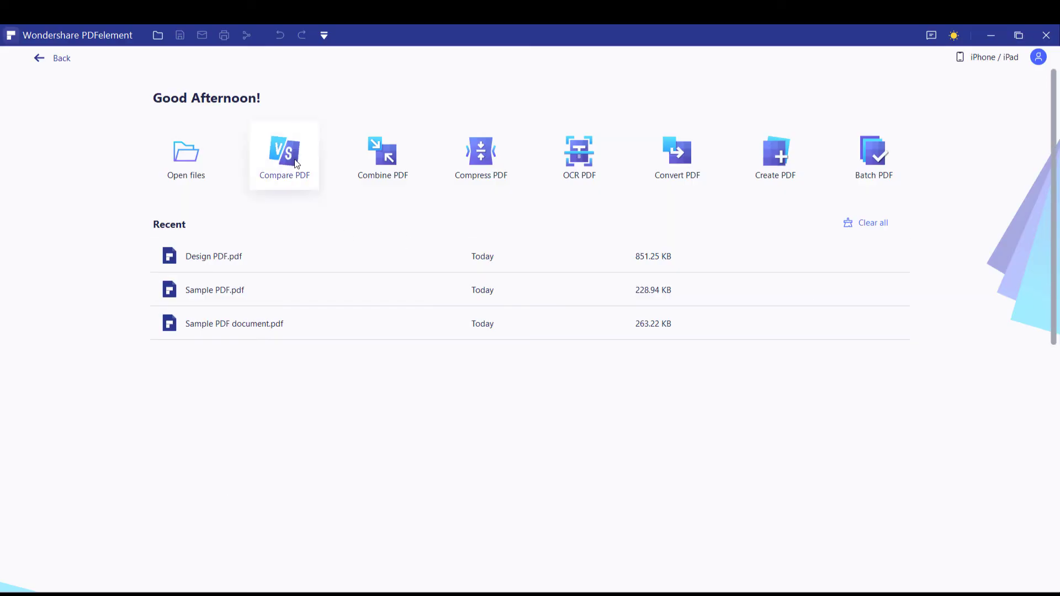
Compare 1.pdf as the old file against 2.pdf as the new file, then close the results
{"action": "left_click", "coordinate": [296, 164]}
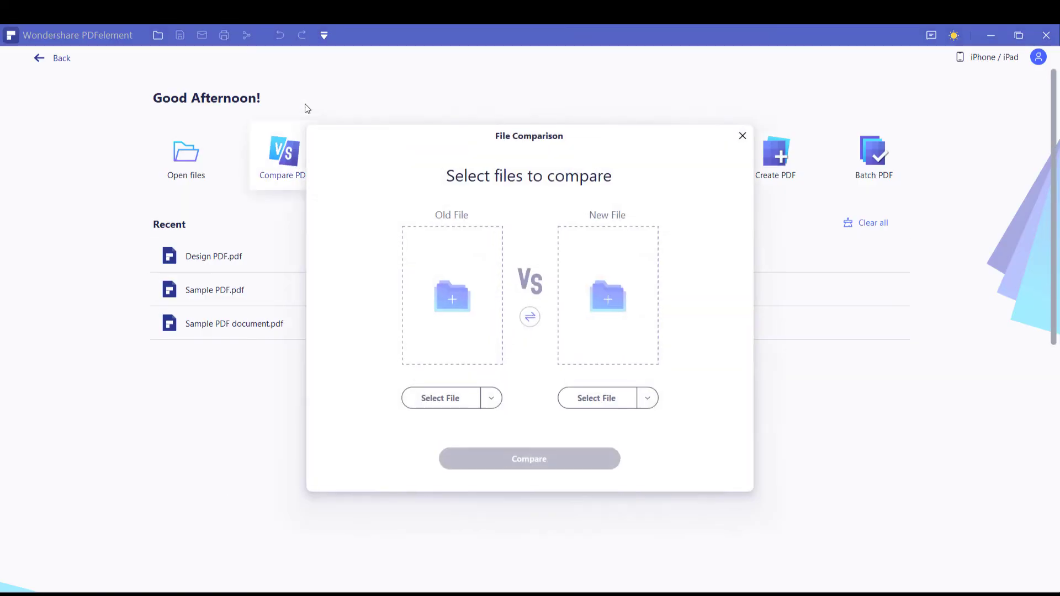
{"action": "left_click", "coordinate": [416, 399]}
{"action": "double_click", "coordinate": [470, 259]}
{"action": "left_click", "coordinate": [596, 398]}
{"action": "double_click", "coordinate": [550, 259]}
{"action": "left_click", "coordinate": [542, 467]}
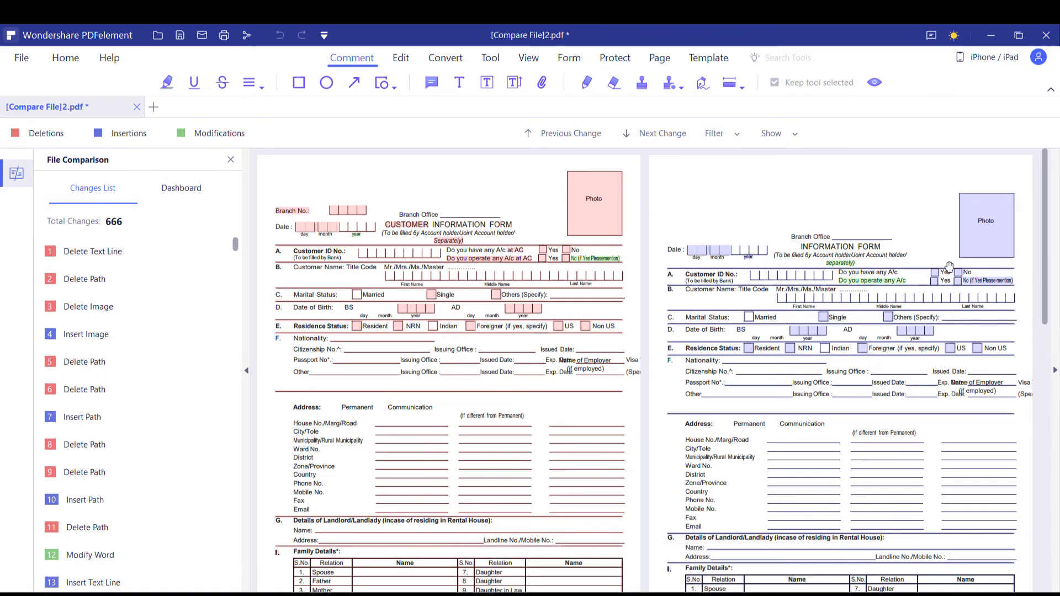
{"action": "scroll", "coordinate": [1058, 210], "scroll_direction": "down", "scroll_amount": 8}
{"action": "scroll", "coordinate": [643, 283], "scroll_direction": "up", "scroll_amount": 8}
{"action": "left_click", "coordinate": [135, 109]}
Discard the comparison and list 2.pdf, 1.pdf and Sample PDF.pdf for combining, 2.pdf first
{"action": "left_click", "coordinate": [569, 335]}
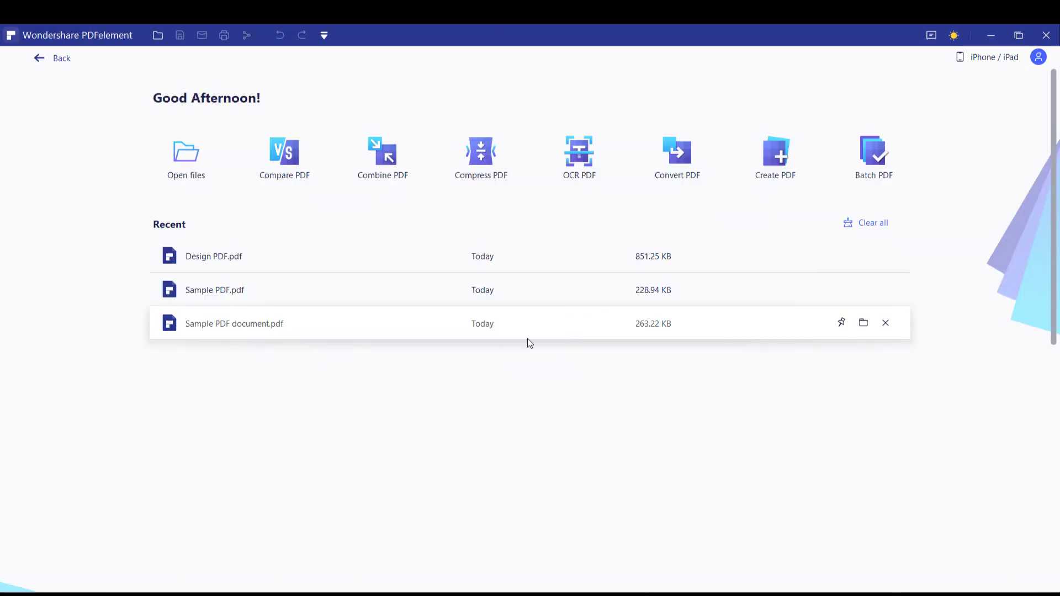
{"action": "left_click", "coordinate": [388, 165]}
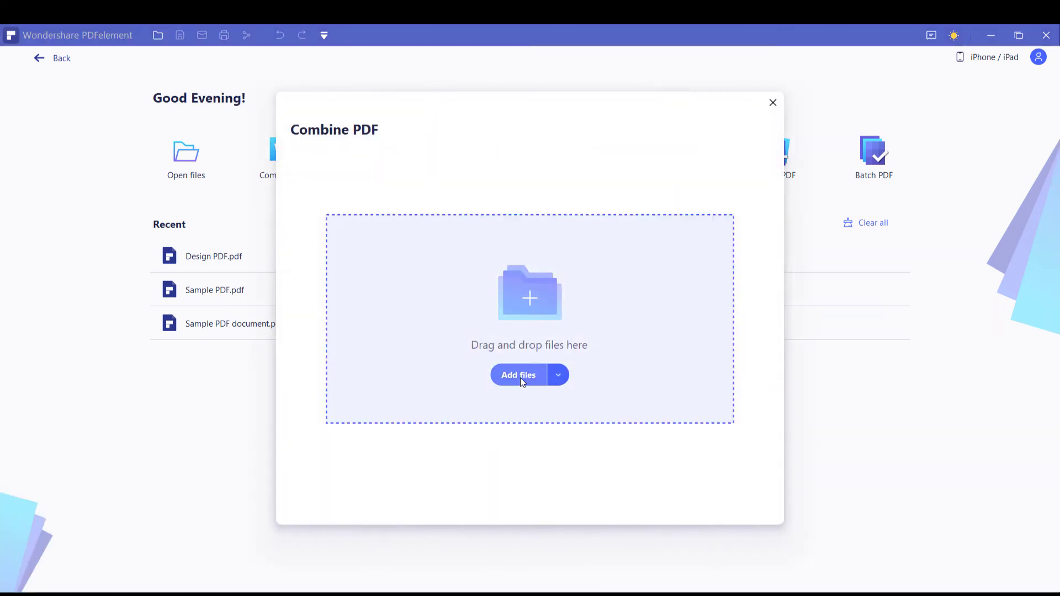
{"action": "left_click", "coordinate": [523, 376]}
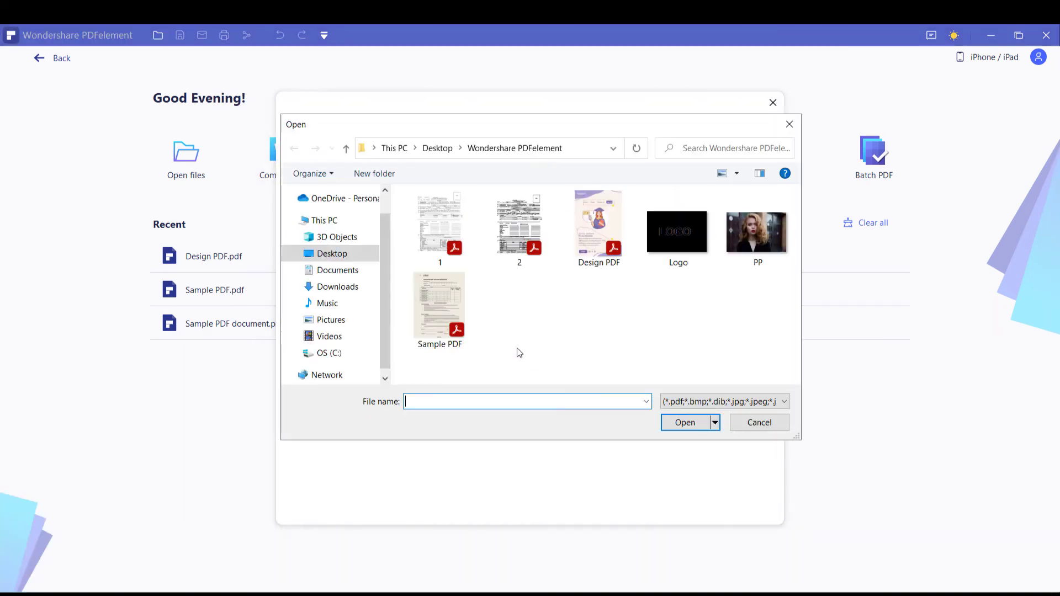
{"action": "left_click", "coordinate": [440, 226]}
{"action": "left_click", "coordinate": [519, 227], "text": "ctrl"}
{"action": "left_click", "coordinate": [440, 306], "text": "ctrl"}
{"action": "left_click", "coordinate": [685, 422]}
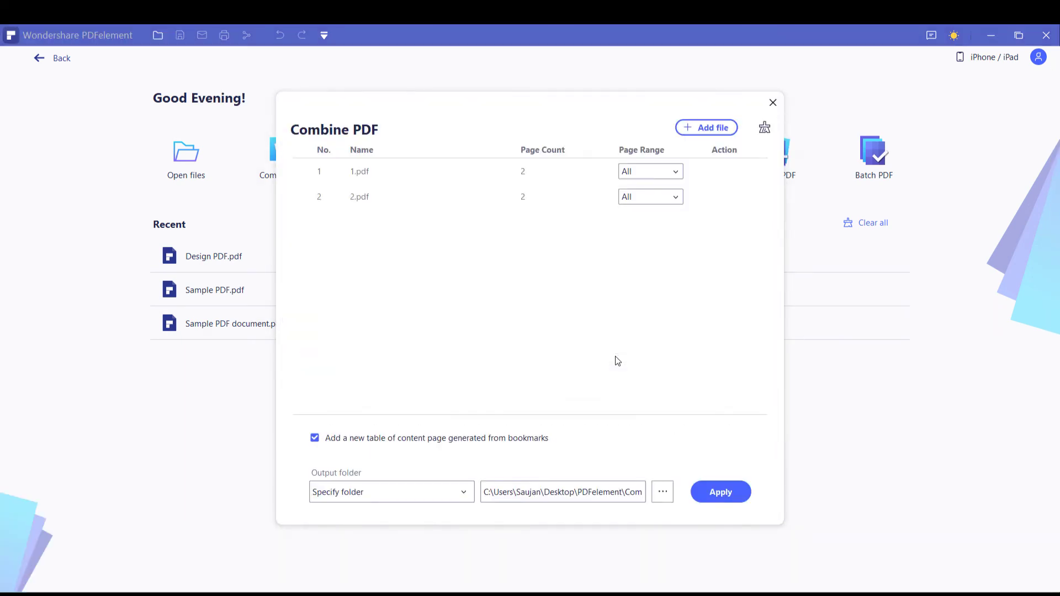
{"action": "left_click_drag", "start_coordinate": [318, 206], "coordinate": [307, 168]}
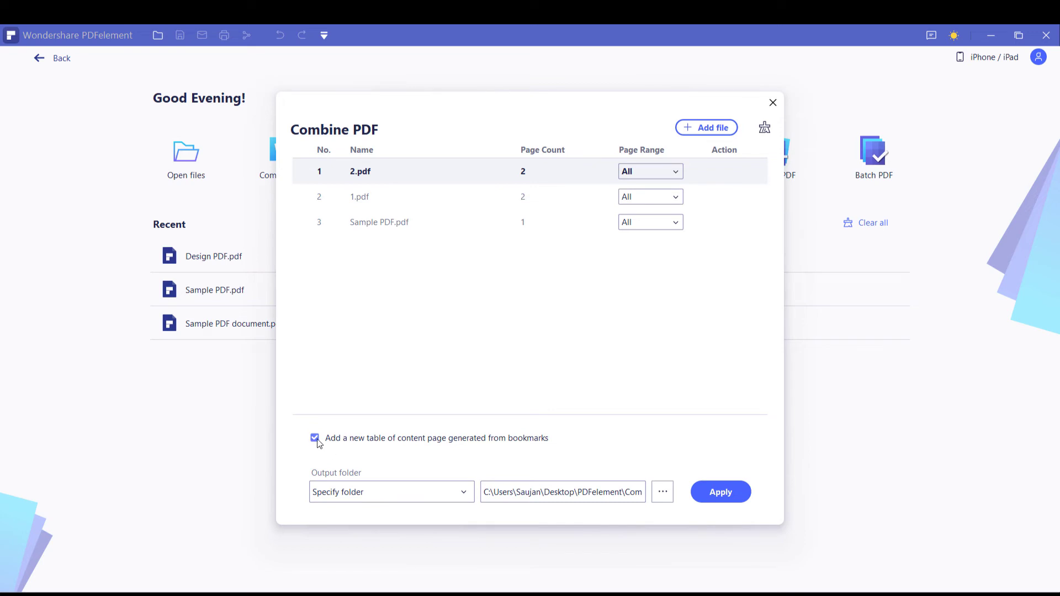
Merge the listed files into Combine.pdf on the Desktop and close it
{"action": "left_click", "coordinate": [704, 492]}
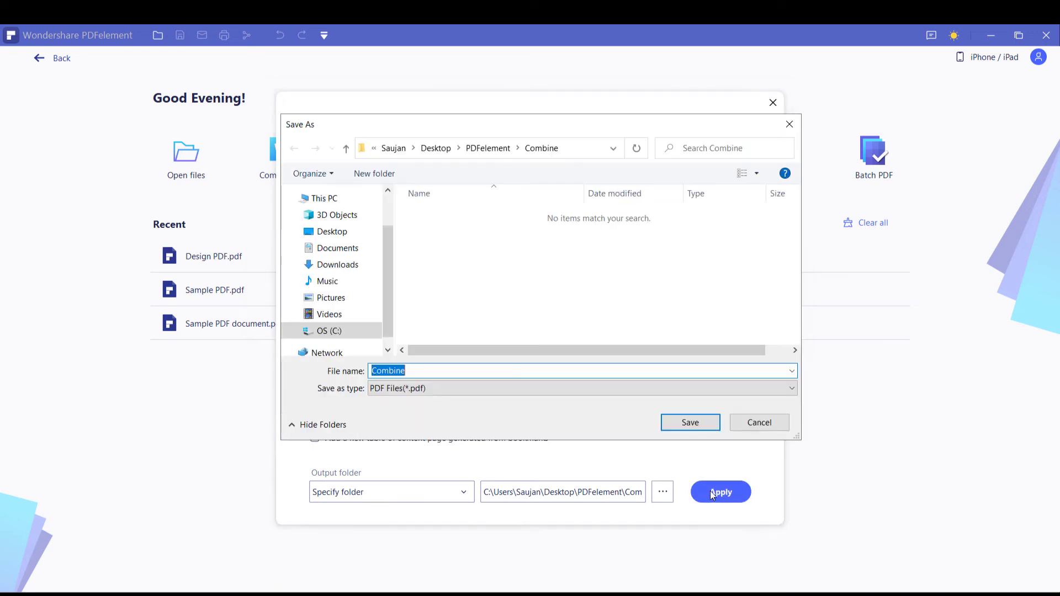
{"action": "left_click", "coordinate": [341, 235]}
{"action": "left_click", "coordinate": [687, 424]}
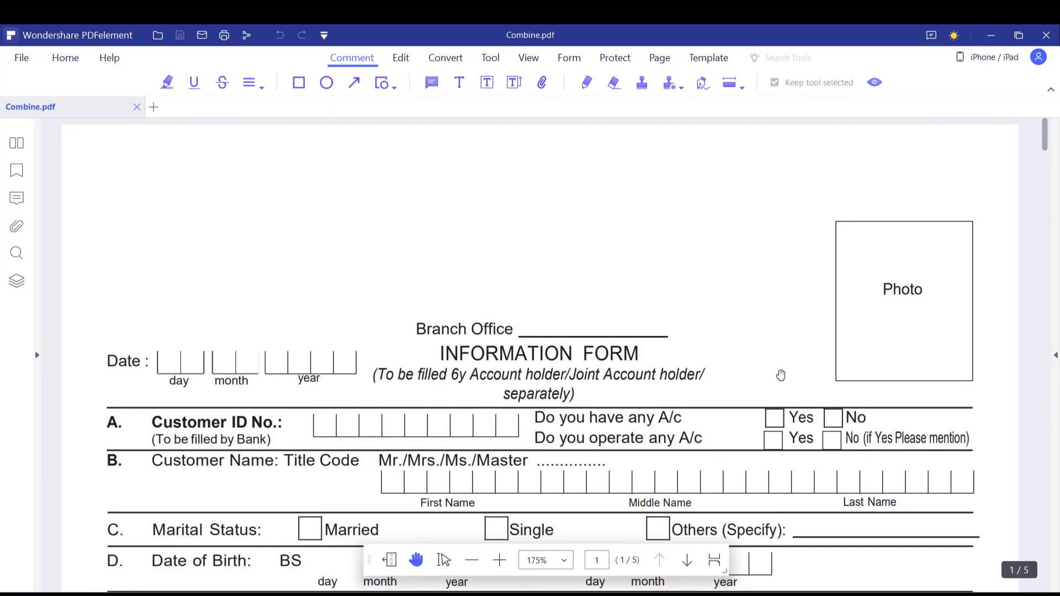
{"action": "mouse_move", "coordinate": [1051, 143]}
{"action": "left_mouse_down"}
{"action": "mouse_move", "coordinate": [1050, 460]}
{"action": "mouse_move", "coordinate": [1045, 132]}
{"action": "left_mouse_up"}
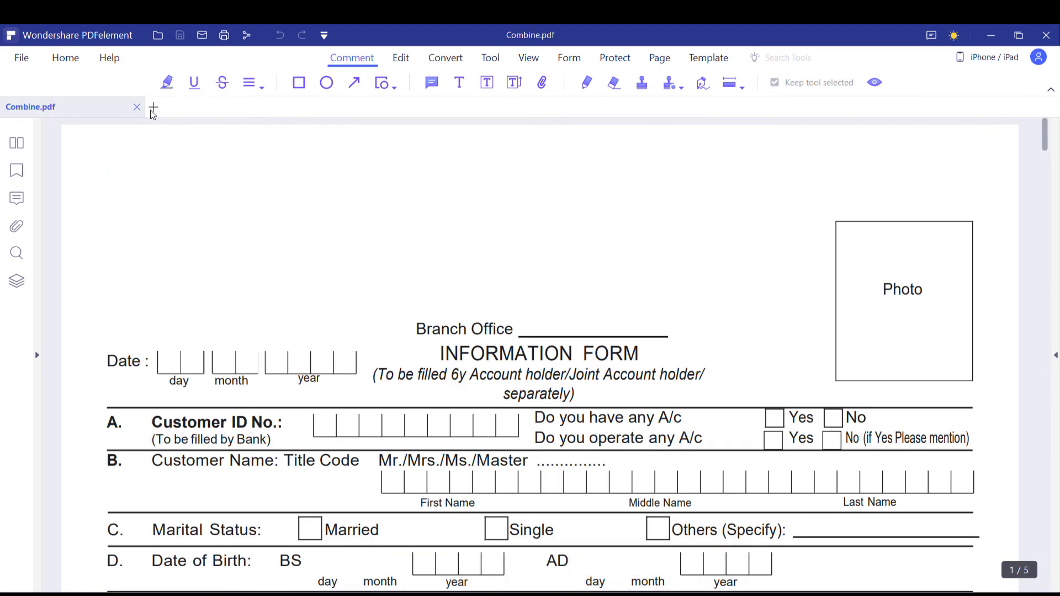
{"action": "left_click", "coordinate": [136, 106]}
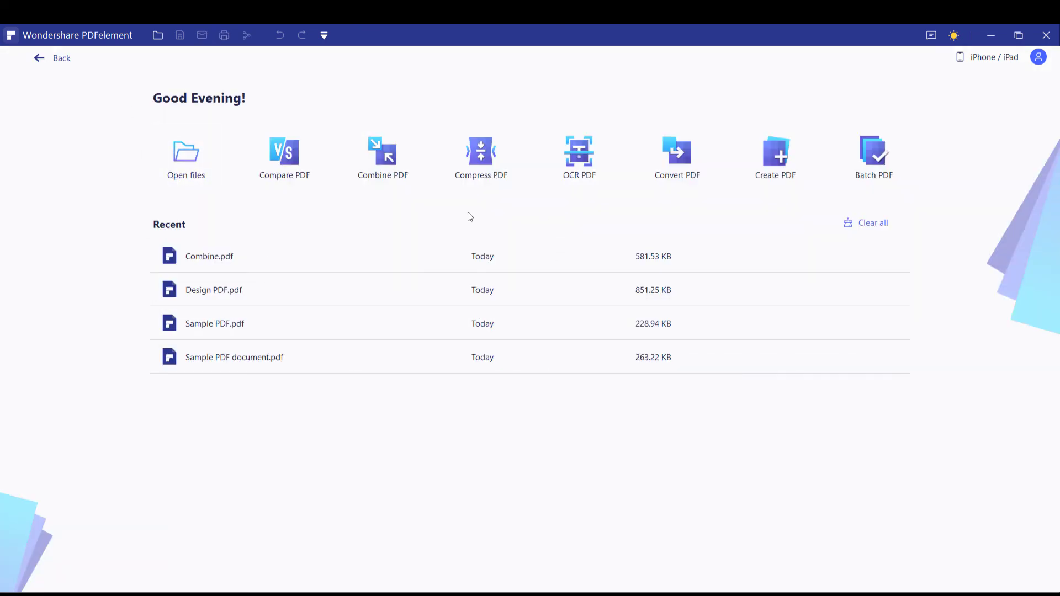
Compress Combine.pdf at the Low level after trying Medium and High
{"action": "left_click", "coordinate": [479, 164]}
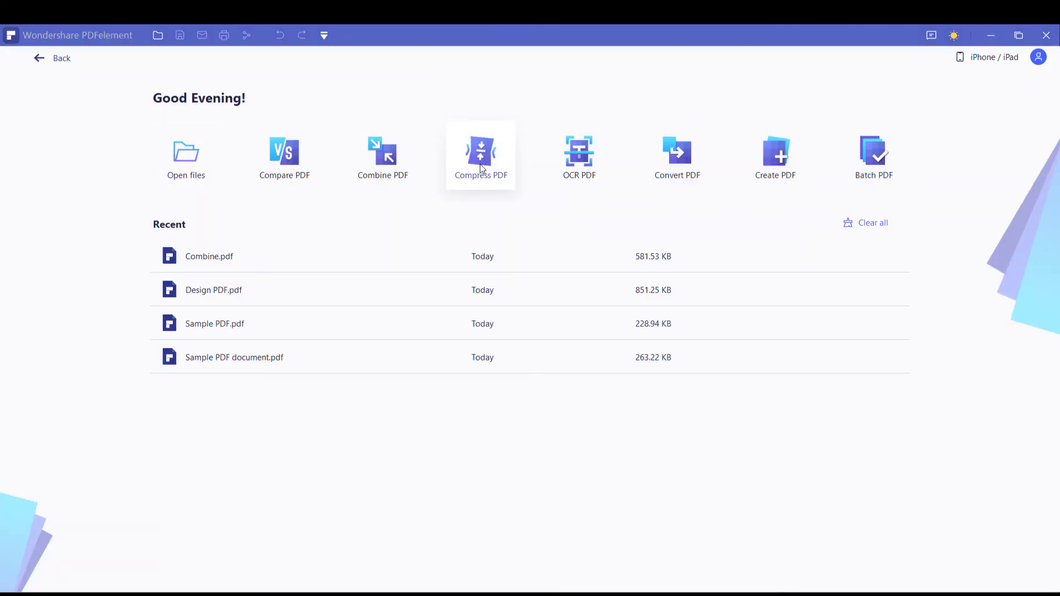
{"action": "double_click", "coordinate": [289, 197]}
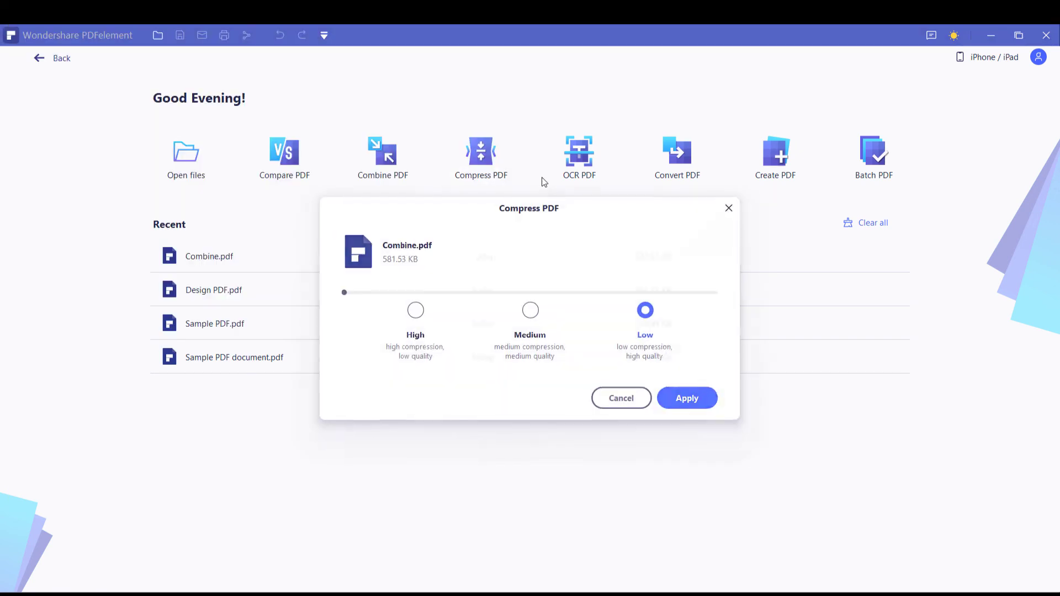
{"action": "left_click", "coordinate": [529, 314]}
{"action": "left_click", "coordinate": [415, 311]}
{"action": "left_click", "coordinate": [651, 315]}
{"action": "left_click", "coordinate": [701, 399]}
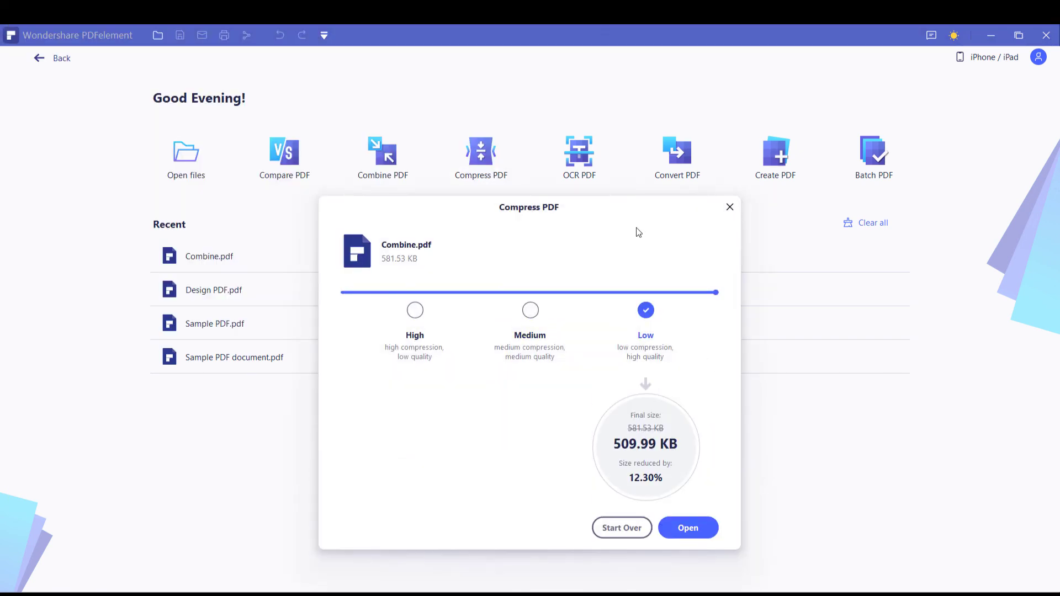
Run OCR on Combine.pdf, downloading the required OCR component
{"action": "left_click", "coordinate": [728, 209]}
{"action": "left_click", "coordinate": [569, 164]}
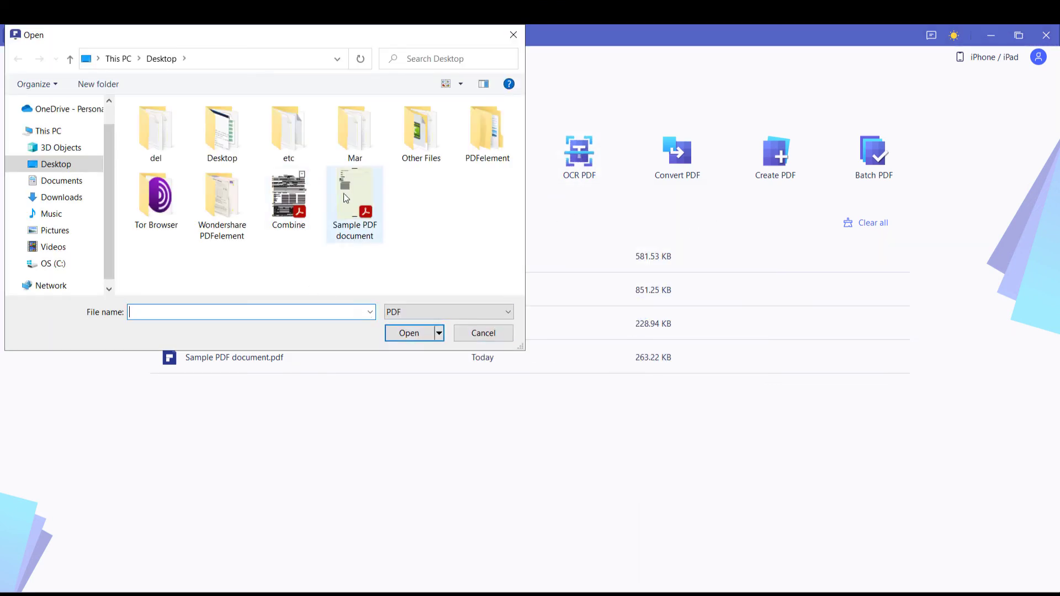
{"action": "double_click", "coordinate": [289, 202]}
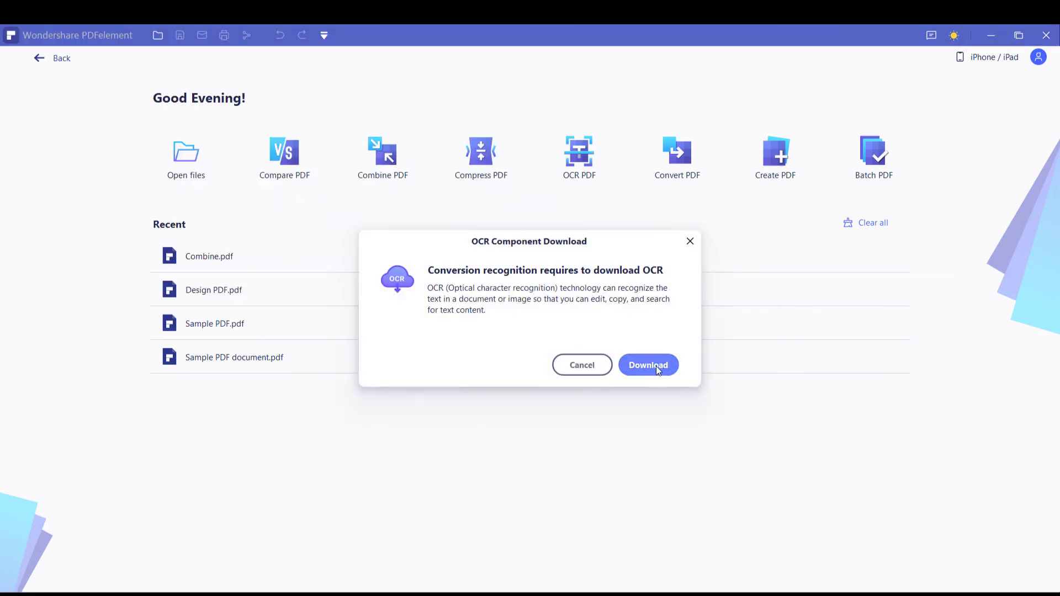
{"action": "left_click", "coordinate": [648, 365]}
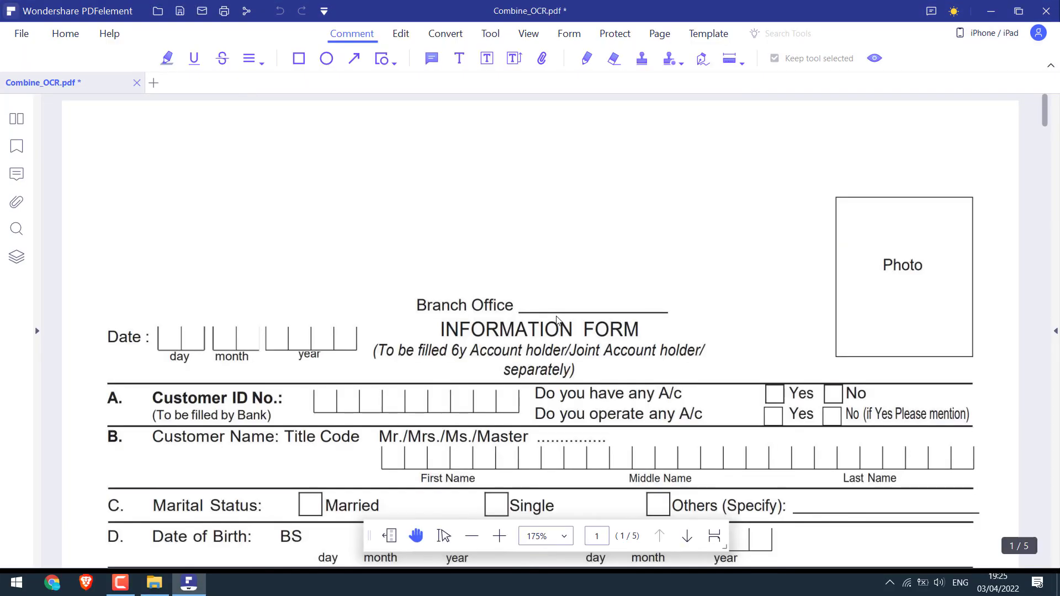
{"action": "scroll", "coordinate": [560, 278], "scroll_direction": "down", "scroll_amount": 3}
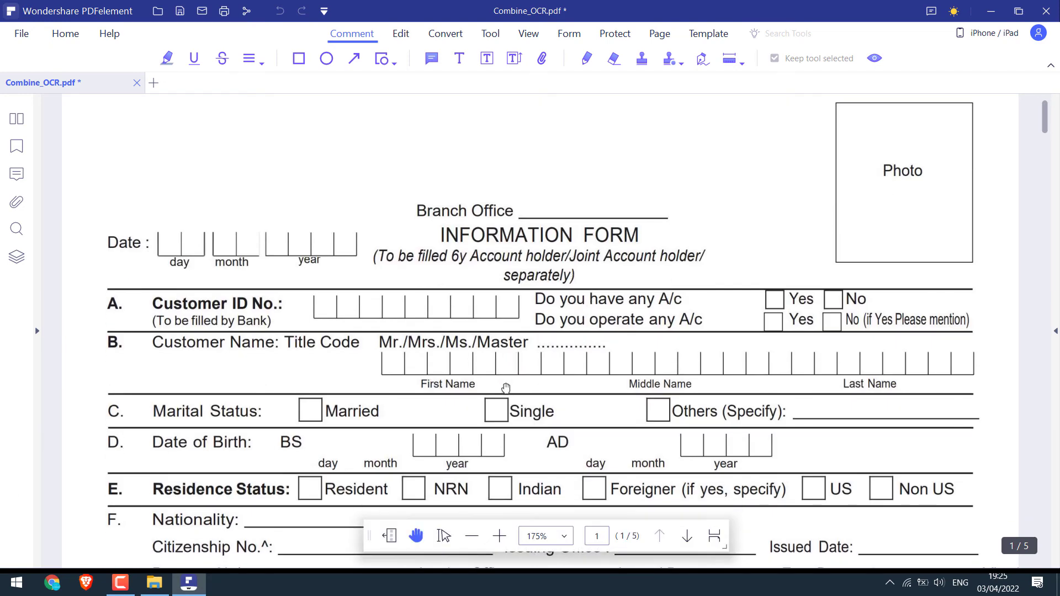
{"action": "scroll", "coordinate": [508, 389], "scroll_direction": "down", "scroll_amount": 10}
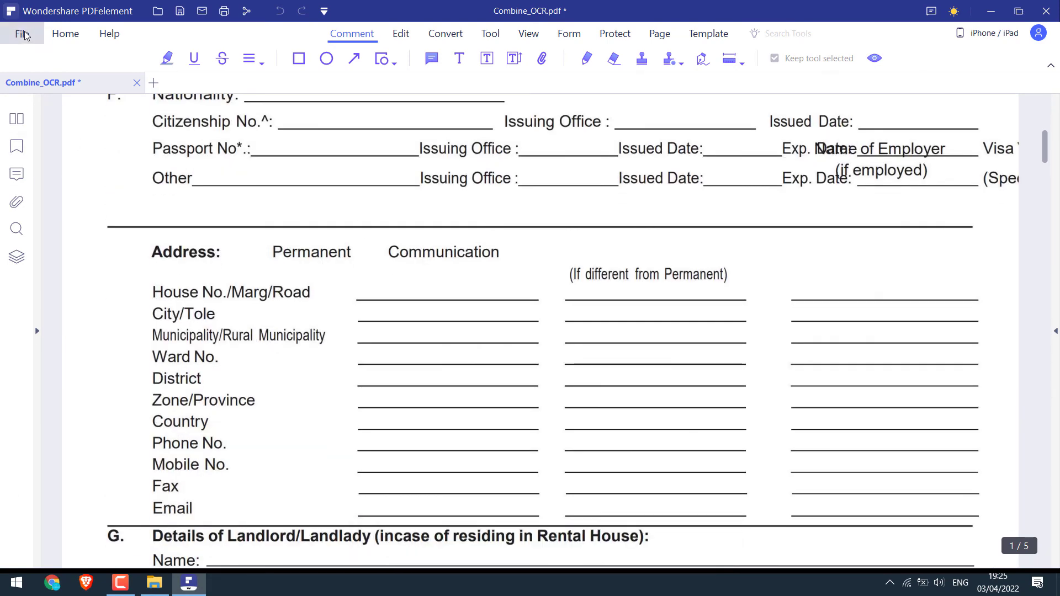
Save the recognised document as a copy, Combine_OCR.pdf, on the Desktop
{"action": "left_click", "coordinate": [21, 34]}
{"action": "left_click", "coordinate": [83, 155]}
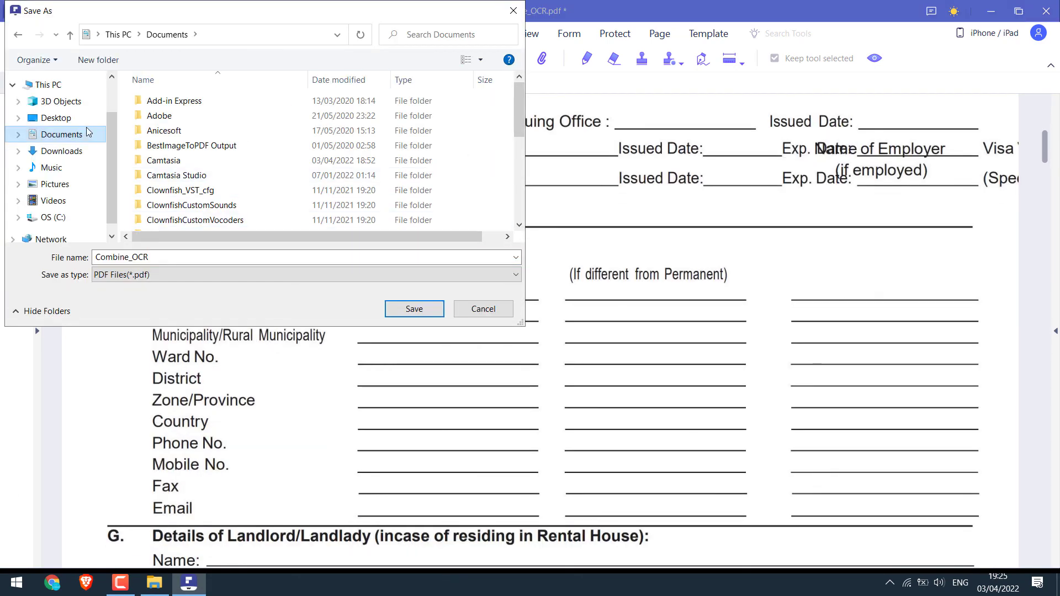
{"action": "left_click", "coordinate": [55, 117]}
{"action": "left_click", "coordinate": [415, 309]}
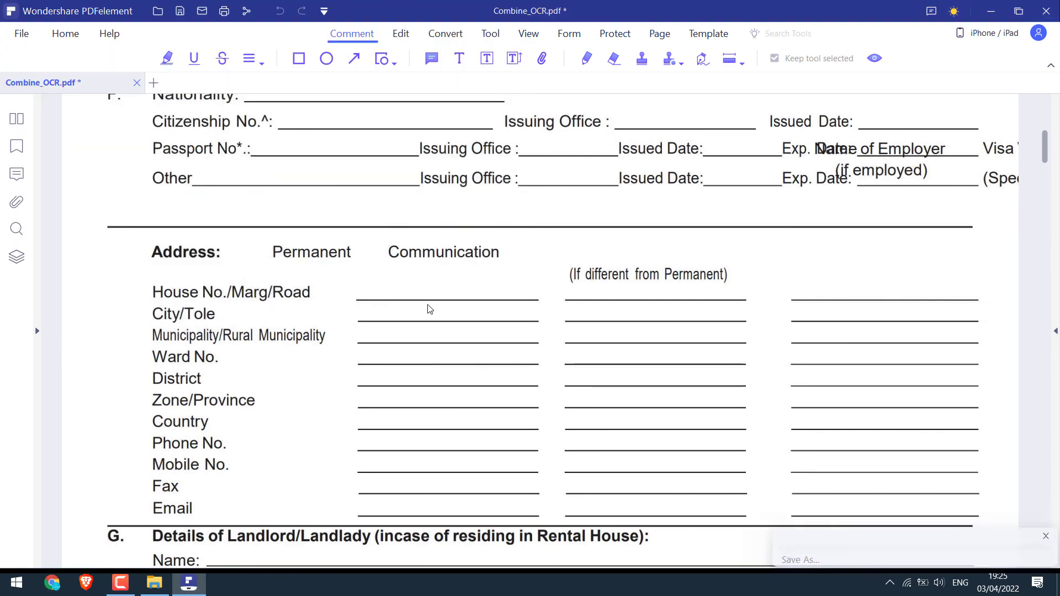
Set up Sample PDF document for conversion to Word (*.docx)
{"action": "left_click", "coordinate": [147, 83]}
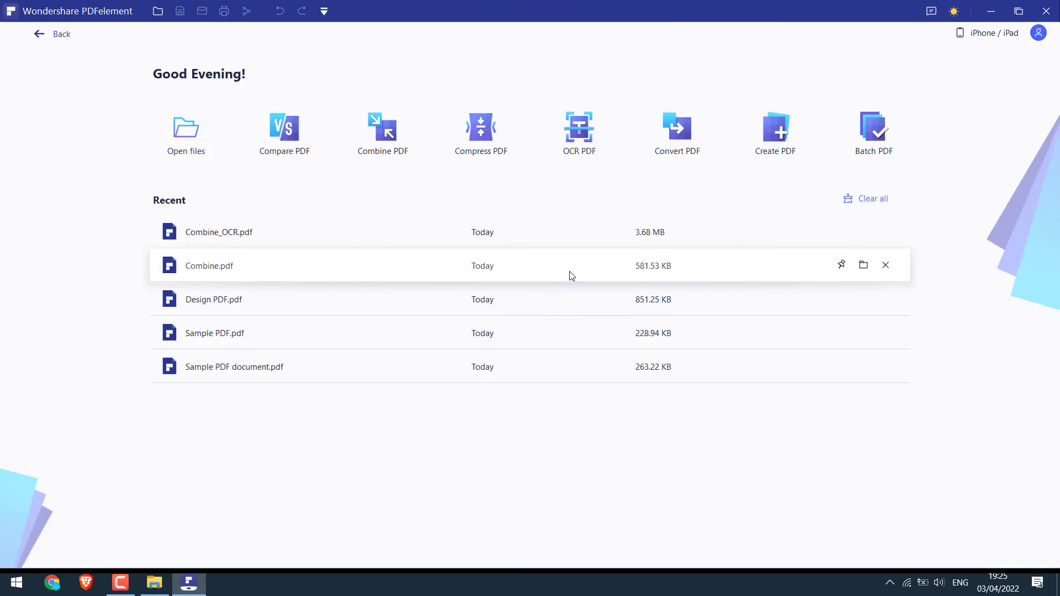
{"action": "left_click", "coordinate": [675, 133]}
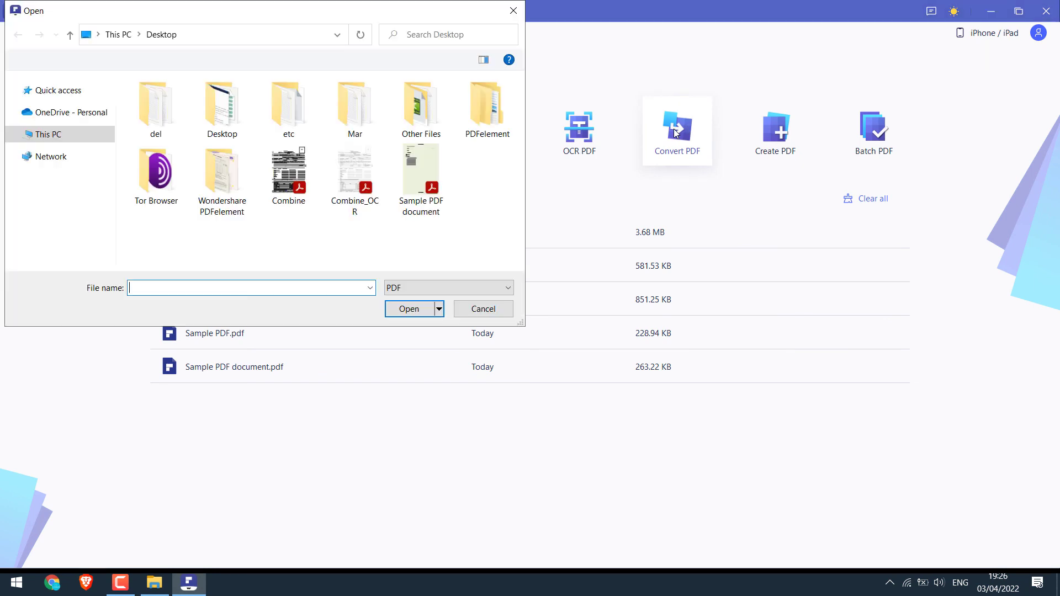
{"action": "double_click", "coordinate": [429, 159]}
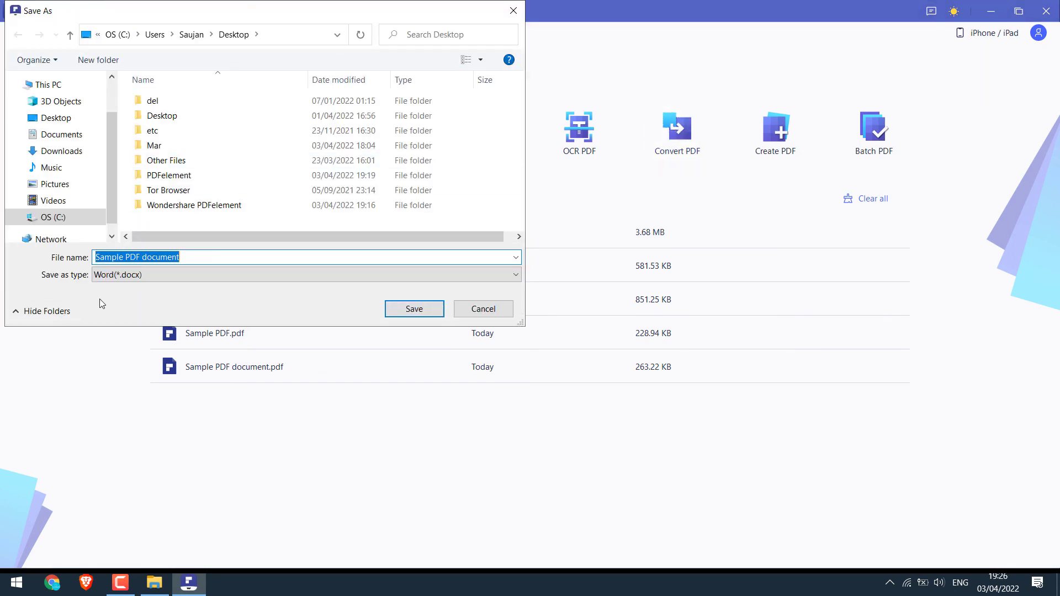
{"action": "left_click", "coordinate": [118, 276]}
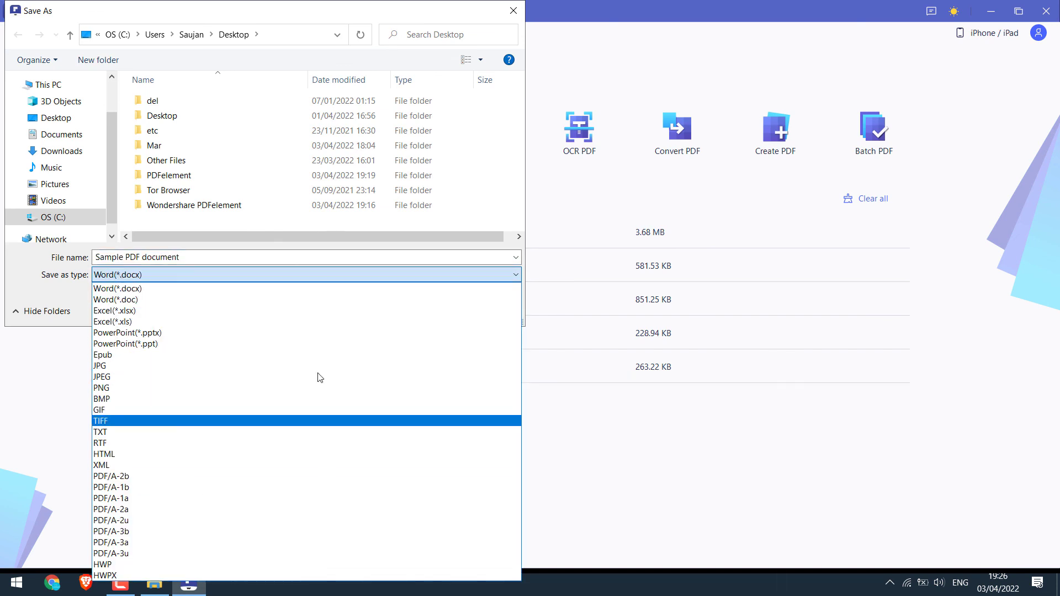
{"action": "left_click", "coordinate": [505, 18]}
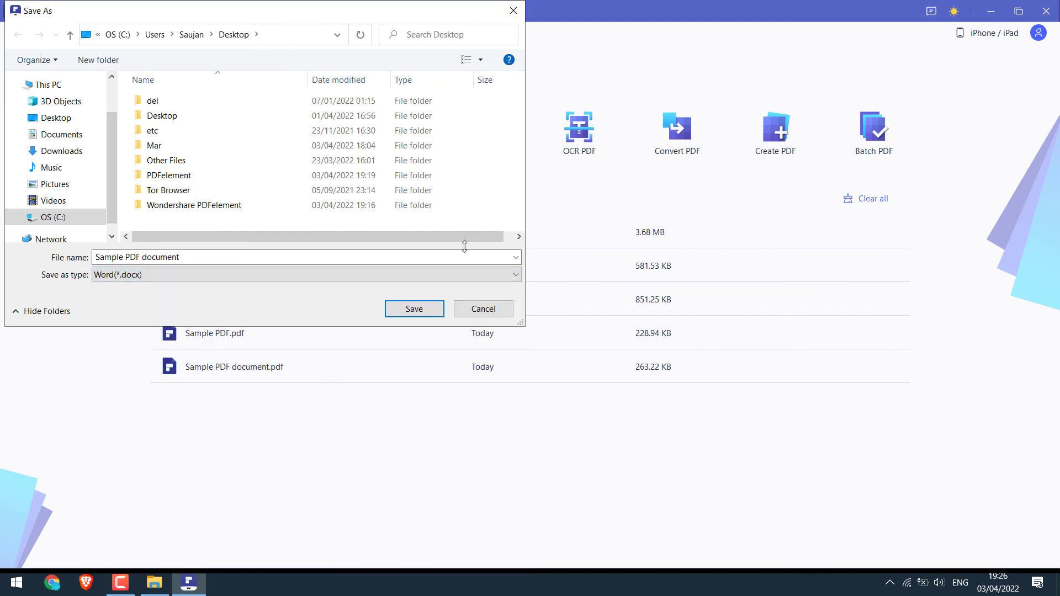
Cancel the conversion and open Combine.pdf through Create PDF
{"action": "left_click", "coordinate": [489, 307]}
{"action": "left_click", "coordinate": [778, 135]}
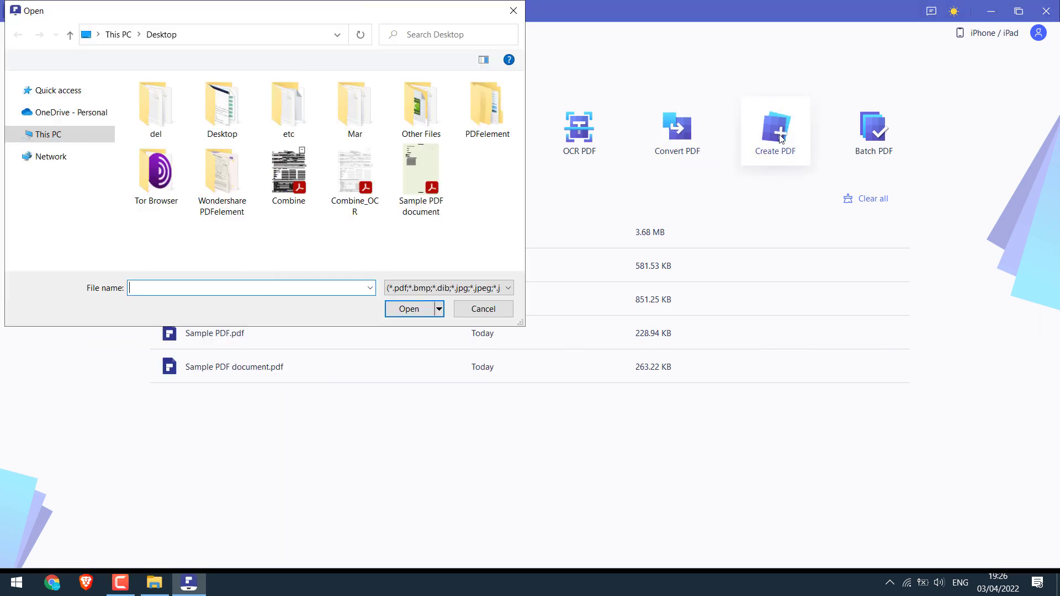
{"action": "left_click", "coordinate": [288, 174]}
{"action": "left_click", "coordinate": [408, 308]}
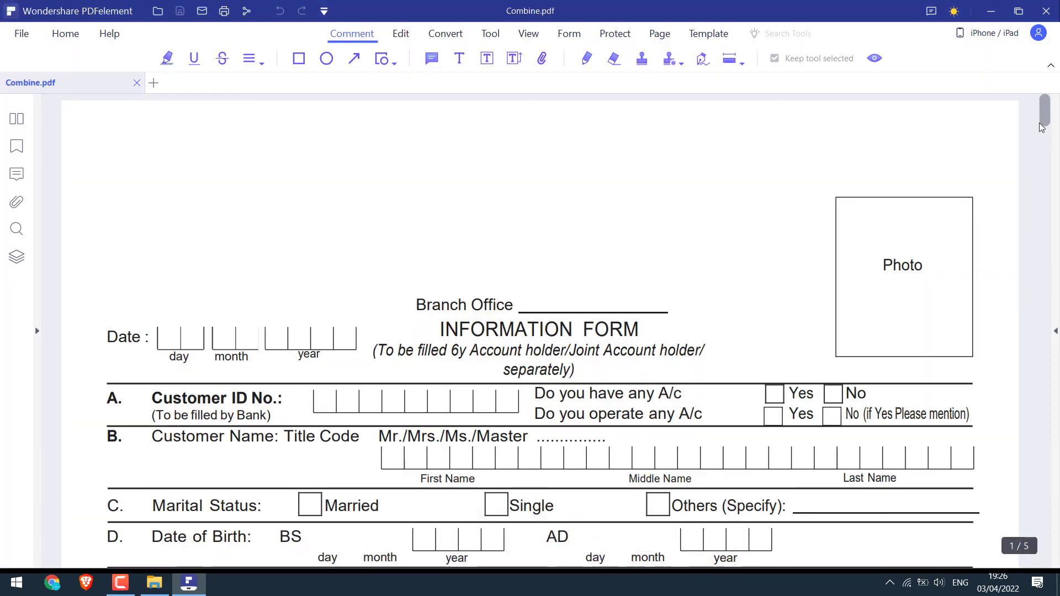
{"action": "scroll", "coordinate": [1036, 296], "scroll_direction": "down", "scroll_amount": 10}
{"action": "scroll", "coordinate": [1036, 296], "scroll_direction": "up", "scroll_amount": 10}
In page thumbnails, rotate page 1 left twice and back to upright
{"action": "left_click", "coordinate": [401, 34]}
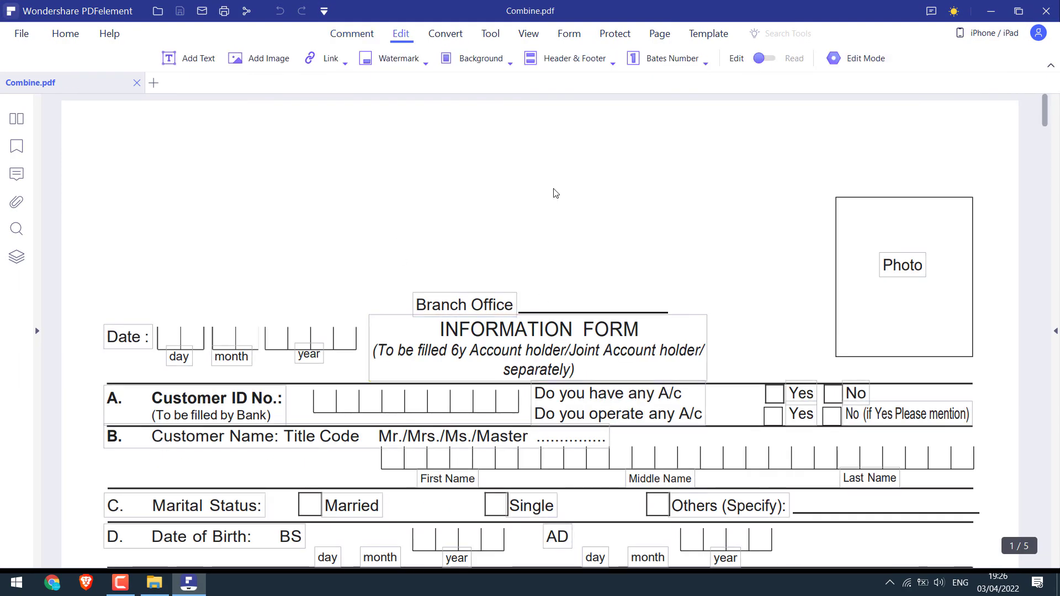
{"action": "left_click", "coordinate": [657, 33]}
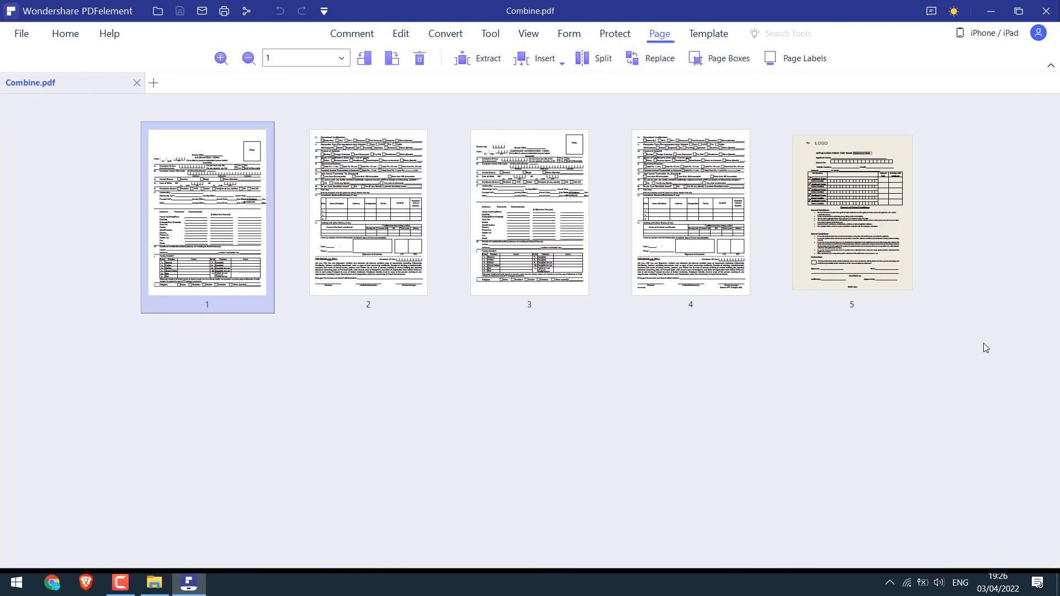
{"action": "left_click", "coordinate": [363, 60]}
{"action": "left_click", "coordinate": [363, 61]}
{"action": "left_click", "coordinate": [389, 61]}
{"action": "left_click", "coordinate": [389, 61]}
Move the LOGO application form page to the front and delete page 4
{"action": "mouse_move", "coordinate": [191, 156]}
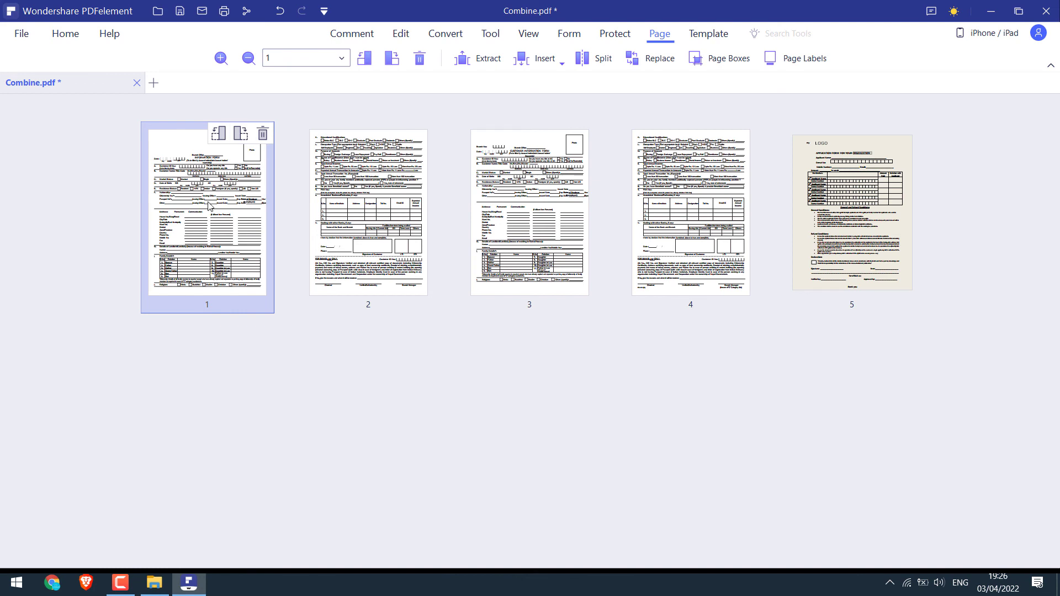
{"action": "mouse_move", "coordinate": [868, 220]}
{"action": "left_click_drag", "start_coordinate": [867, 220], "coordinate": [149, 213]}
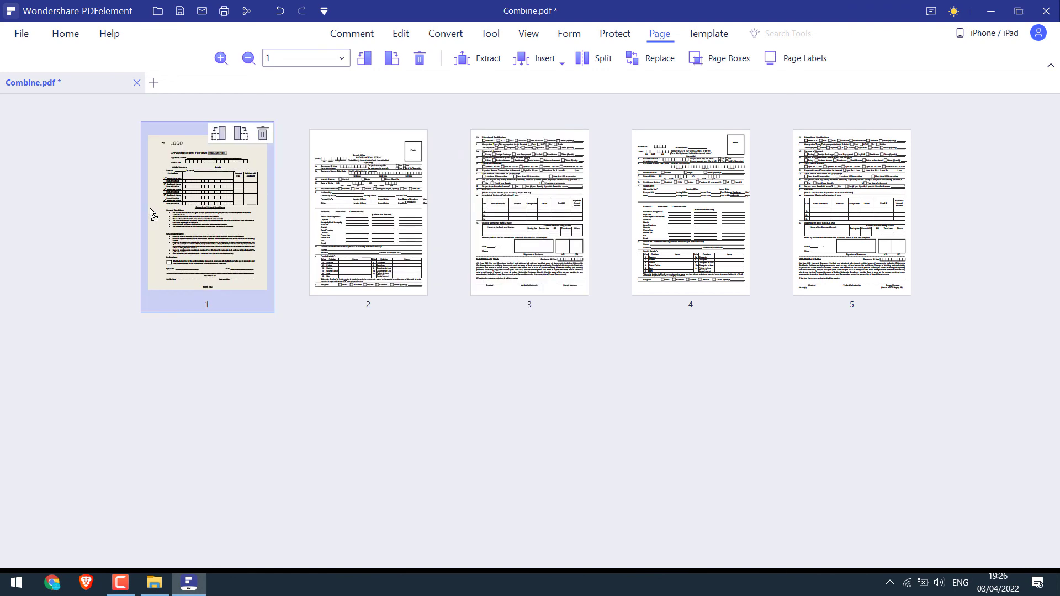
{"action": "left_click", "coordinate": [366, 362]}
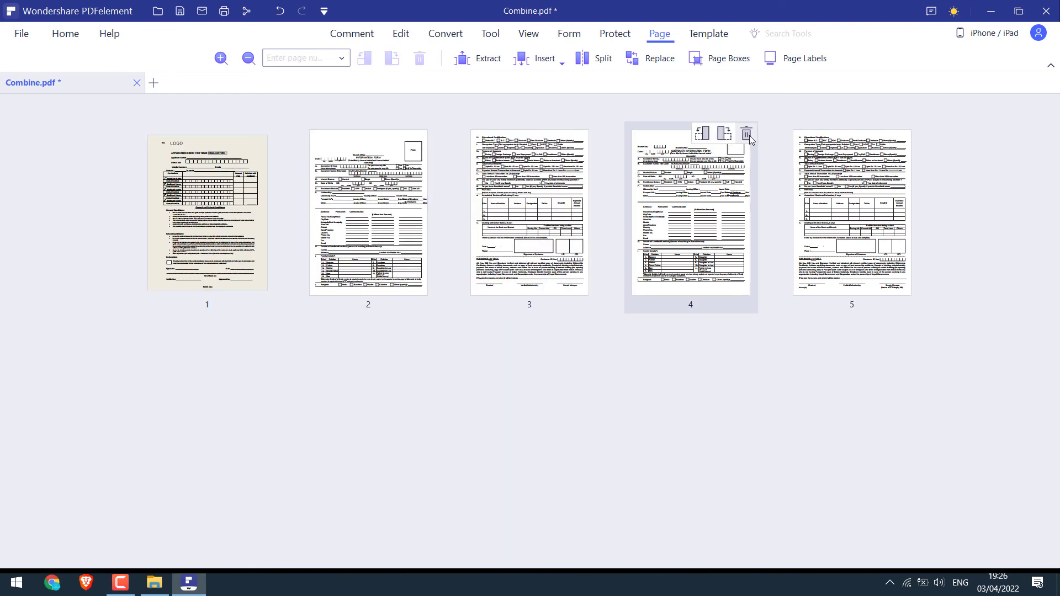
{"action": "left_click", "coordinate": [746, 134]}
{"action": "left_click", "coordinate": [678, 323]}
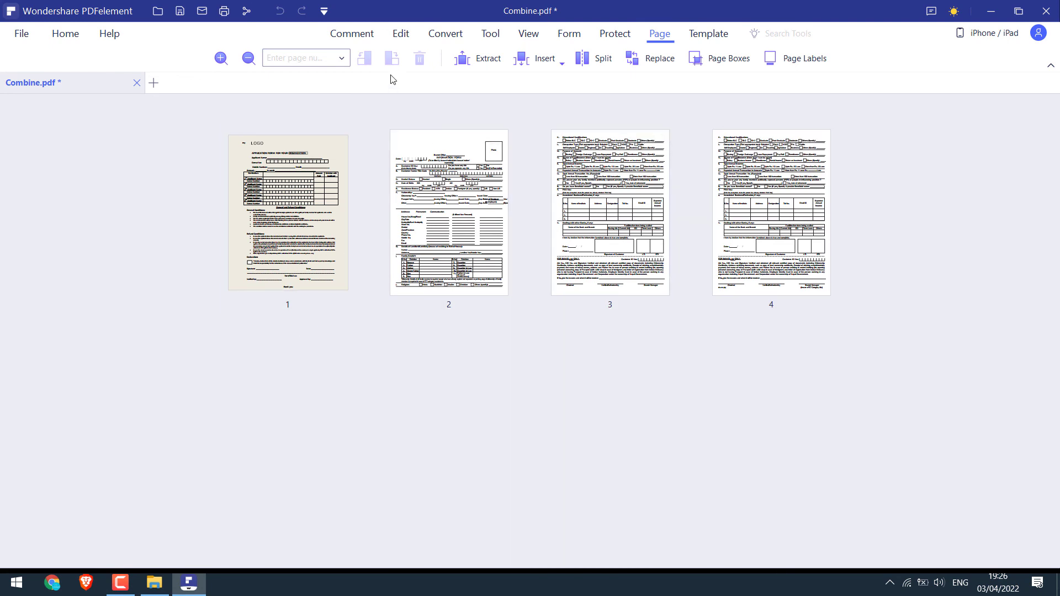
{"action": "left_click", "coordinate": [401, 33]}
Save the rearranged document as a new file named Combine-Copy on the Desktop
{"action": "left_click", "coordinate": [22, 33]}
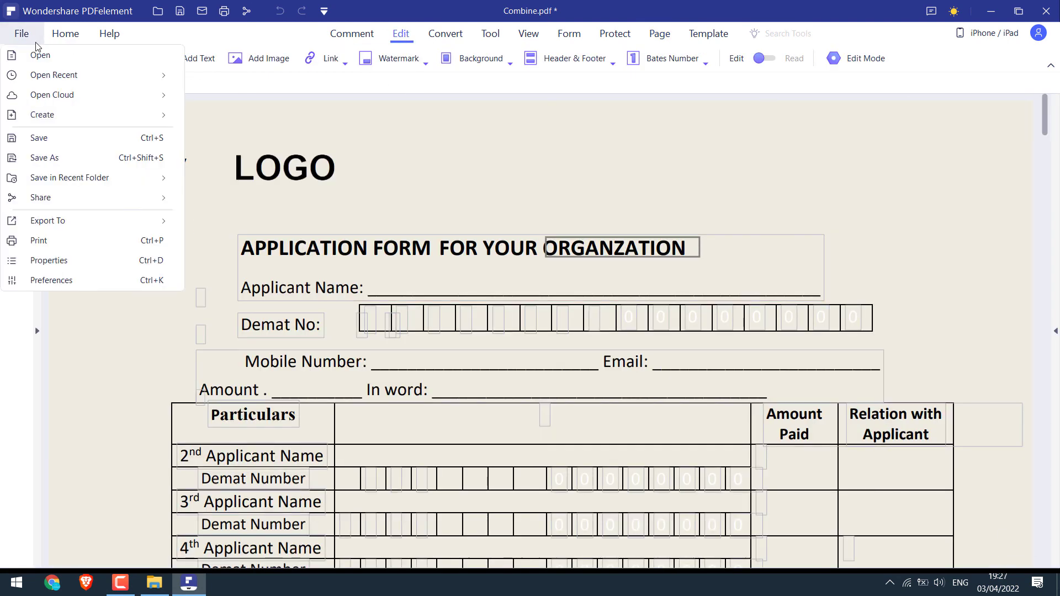
{"action": "left_click", "coordinate": [68, 141]}
{"action": "left_click", "coordinate": [652, 310]}
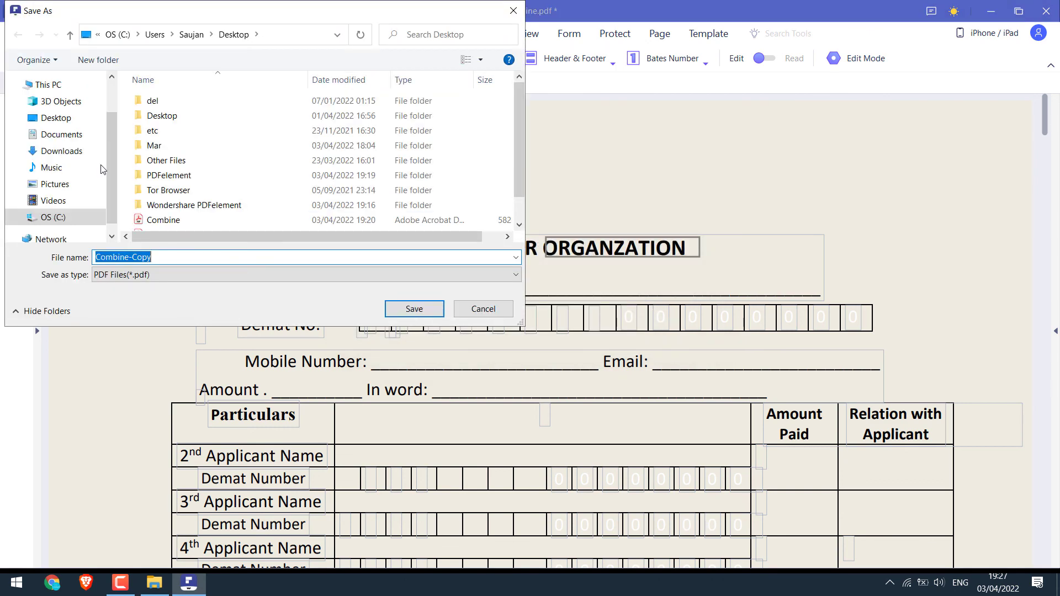
{"action": "left_click", "coordinate": [57, 134]}
{"action": "left_click", "coordinate": [52, 115]}
{"action": "left_click", "coordinate": [422, 307]}
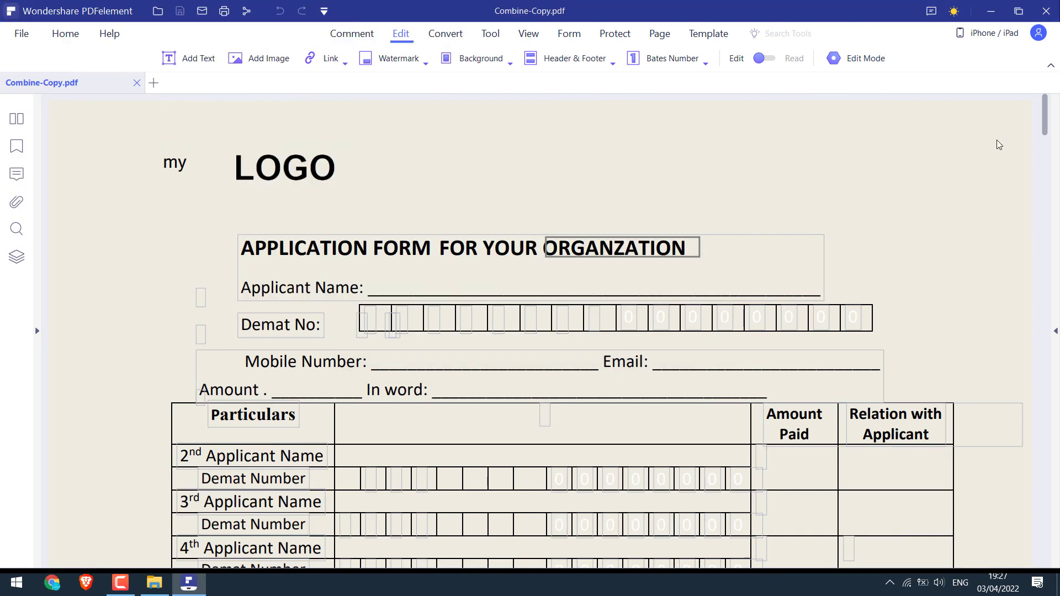
Check Combine-Copy.pdf from the desktop in Acrobat Reader, then close it and its PDFelement tab
{"action": "key", "text": "super+d"}
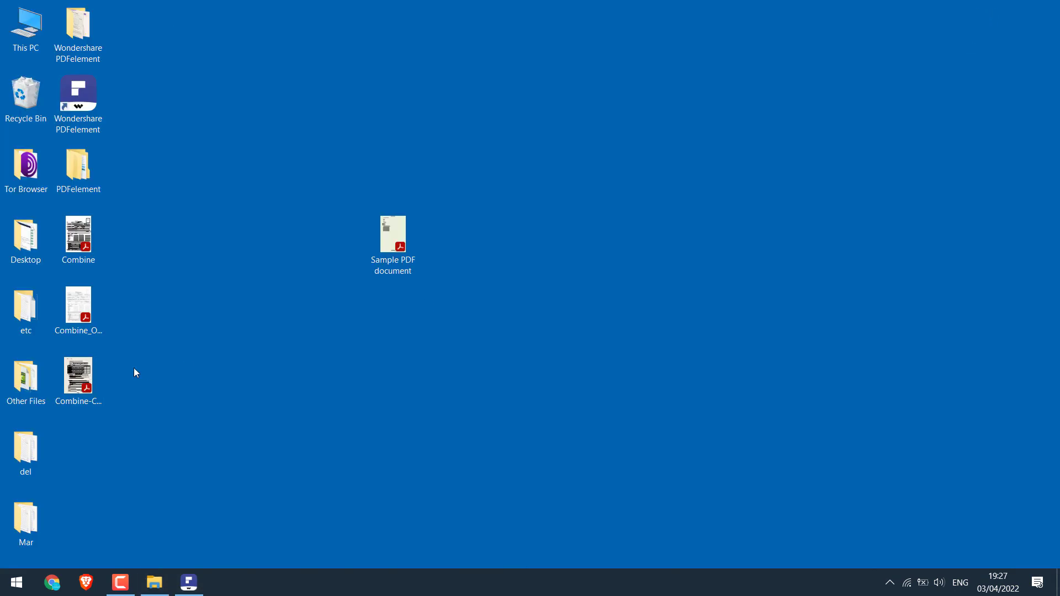
{"action": "left_click_drag", "start_coordinate": [78, 376], "coordinate": [247, 175]}
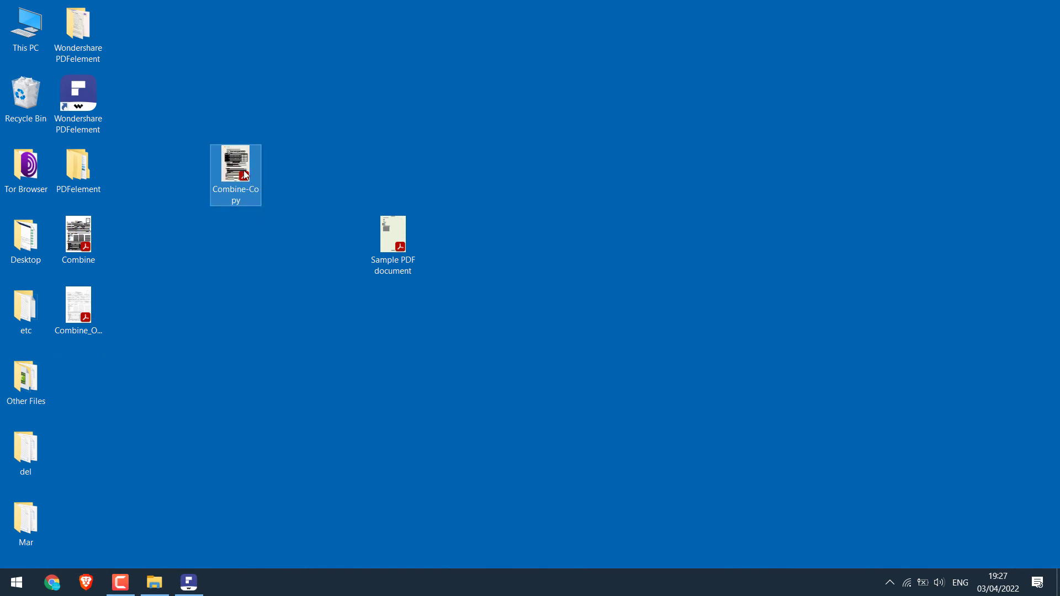
{"action": "double_click", "coordinate": [245, 174]}
{"action": "left_click_drag", "start_coordinate": [883, 144], "coordinate": [882, 97]}
{"action": "key", "text": "alt+F4"}
{"action": "left_click", "coordinate": [188, 582]}
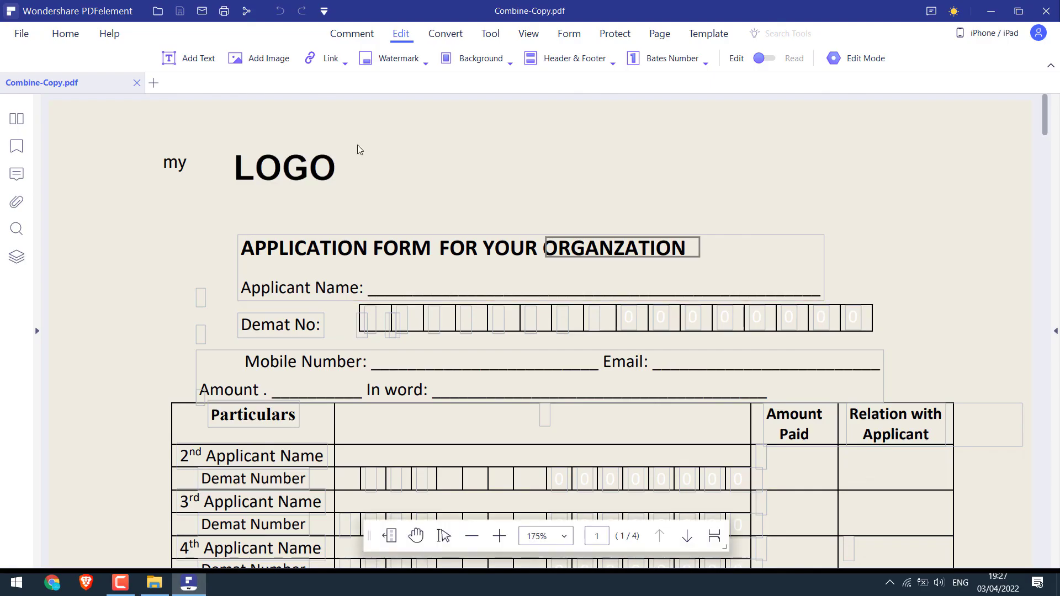
{"action": "left_click", "coordinate": [137, 83]}
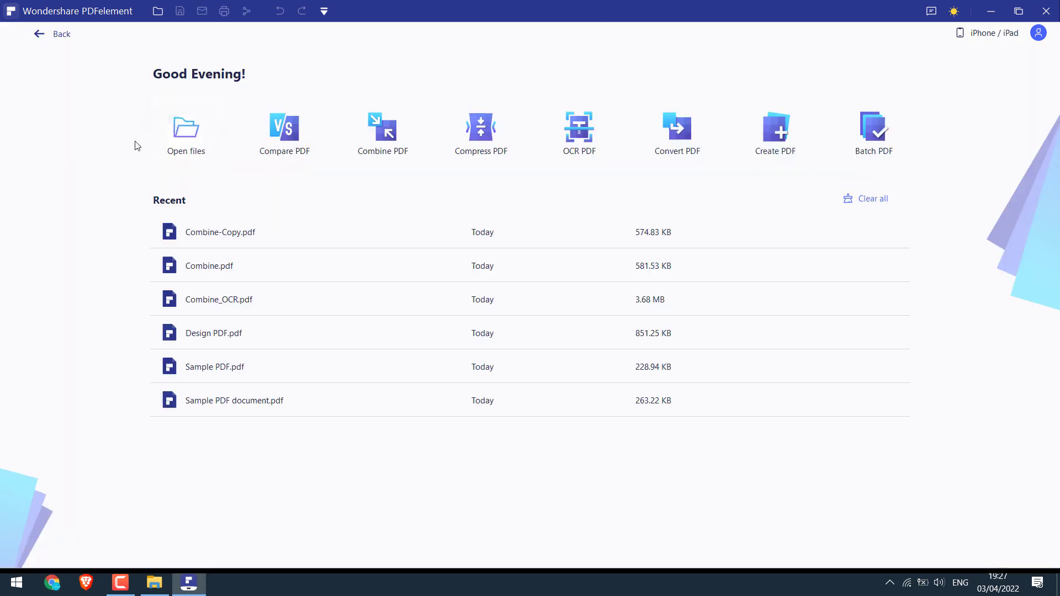
{"action": "left_click", "coordinate": [879, 129]}
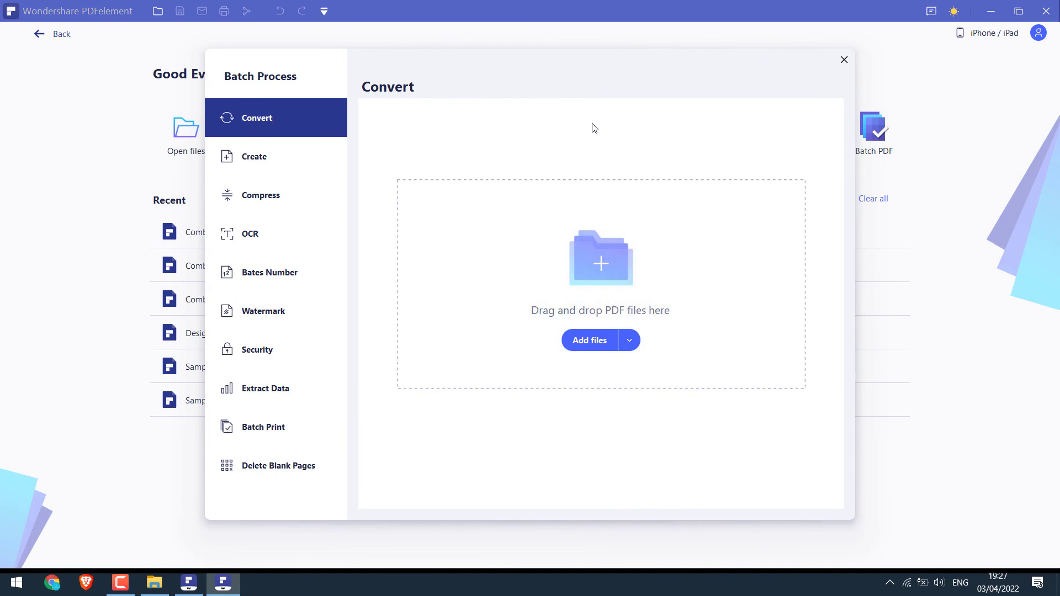
{"action": "left_click", "coordinate": [843, 60]}
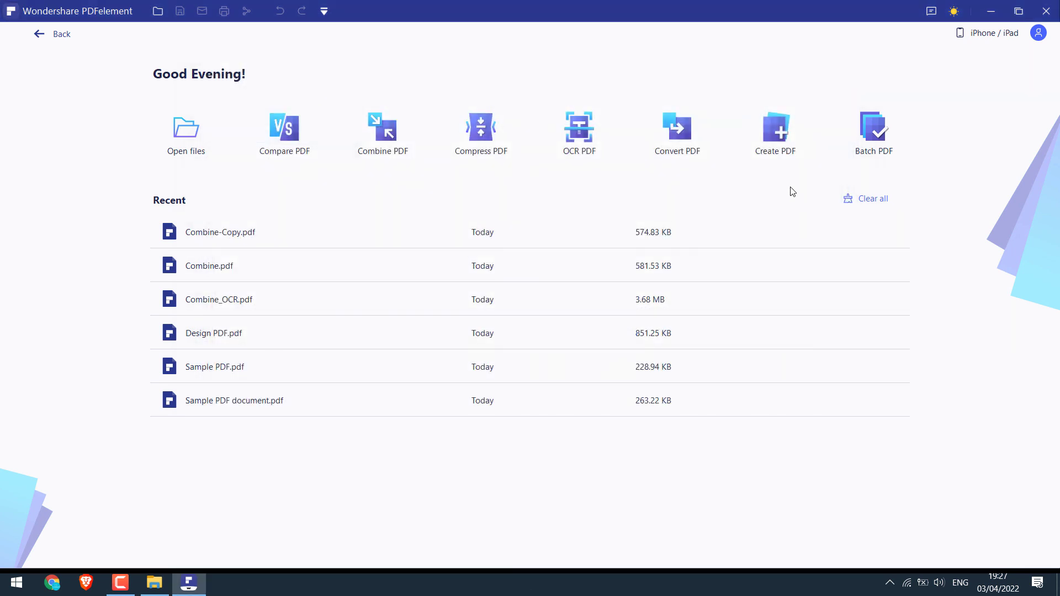